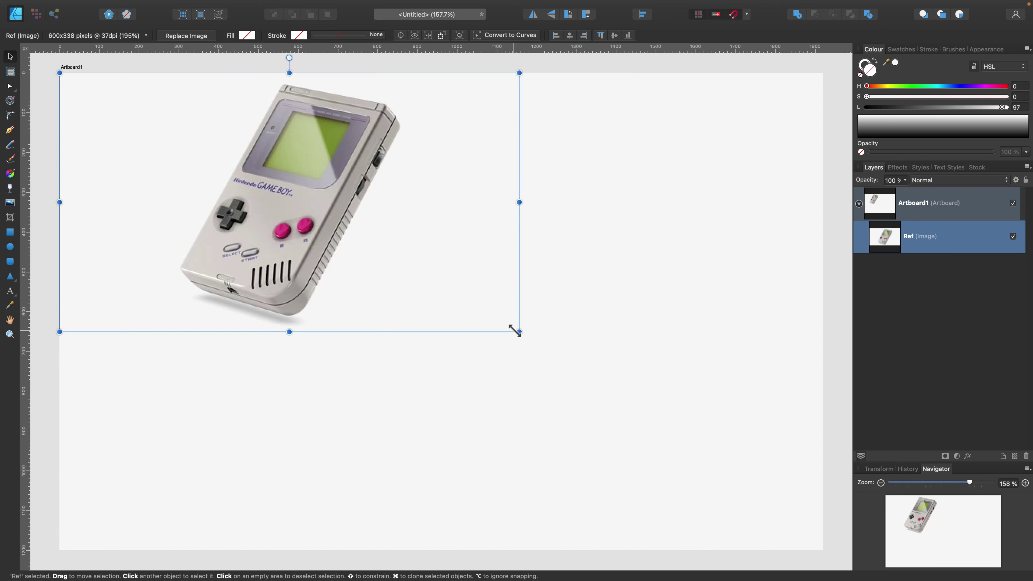
# Shrink the Ref image in the artboard's upper-left corner and lock its layer.
pyautogui.moveTo(514, 330); pyautogui.dragTo(382, 223)
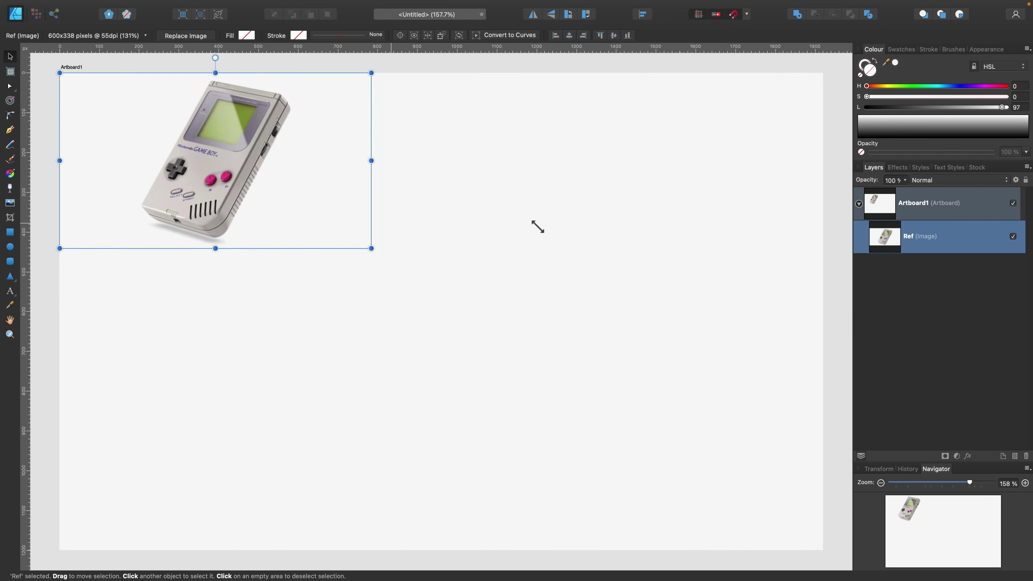
pyautogui.click(1025, 179)
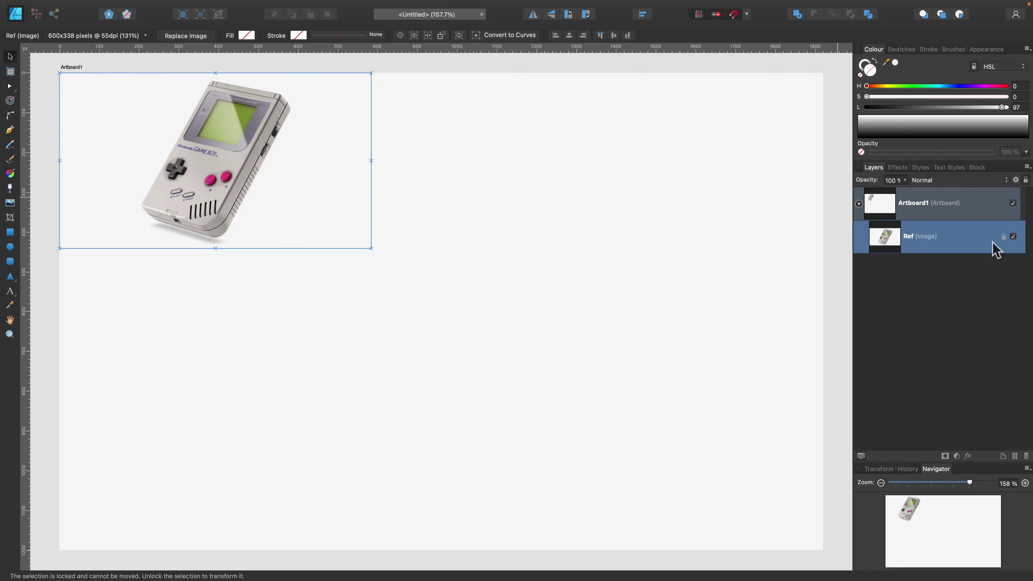
pyautogui.click(383, 241)
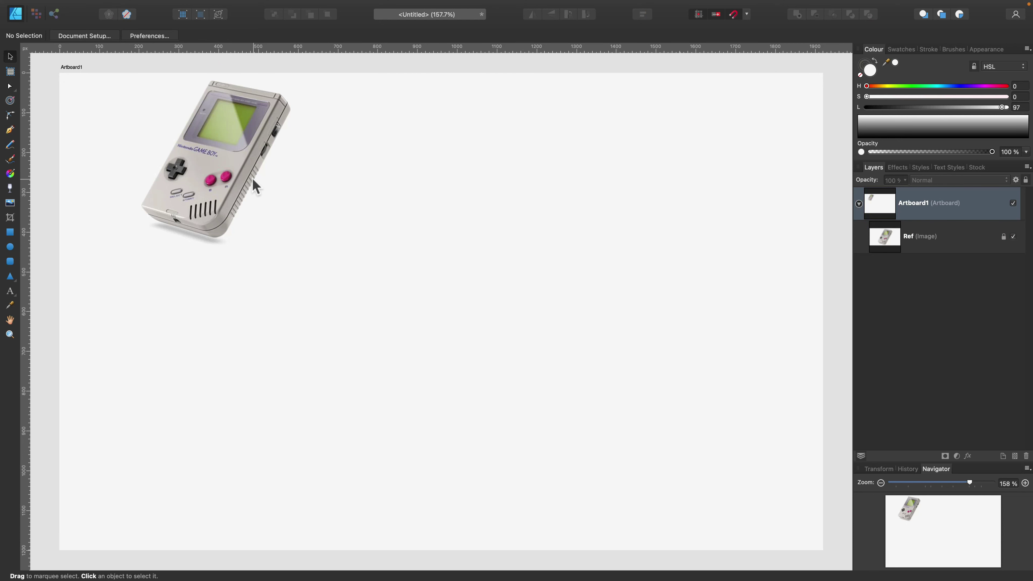
# Create a tall rectangle for the console body, then enlarge it and position it near the middle of the artboard.
pyautogui.click(11, 233)
pyautogui.moveTo(211, 78); pyautogui.dragTo(477, 372)
pyautogui.click(10, 56)
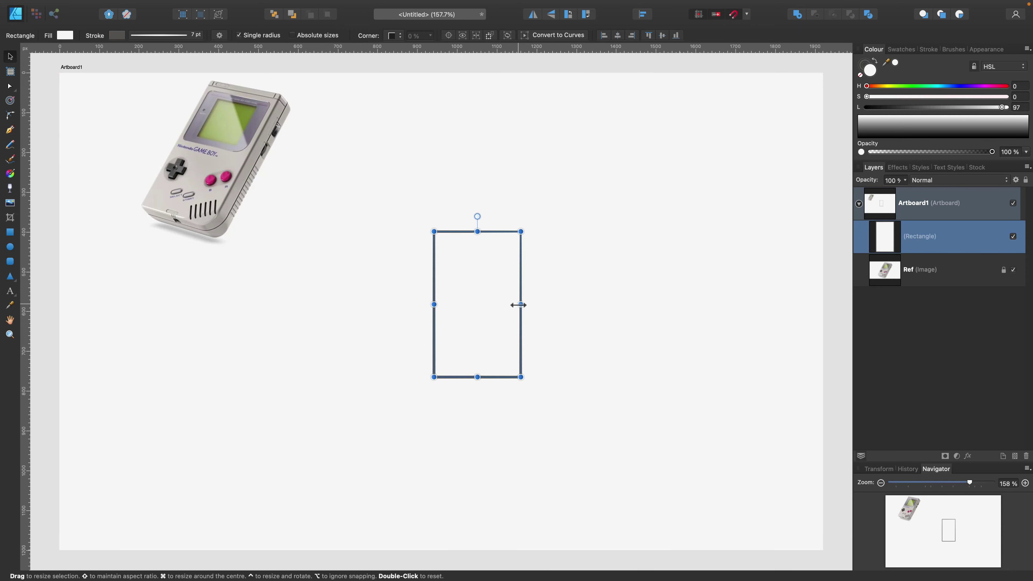
pyautogui.moveTo(520, 304); pyautogui.dragTo(525, 304)
pyautogui.press('shift')
pyautogui.moveTo(435, 376); pyautogui.dragTo(357, 488)
pyautogui.moveTo(443, 433); pyautogui.dragTo(471, 353)
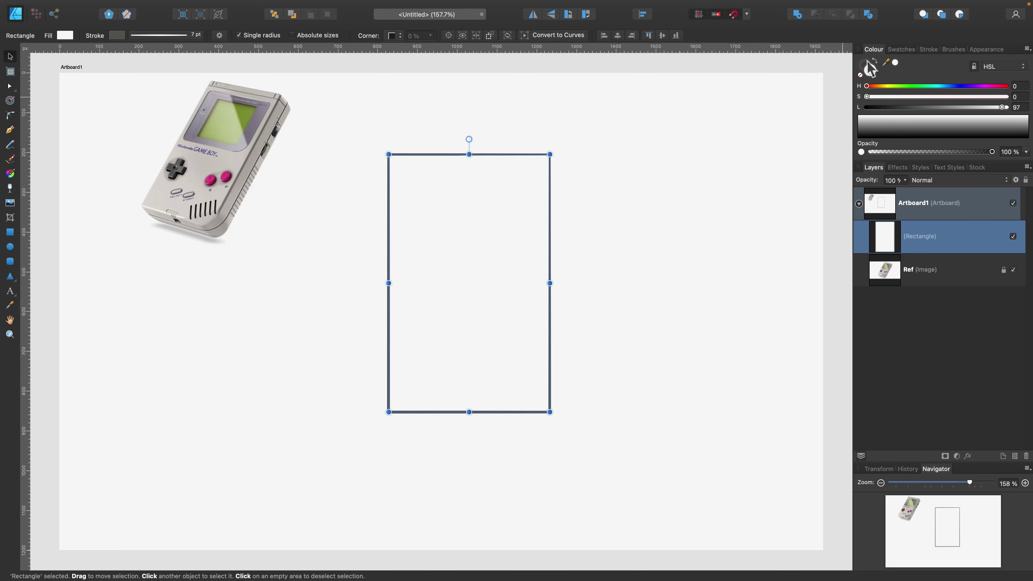
# Remove the rectangle's fill and set its stroke to bright red with HSL 0, 100, 54.
pyautogui.click(860, 75)
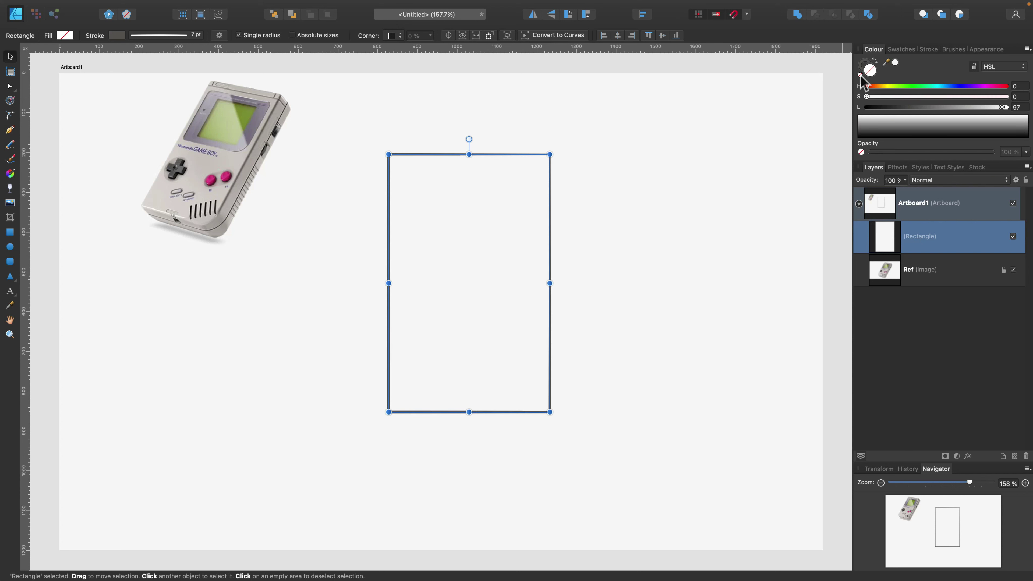
pyautogui.click(864, 61)
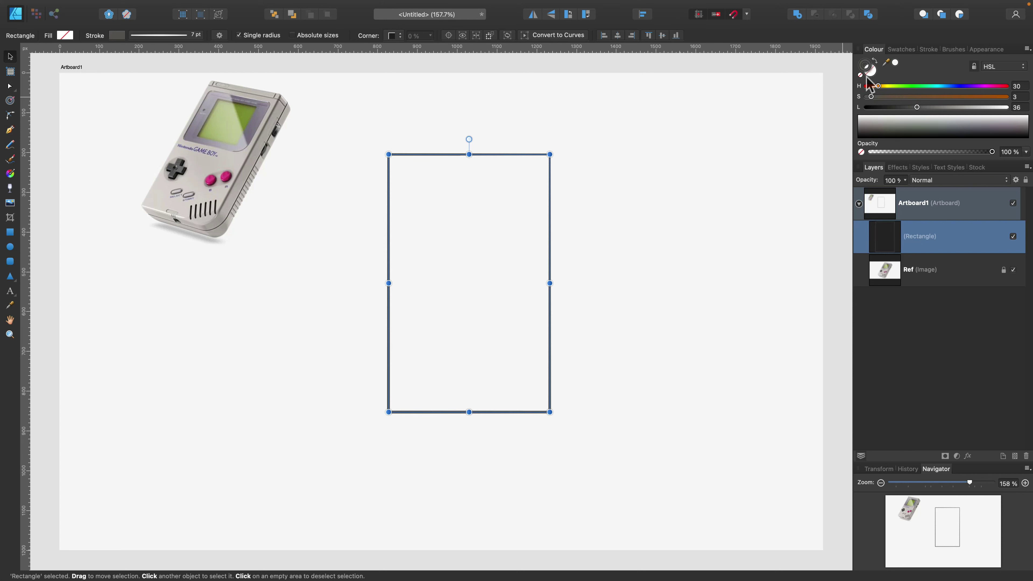
pyautogui.moveTo(878, 86); pyautogui.dragTo(865, 86)
pyautogui.moveTo(959, 96); pyautogui.dragTo(1007, 96)
pyautogui.moveTo(925, 107)
pyautogui.mouseDown()
pyautogui.moveTo(936, 107)
pyautogui.moveTo(927, 77)
pyautogui.mouseUp()
# Set the rectangle's stroke width to 8.5 pt and reset its pressure profile to a uniform line.
pyautogui.click(928, 49)
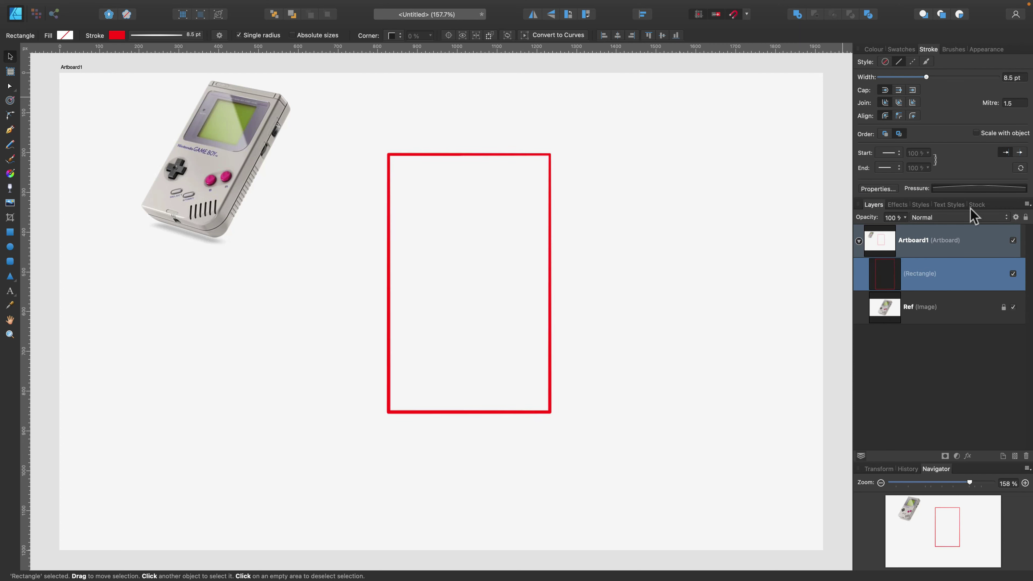
pyautogui.click(976, 189)
pyautogui.click(1017, 281)
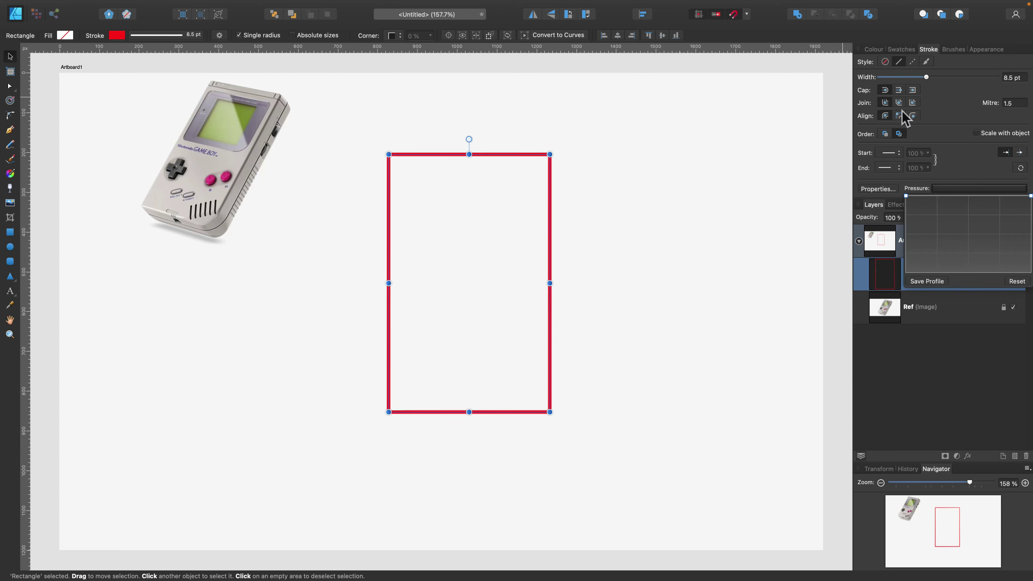
pyautogui.click(872, 49)
pyautogui.click(706, 179)
pyautogui.scroll(1, 445, 177)
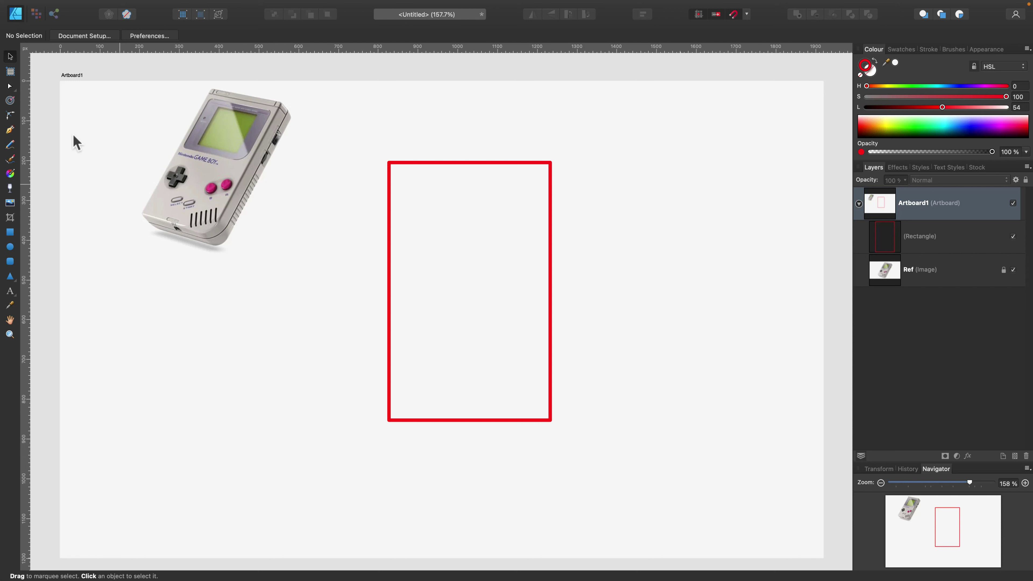
# Round only the body's bottom-right corner to a radius of about 108.5 px.
pyautogui.click(11, 115)
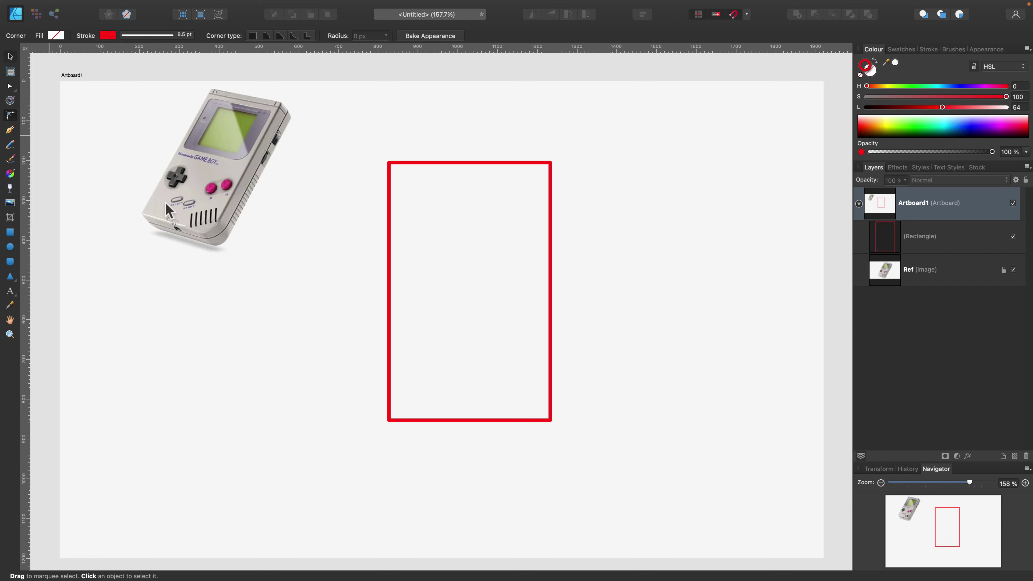
pyautogui.click(551, 421)
pyautogui.moveTo(550, 421); pyautogui.dragTo(506, 378)
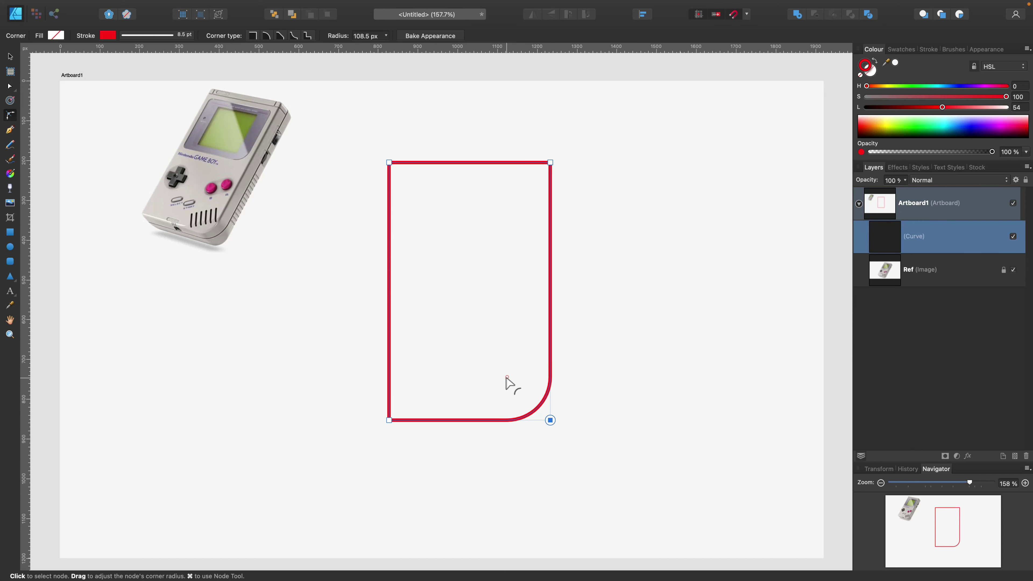
# Shift the body outline slightly and scale it up from its lower-right corner, then deselect it.
pyautogui.click(11, 235)
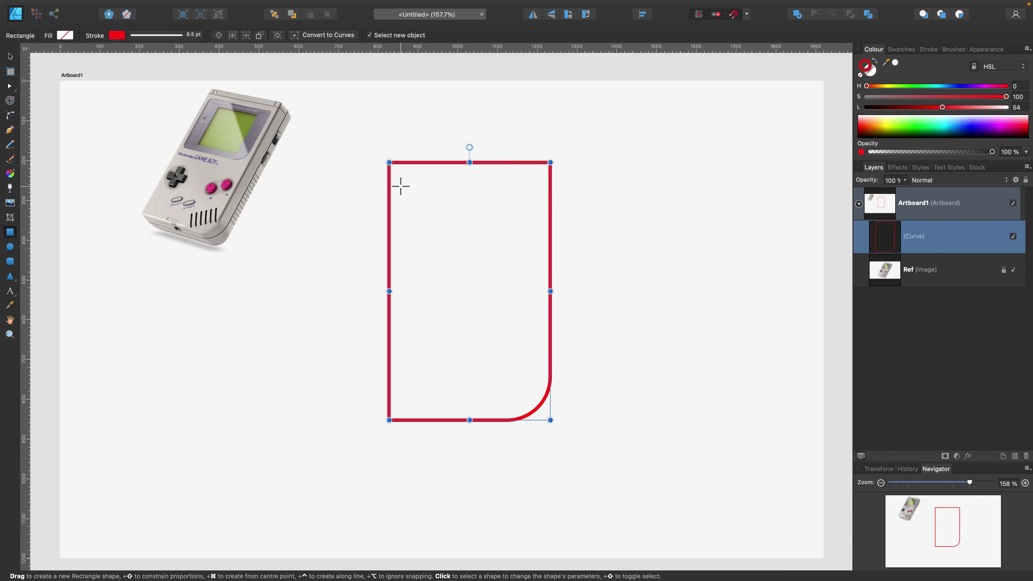
pyautogui.moveTo(392, 180)
pyautogui.mouseDown()
pyautogui.moveTo(486, 175)
pyautogui.moveTo(381, 185)
pyautogui.mouseUp()
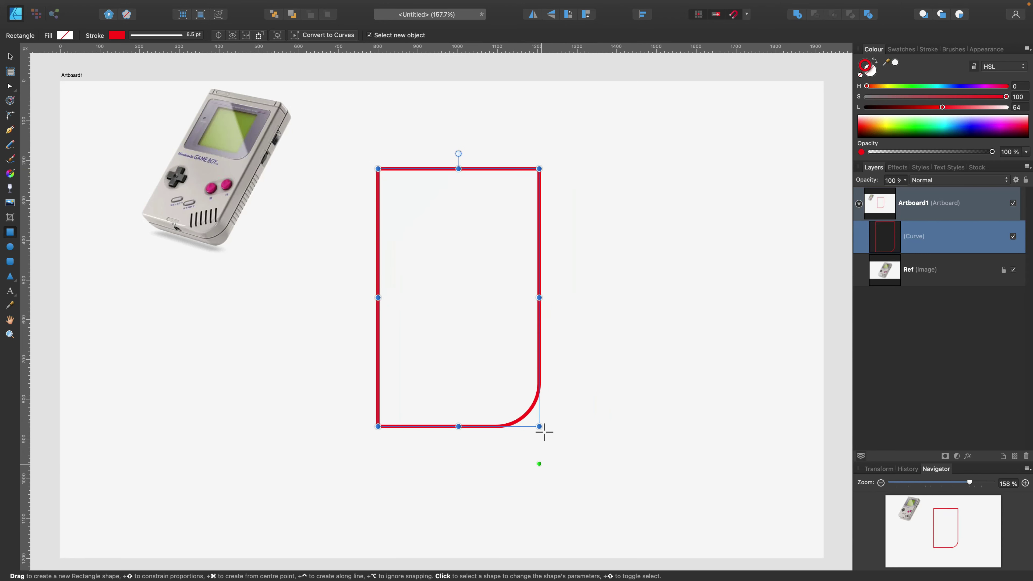
pyautogui.moveTo(541, 426); pyautogui.dragTo(584, 472)
pyautogui.press('Escape')
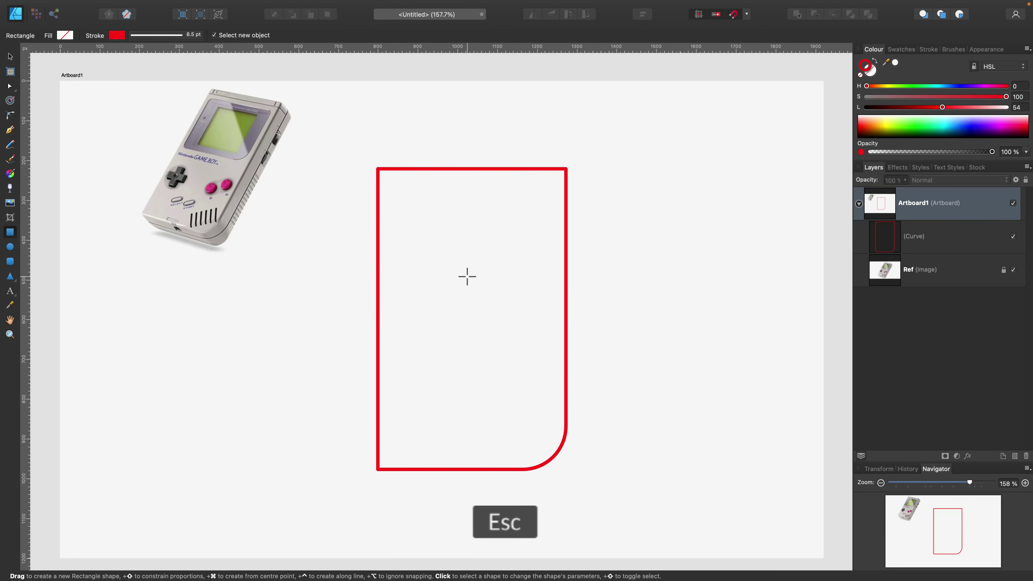
# Draw a thin full-width strip along the body's top edge and a wide screen-surround rectangle just below it.
pyautogui.moveTo(377, 185); pyautogui.dragTo(566, 168)
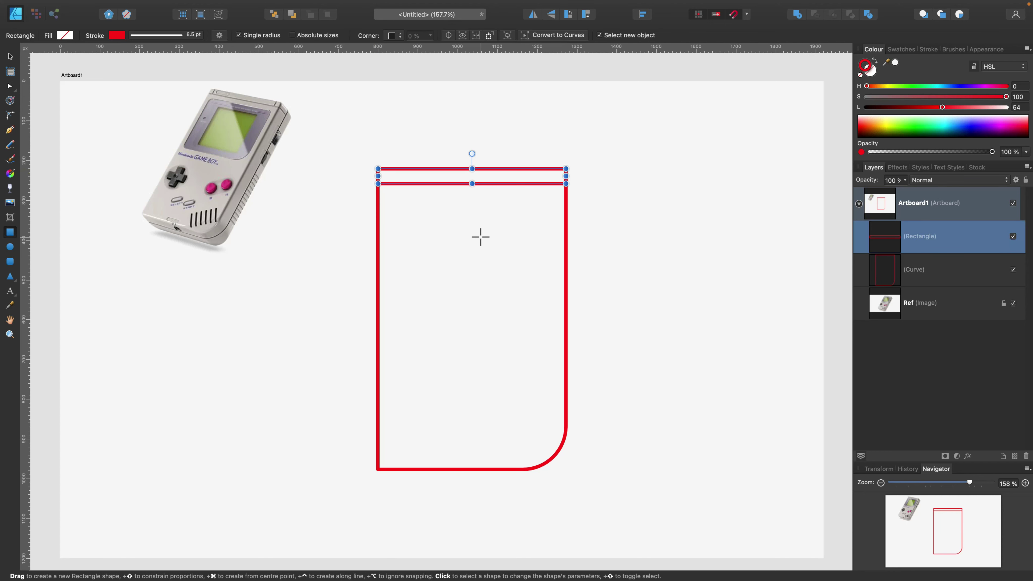
pyautogui.moveTo(388, 192); pyautogui.dragTo(503, 303)
pyautogui.click(10, 55)
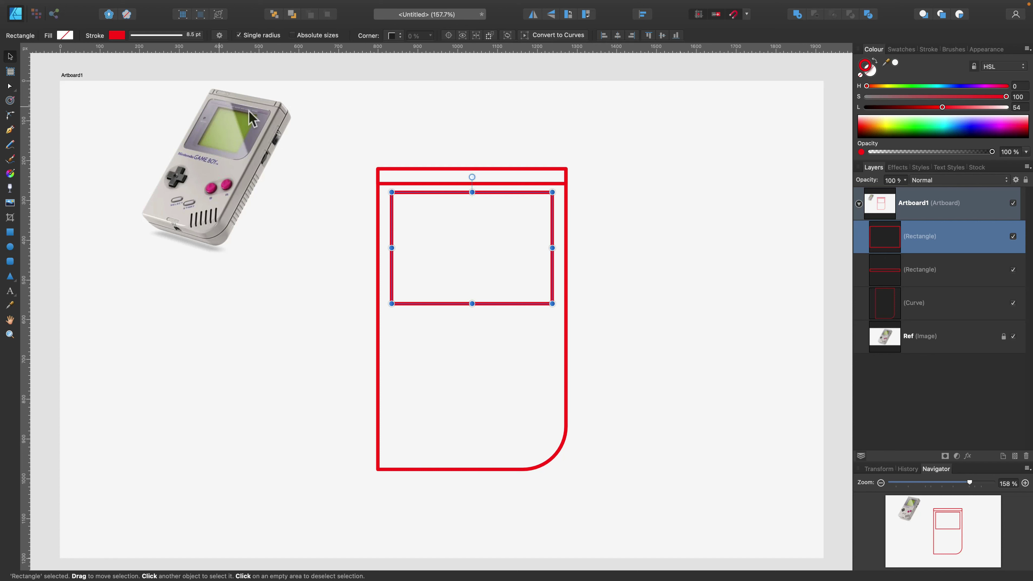
# Give the screen-surround rectangle rounded corners with a 10 % radius.
pyautogui.click(393, 35)
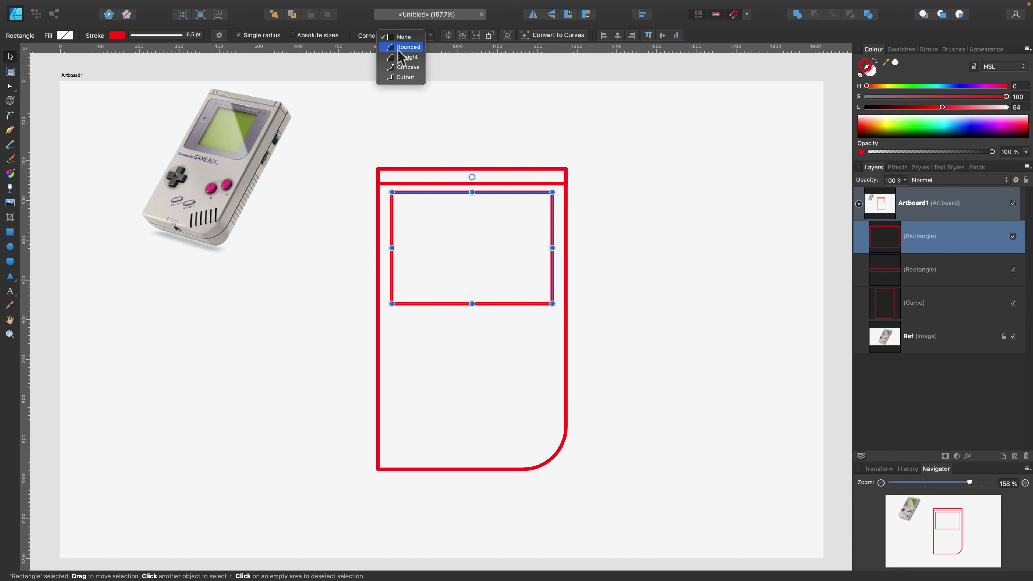
pyautogui.click(397, 47)
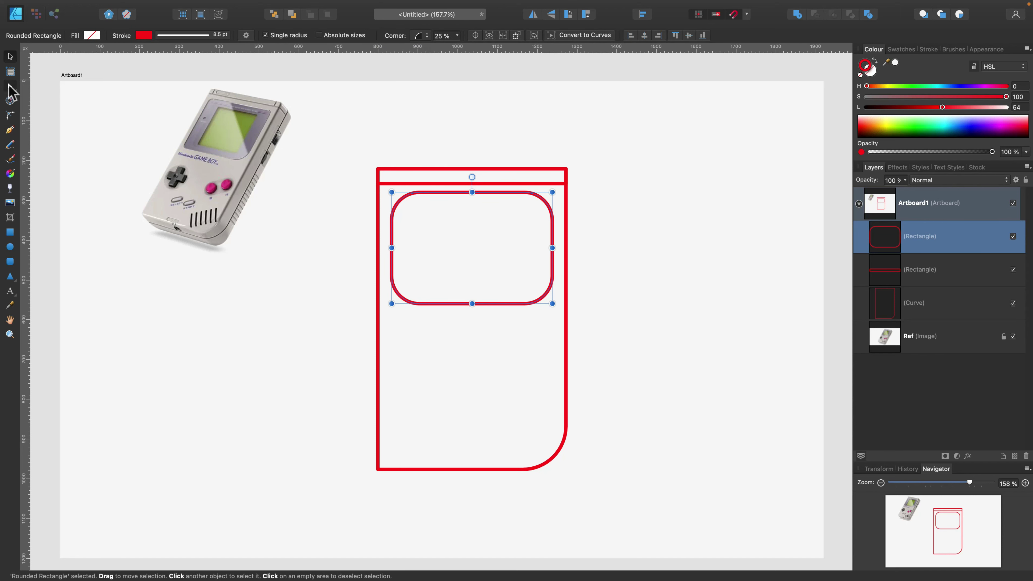
pyautogui.click(9, 86)
pyautogui.click(403, 200)
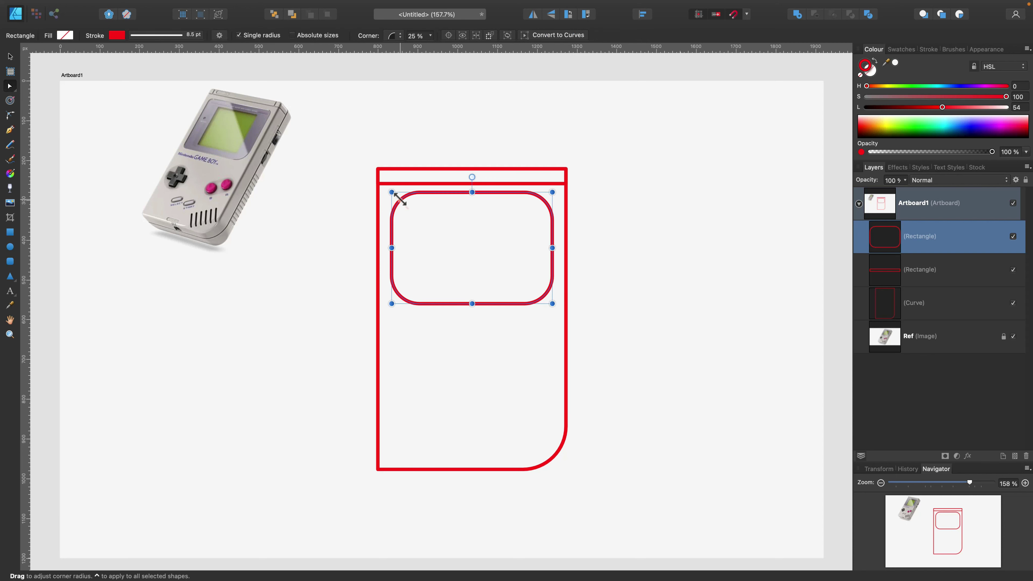
pyautogui.moveTo(397, 196); pyautogui.dragTo(392, 194)
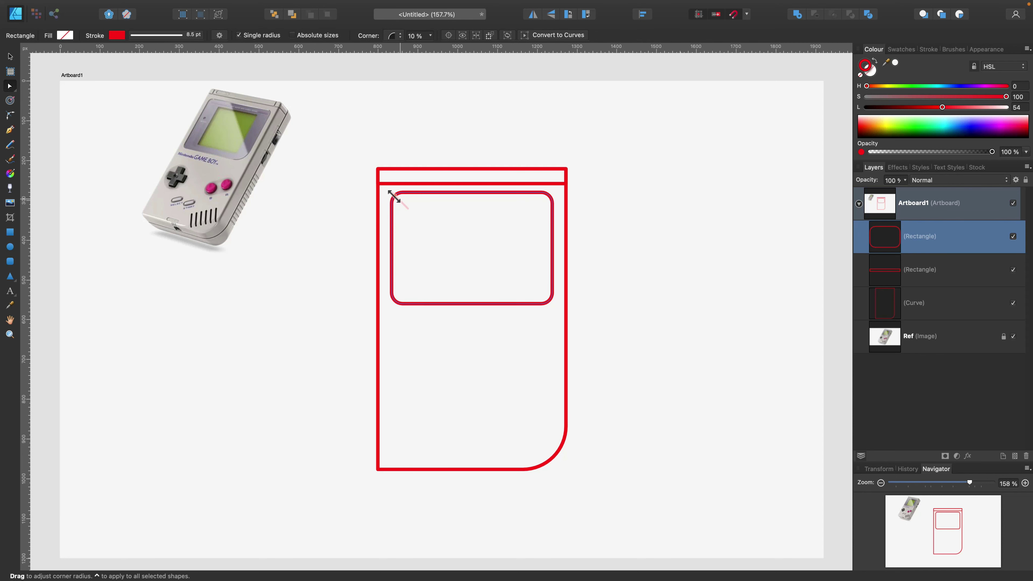
# Draw a smaller rectangle for the display inside the screen surround, nudge it into place and deselect it.
pyautogui.click(9, 232)
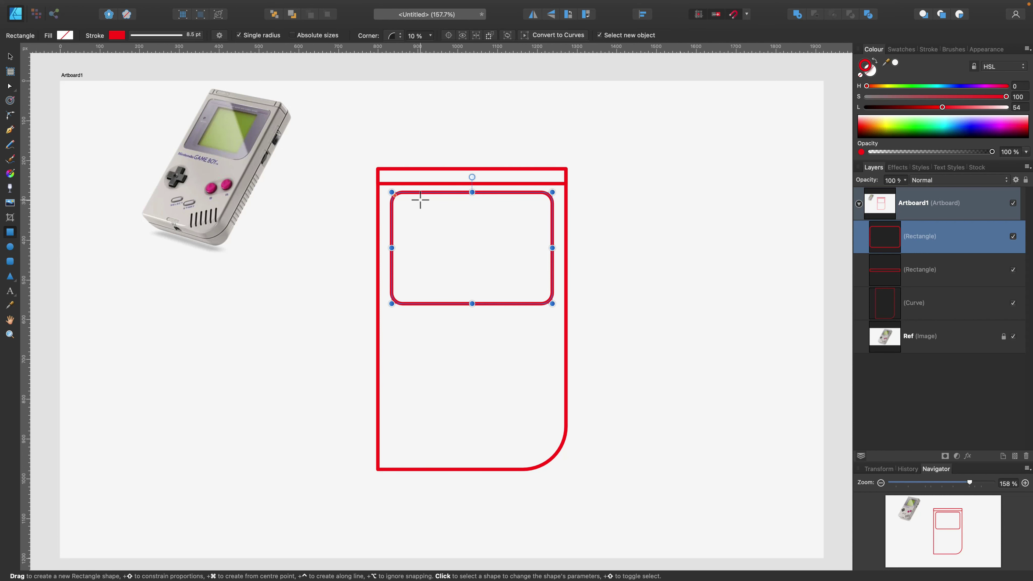
pyautogui.moveTo(422, 206); pyautogui.dragTo(525, 293)
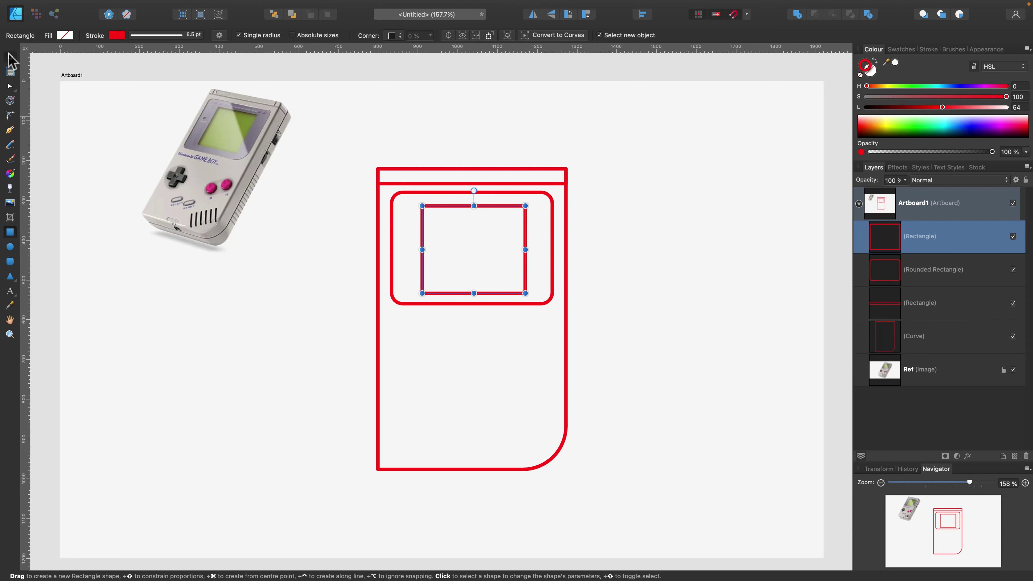
pyautogui.click(9, 57)
pyautogui.moveTo(524, 225); pyautogui.dragTo(522, 224)
pyautogui.click(663, 256)
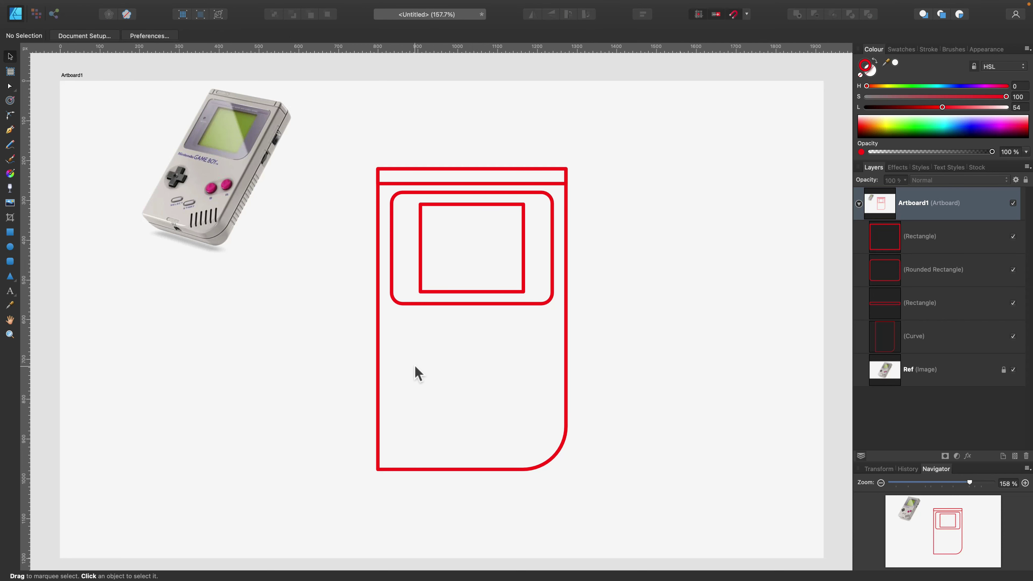
# Draw a perfect circle for the D-pad below the screen surround, aligned with the surround's left edge.
pyautogui.click(11, 246)
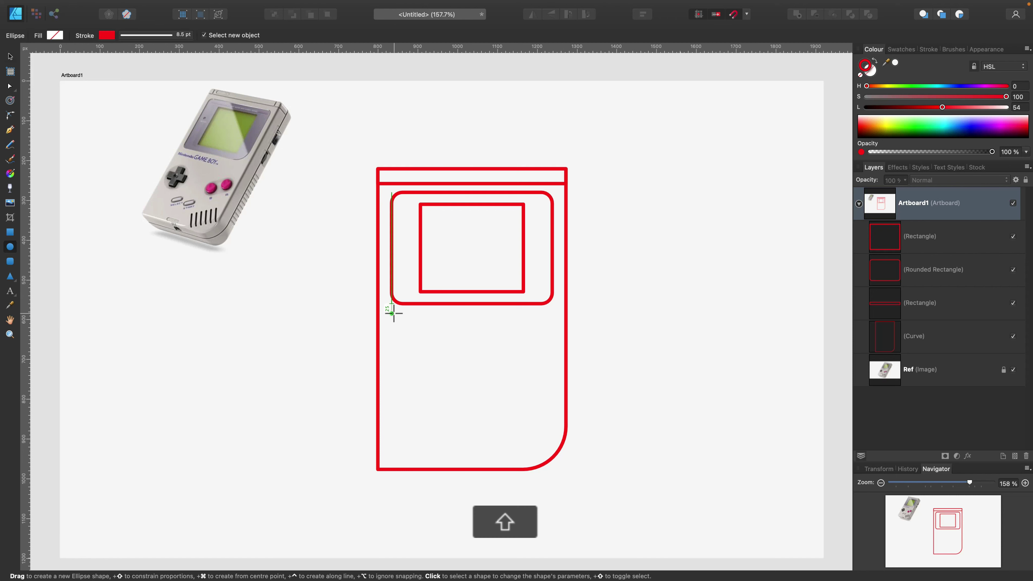
pyautogui.moveTo(392, 313); pyautogui.dragTo(451, 372)
pyautogui.press('v')
pyautogui.press('shift')
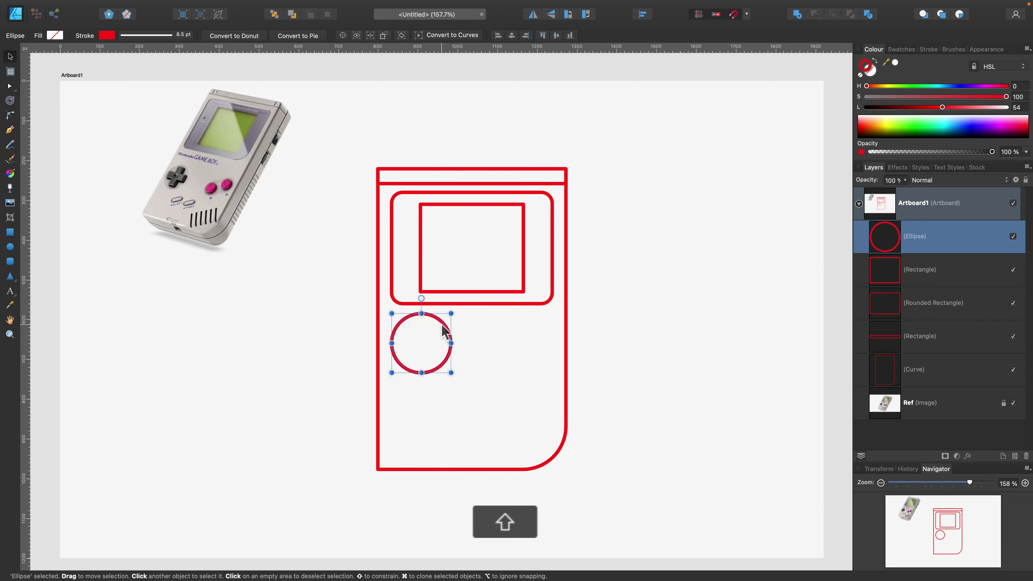
# Lower the D-pad circle, place two smaller overlapping circle copies diagonally on the body's right side and merge them into one shape.
pyautogui.moveTo(442, 325); pyautogui.dragTo(542, 350)
pyautogui.press('super')
pyautogui.press('shift')
pyautogui.press('shift')
pyautogui.moveTo(492, 393)
pyautogui.mouseDown()
pyautogui.moveTo(526, 367)
pyautogui.moveTo(478, 400)
pyautogui.moveTo(493, 393)
pyautogui.mouseUp()
pyautogui.keyDown('shift'); pyautogui.click(547, 368); pyautogui.keyUp('shift')
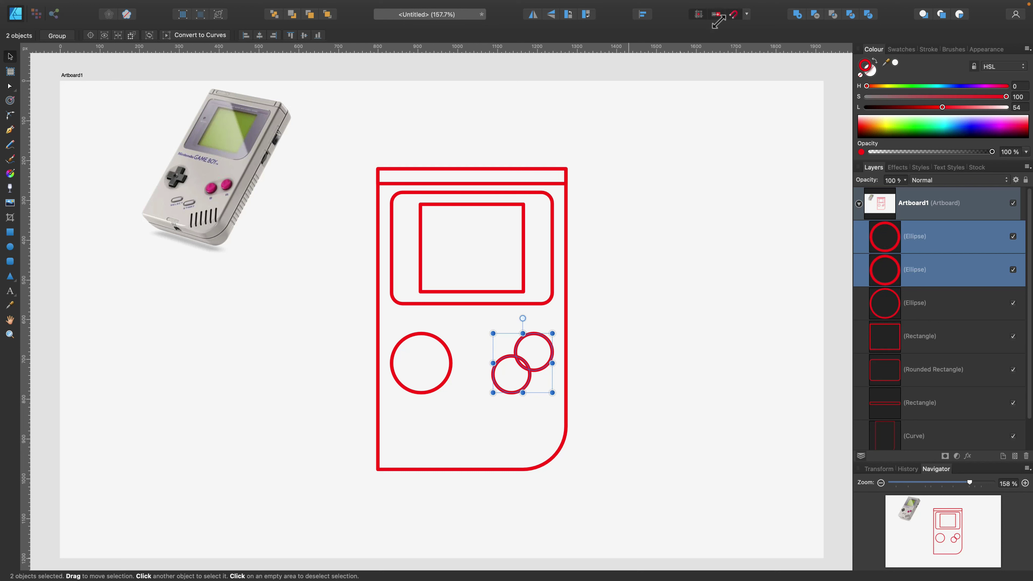
pyautogui.click(796, 15)
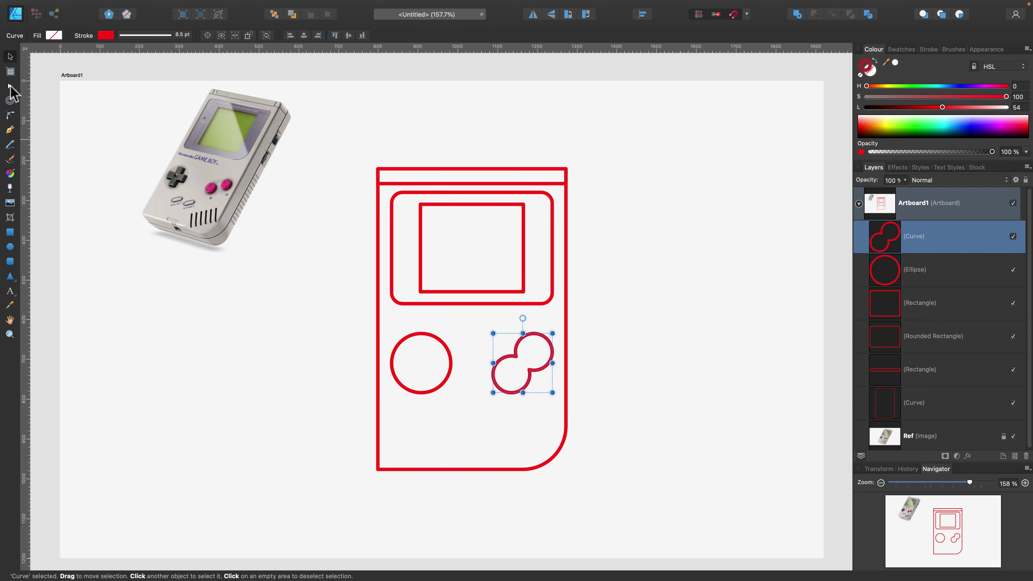
pyautogui.click(9, 85)
# Try deleting all the junction nodes of the merged circles at once, and undo the deletion.
pyautogui.moveTo(526, 371); pyautogui.dragTo(537, 378)
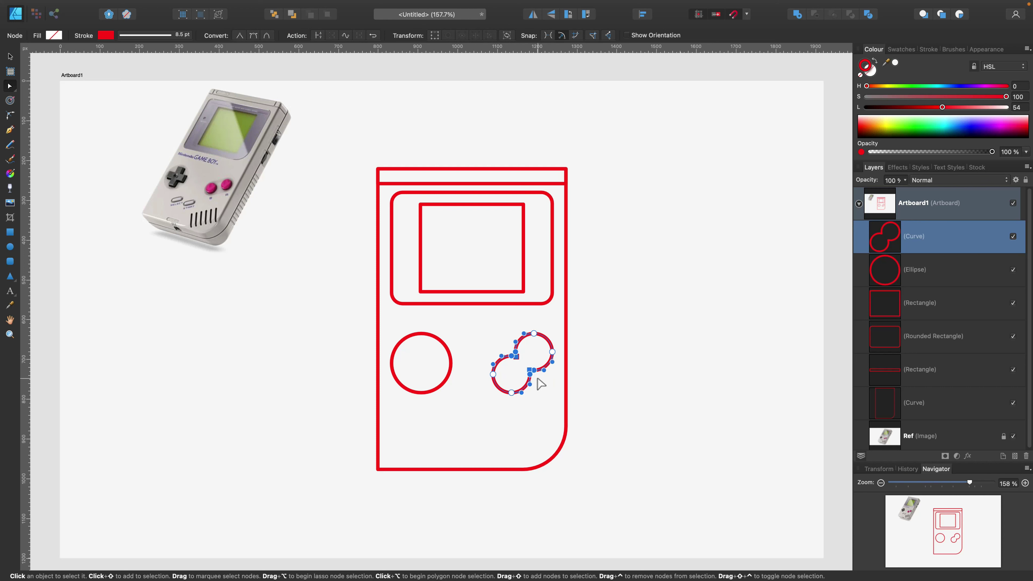
pyautogui.press('BackSpace')
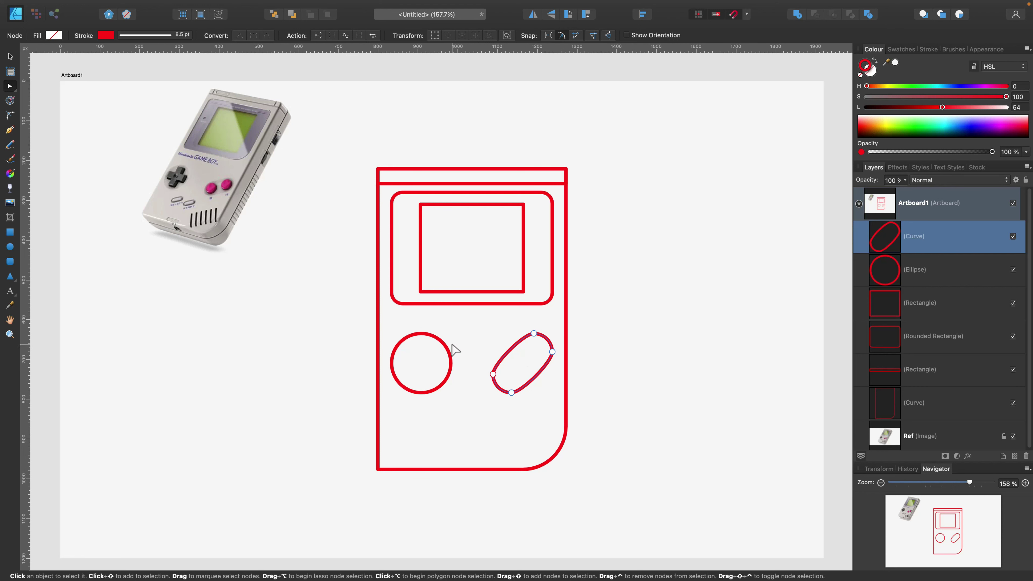
pyautogui.press('super+z')
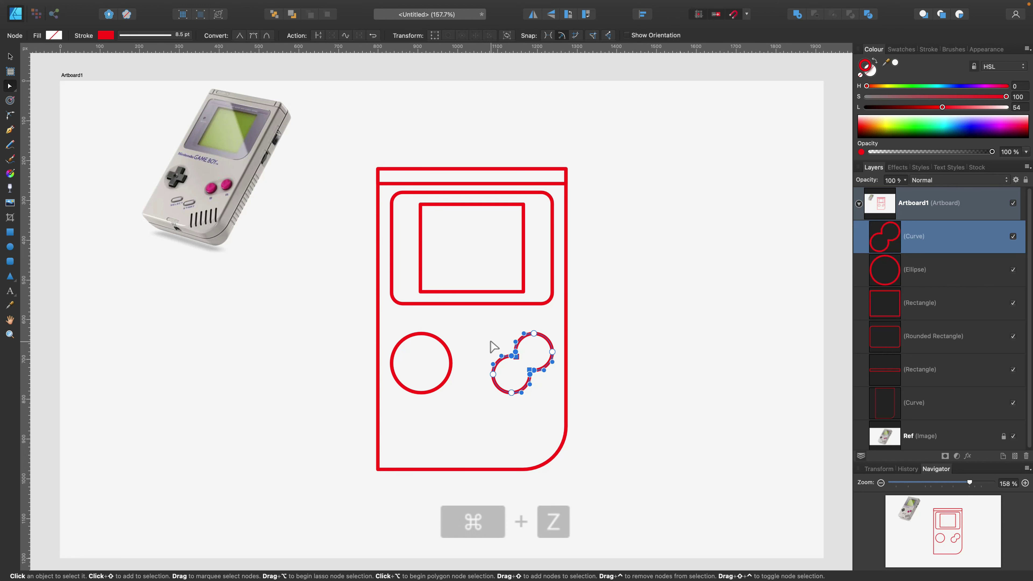
# Delete the junction nodes on both sides of the merged circles to form a smooth diagonal pill shape.
pyautogui.click(520, 362)
pyautogui.click(520, 362)
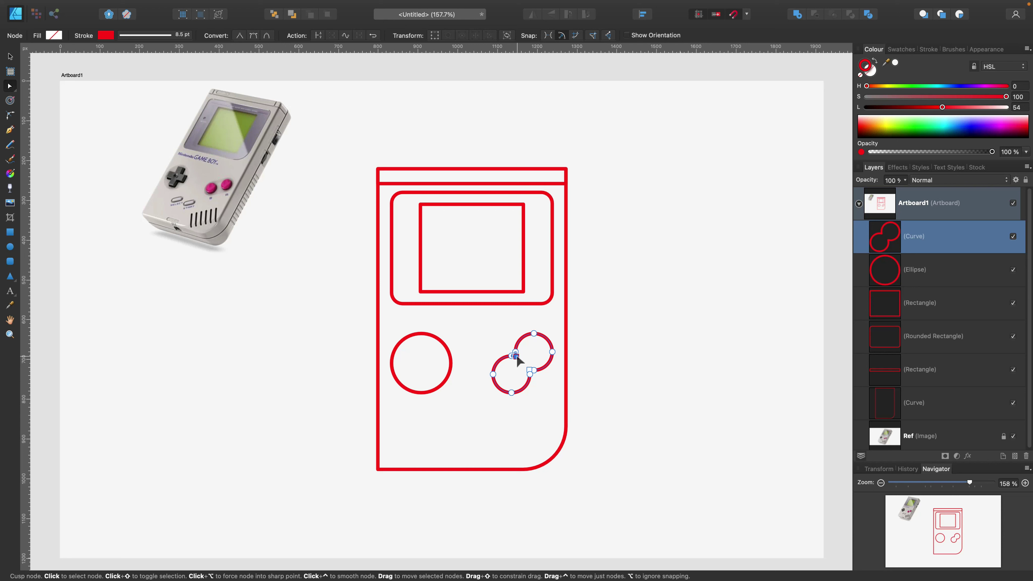
pyautogui.press('BackSpace')
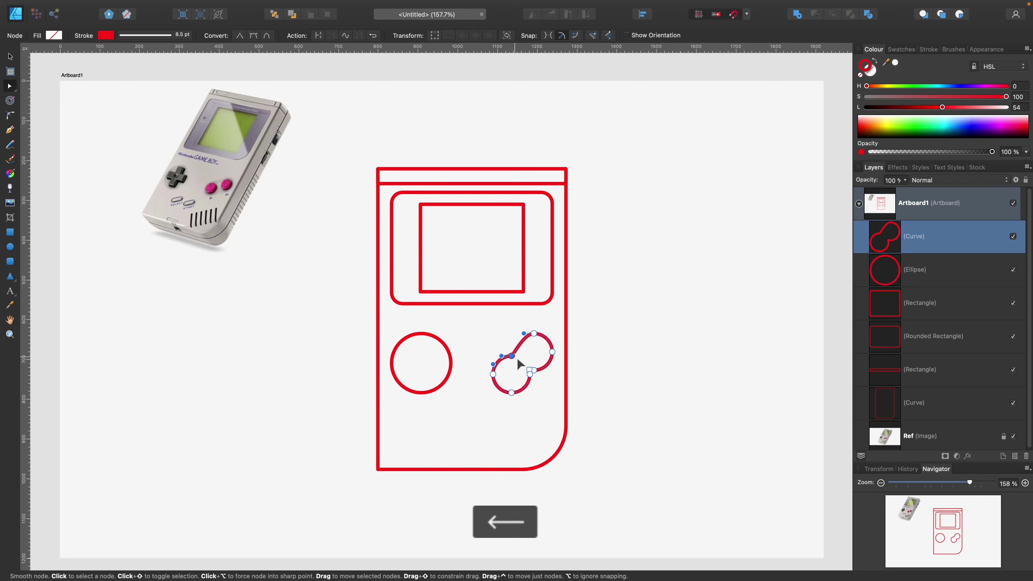
pyautogui.press('BackSpace')
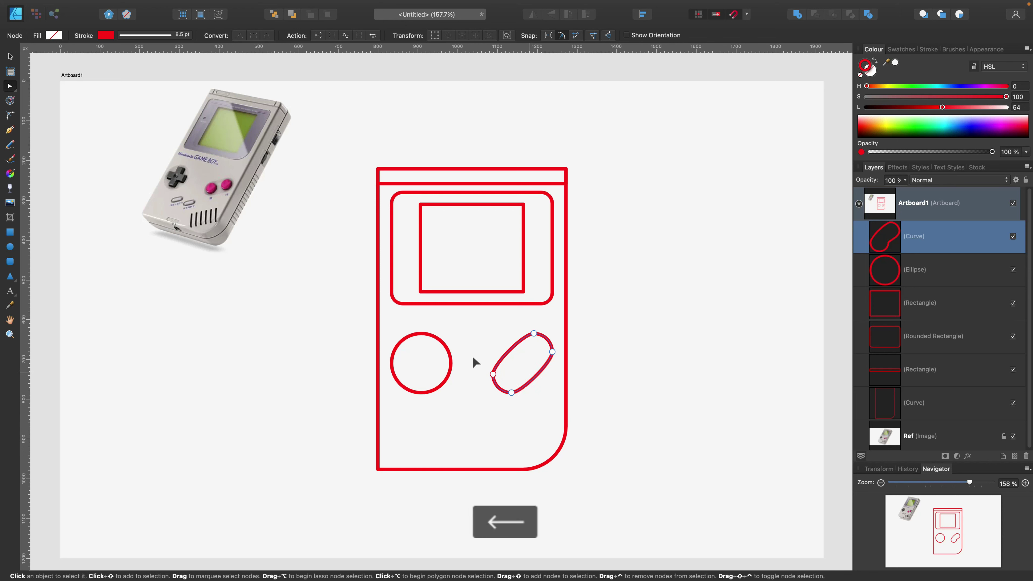
# Draw a small circle in the diagonal pill's upper end, copy it to the lower end and slightly enlarge the pill.
pyautogui.click(10, 247)
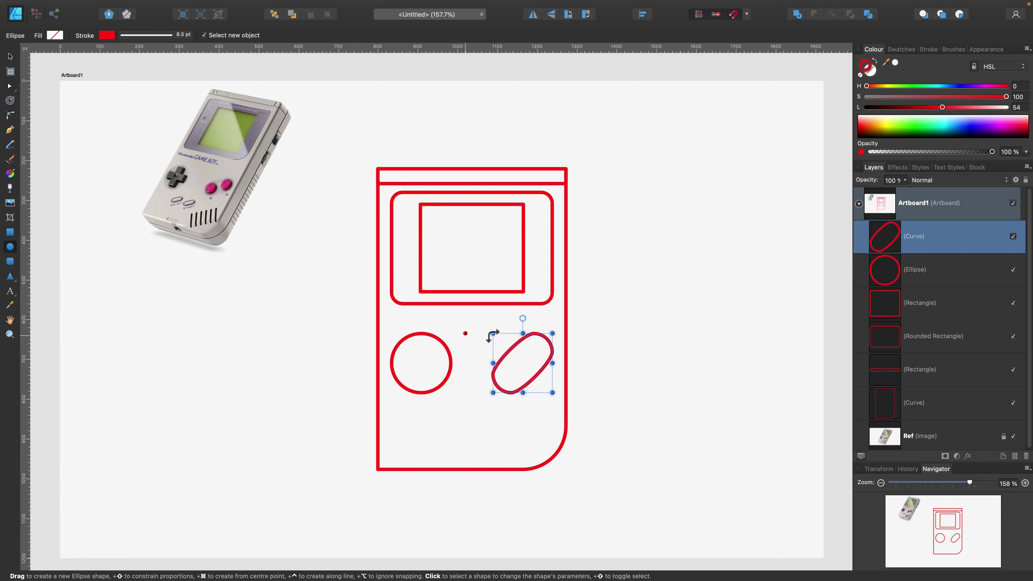
pyautogui.moveTo(522, 362); pyautogui.dragTo(549, 357)
pyautogui.click(10, 56)
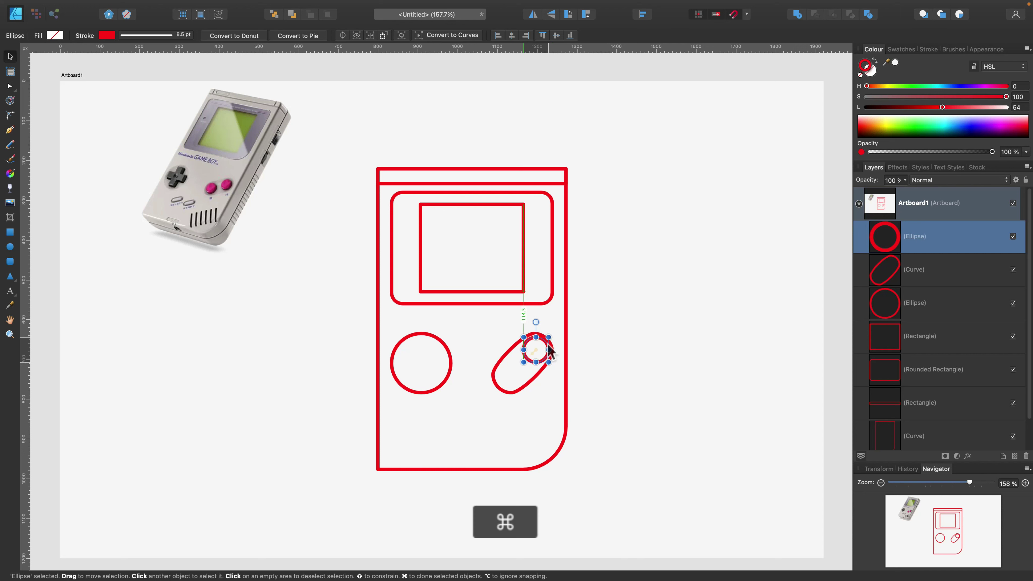
pyautogui.moveTo(544, 354)
pyautogui.mouseDown()
pyautogui.moveTo(518, 376)
pyautogui.moveTo(556, 396)
pyautogui.mouseUp()
pyautogui.click(539, 375)
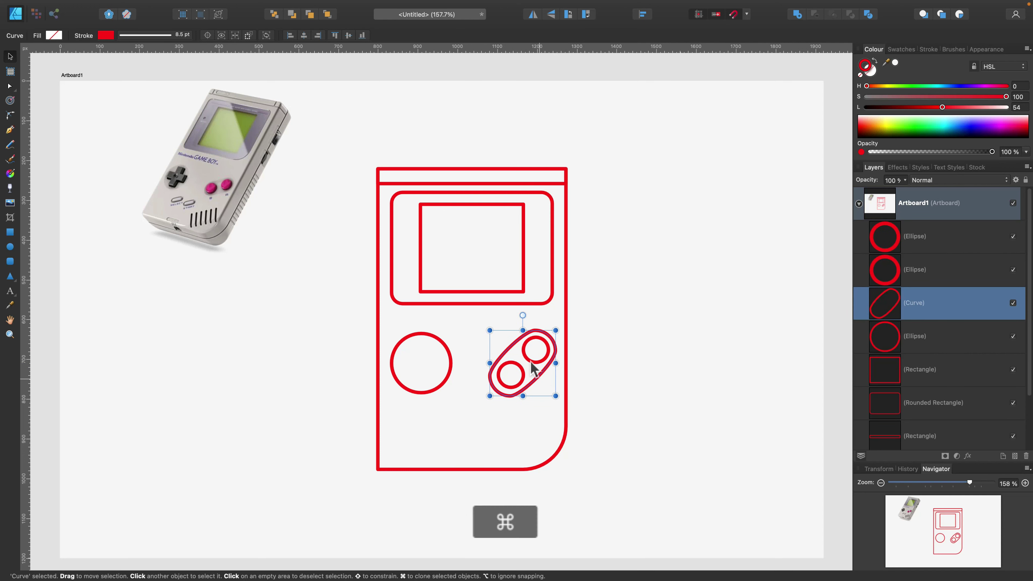
# Centre the two small button circles together inside the enlarged diagonal pill.
pyautogui.click(530, 363)
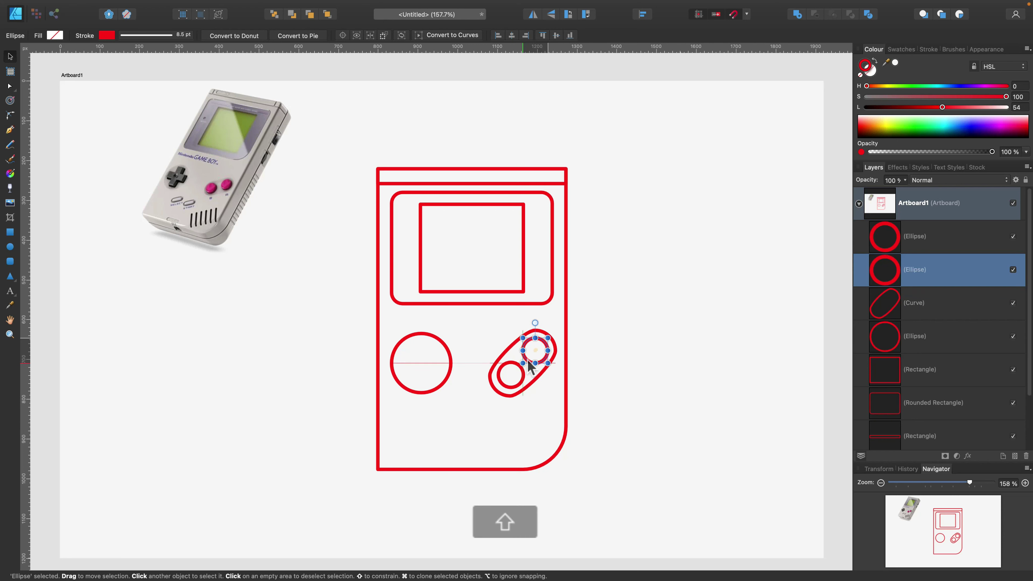
pyautogui.click(522, 375)
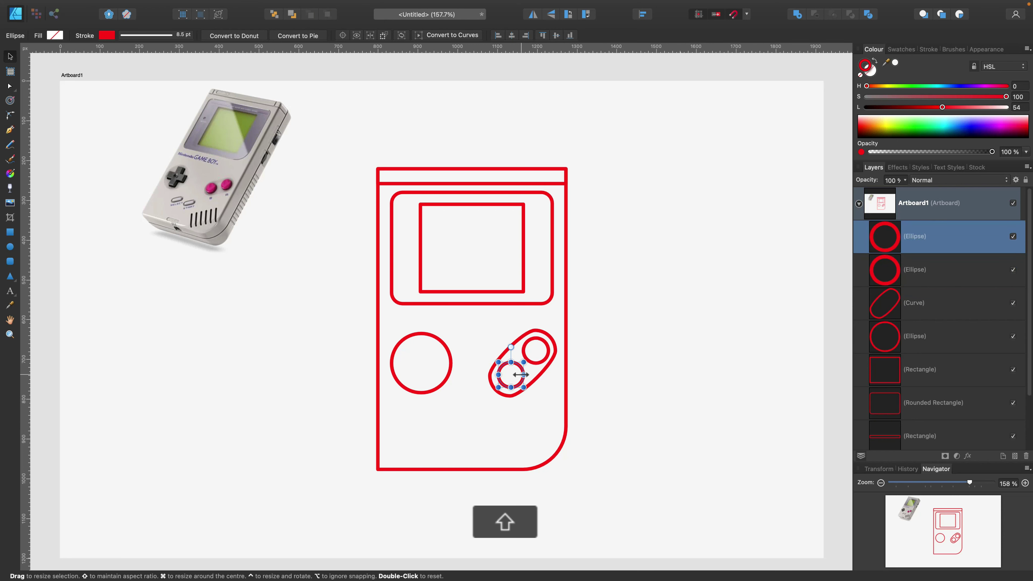
pyautogui.keyDown('shift'); pyautogui.click(529, 362); pyautogui.keyUp('shift')
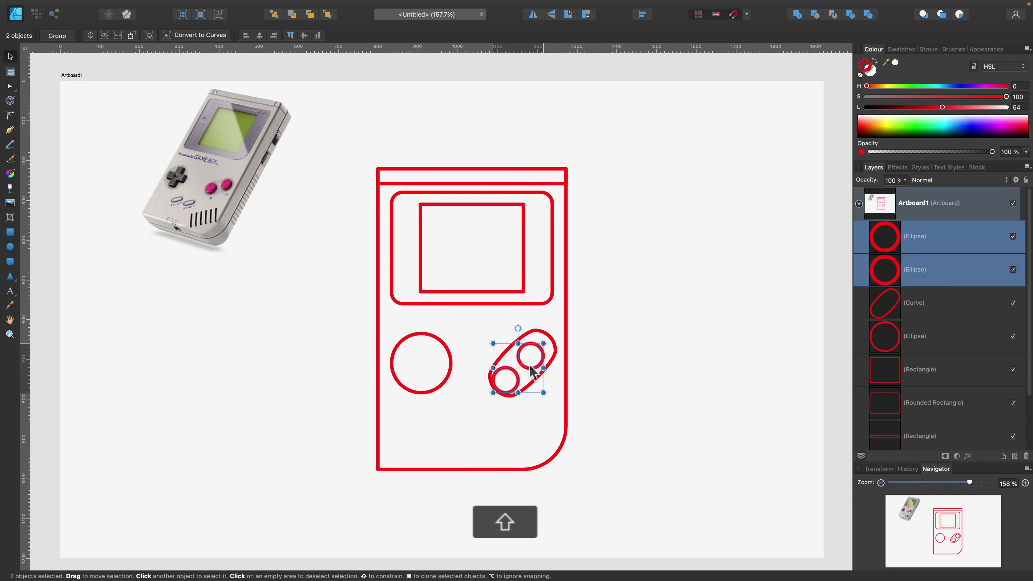
pyautogui.moveTo(532, 364); pyautogui.dragTo(532, 363)
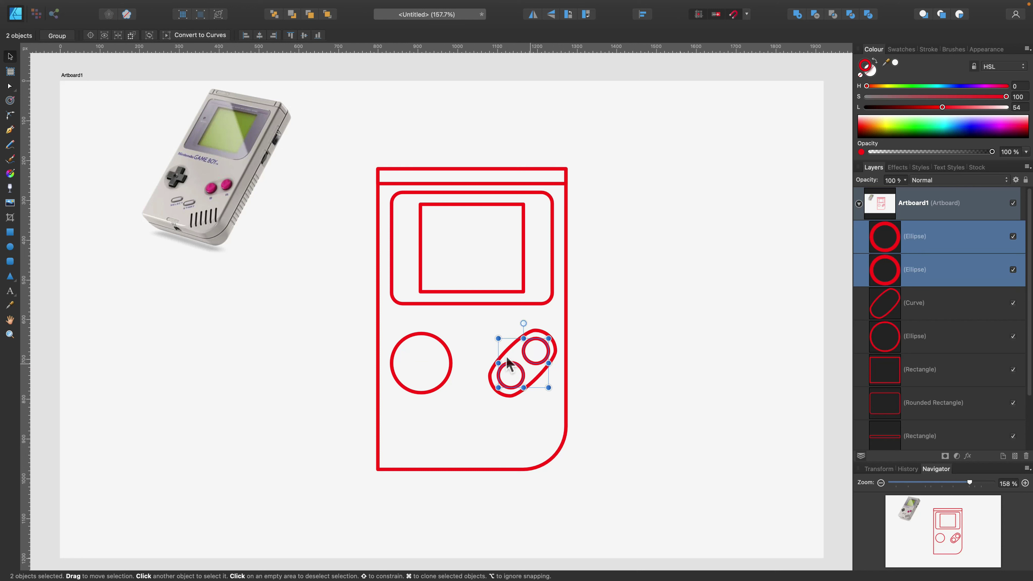
pyautogui.click(486, 349)
# Draw a narrow vertical rectangle in the D-pad circle, paste a copy rotated 90 degrees and widen it to about the circle's width.
pyautogui.click(9, 233)
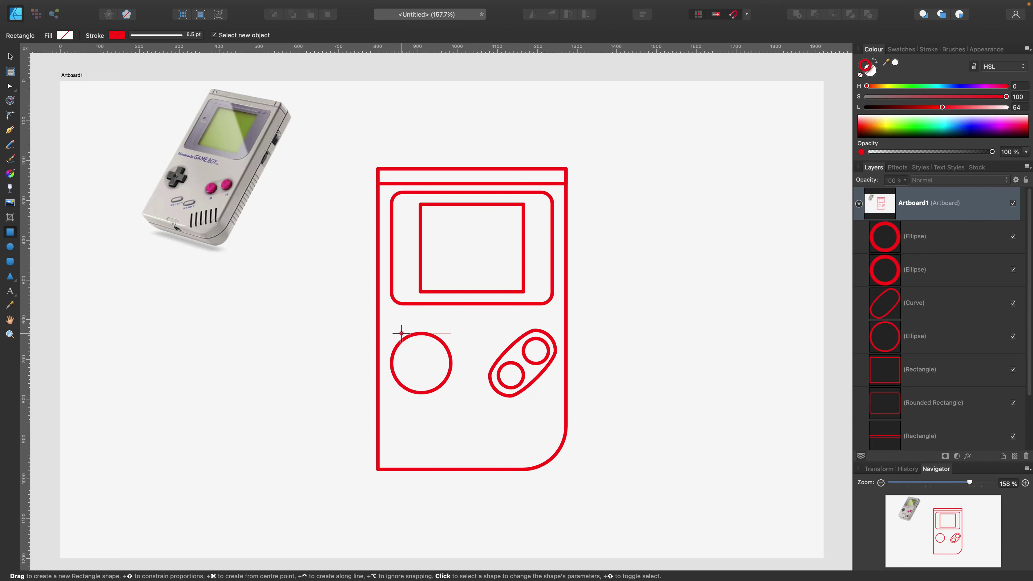
pyautogui.moveTo(412, 343); pyautogui.dragTo(432, 390)
pyautogui.click(11, 57)
pyautogui.press('cmd+c')
pyautogui.press('cmd+v')
pyautogui.moveTo(419, 326); pyautogui.dragTo(461, 366)
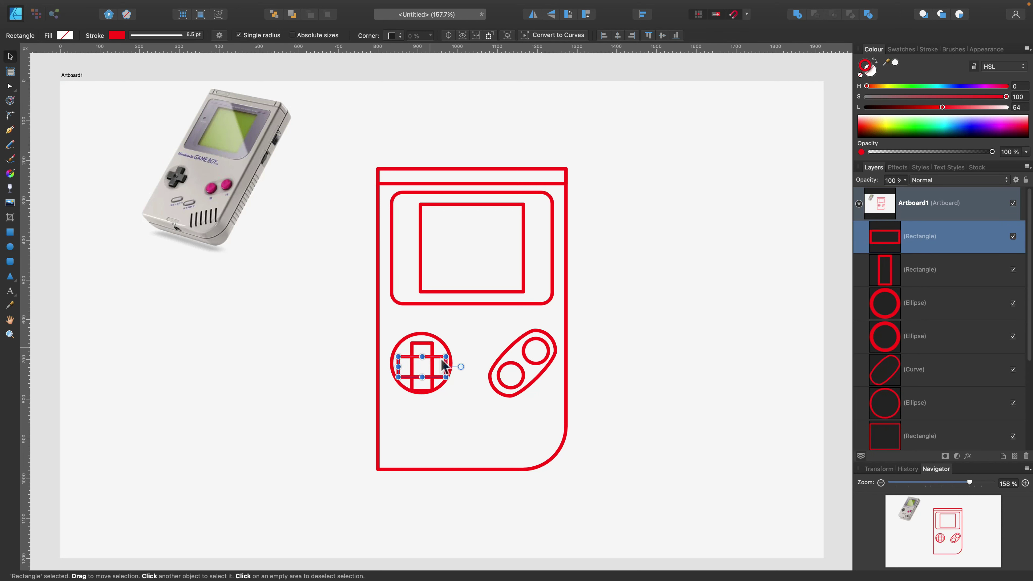
pyautogui.press('cmd')
pyautogui.moveTo(446, 366); pyautogui.dragTo(451, 367)
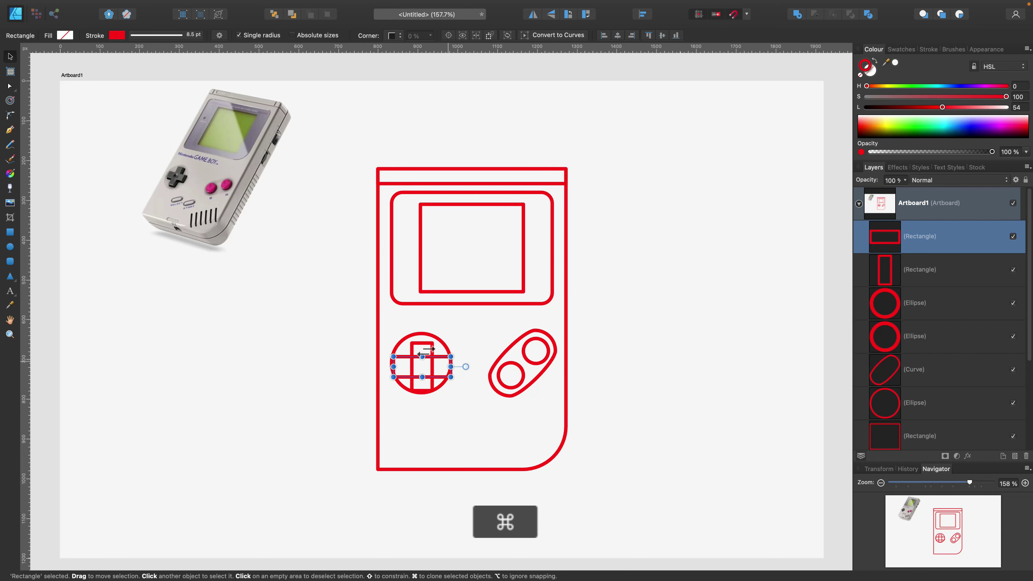
# Replace the D-pad's vertical bar with a copy of the widened horizontal bar rotated 90 degrees.
pyautogui.click(432, 361)
pyautogui.press('BackSpace')
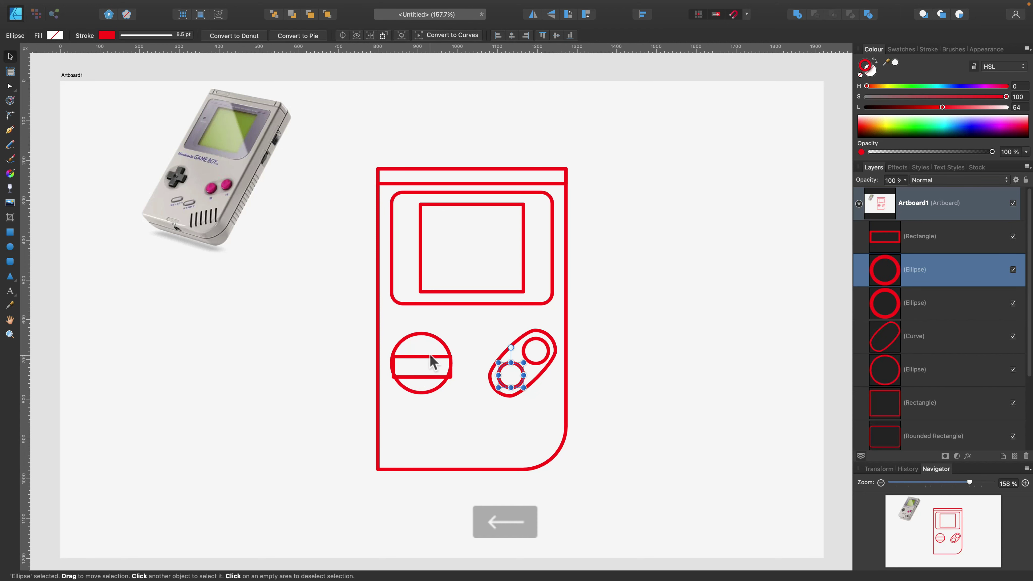
pyautogui.click(432, 361)
pyautogui.press('super+v')
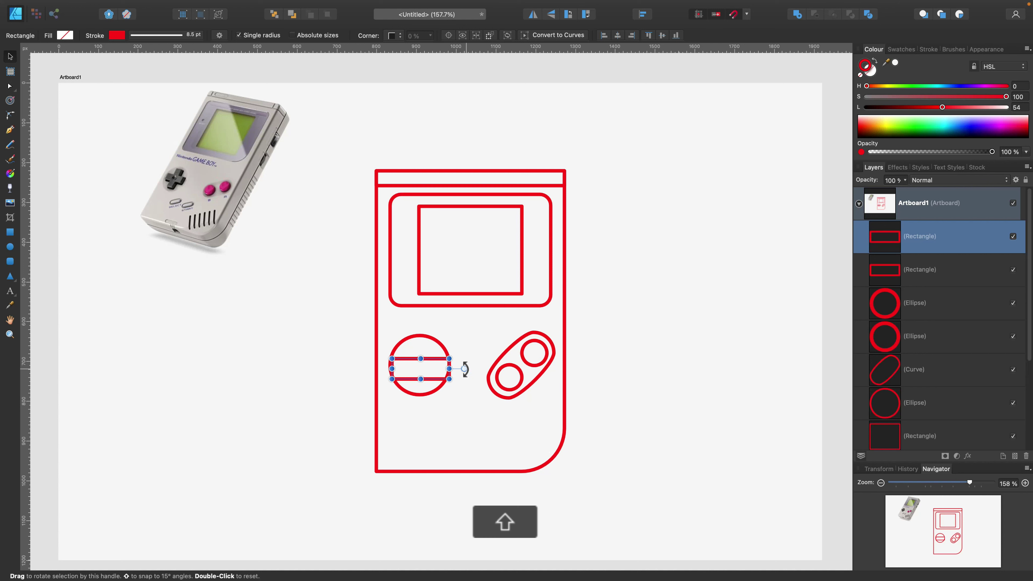
pyautogui.moveTo(464, 369); pyautogui.dragTo(420, 324)
# Merge the two D-pad bars into one cross, shrink it slightly and centre it inside the circle.
pyautogui.keyDown('shift'); pyautogui.click(407, 365); pyautogui.keyUp('shift')
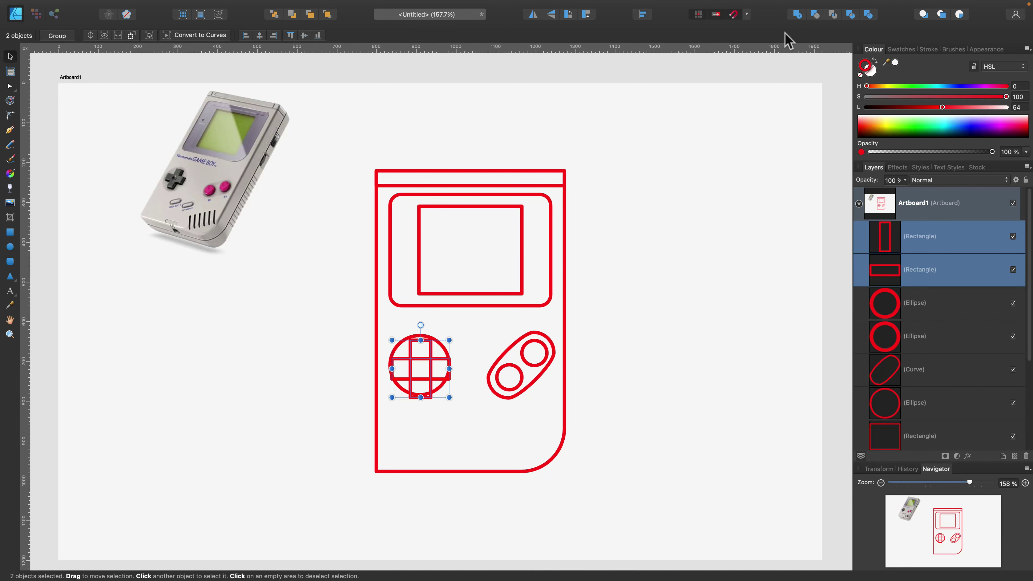
pyautogui.click(797, 14)
pyautogui.moveTo(434, 383); pyautogui.dragTo(433, 372)
pyautogui.moveTo(448, 393); pyautogui.dragTo(443, 390)
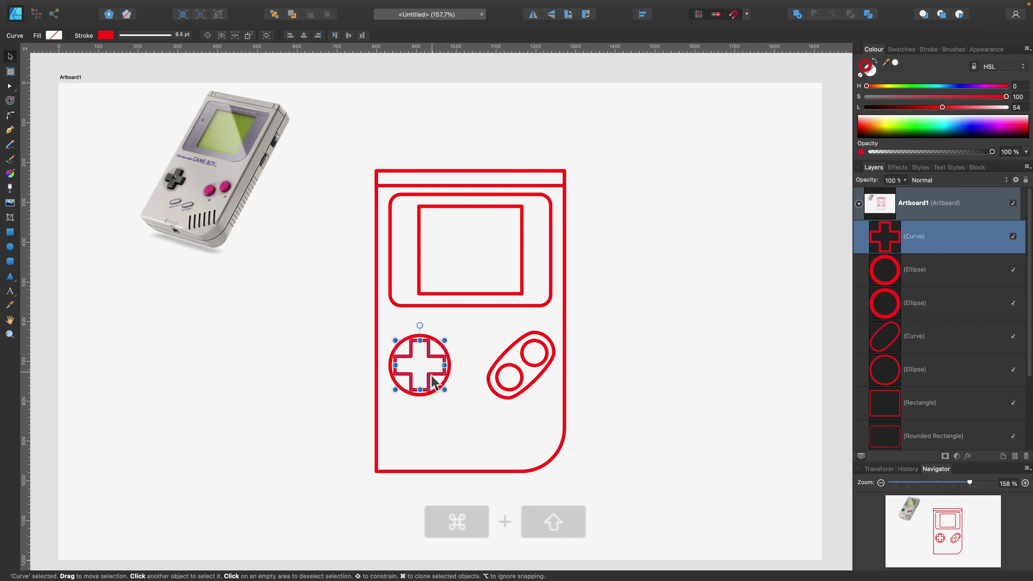
pyautogui.click(471, 346)
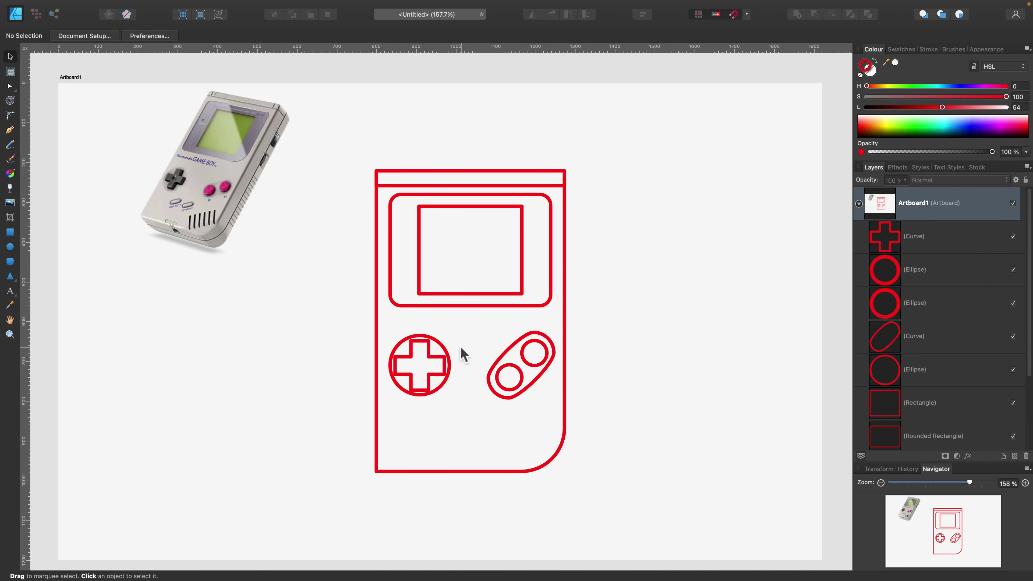
# Make two small side-by-side copies of the diagonal pill below the D-pad and buttons for Select and Start.
pyautogui.scroll(-2, 464, 354)
pyautogui.hscroll(-1, 460, 347)
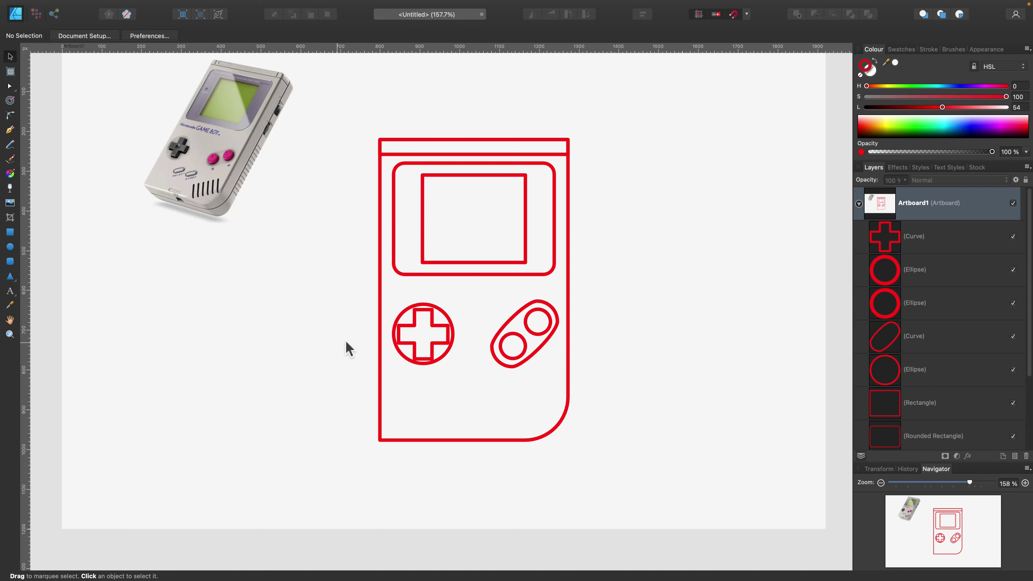
pyautogui.click(541, 344)
pyautogui.moveTo(541, 344); pyautogui.dragTo(485, 402)
pyautogui.moveTo(497, 356)
pyautogui.mouseDown()
pyautogui.moveTo(452, 389)
pyautogui.moveTo(484, 392)
pyautogui.mouseUp()
pyautogui.hscroll(-1, 474, 382)
pyautogui.hscroll(-1, 453, 391)
pyautogui.hscroll(-1, 462, 392)
# Centre the two small Select and Start pills together horizontally on the body.
pyautogui.keyDown('shift'); pyautogui.click(459, 391); pyautogui.keyUp('shift')
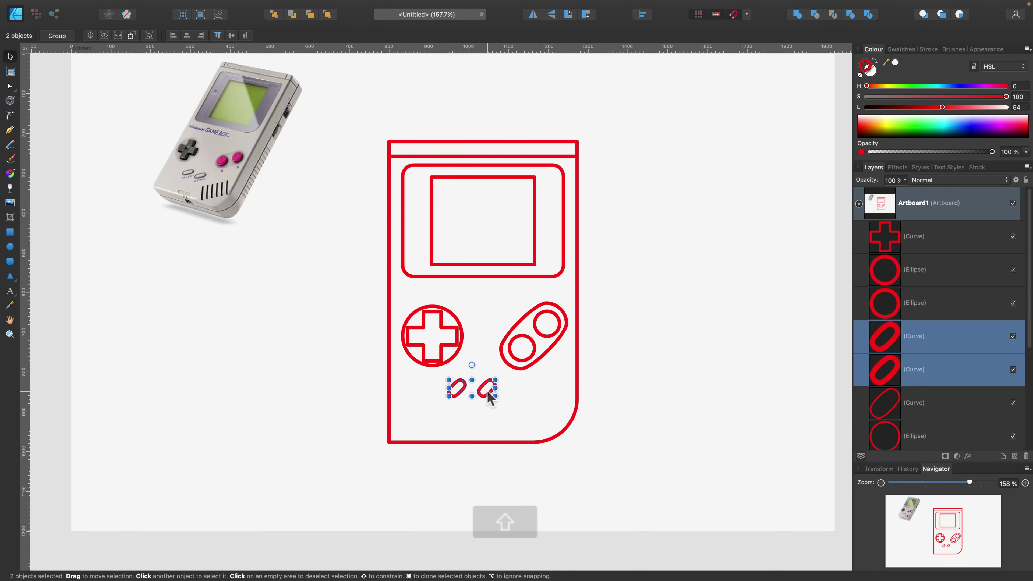
pyautogui.moveTo(492, 396)
pyautogui.mouseDown()
pyautogui.moveTo(506, 401)
pyautogui.moveTo(498, 392)
pyautogui.mouseUp()
pyautogui.click(501, 264)
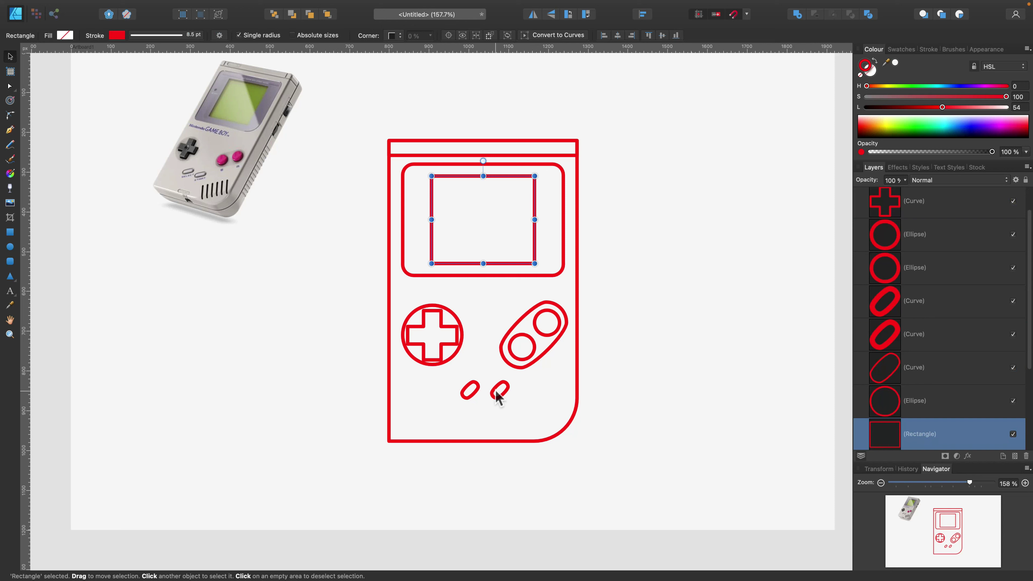
pyautogui.click(498, 397)
pyautogui.keyDown('shift'); pyautogui.click(472, 393); pyautogui.keyUp('shift')
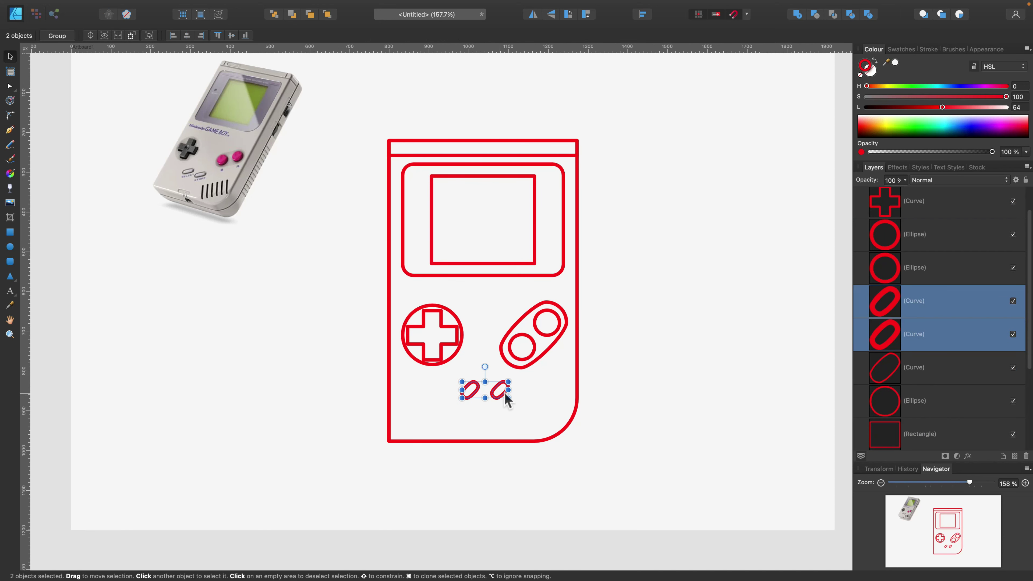
pyautogui.moveTo(505, 395); pyautogui.dragTo(498, 392)
pyautogui.scroll(1, 573, 399)
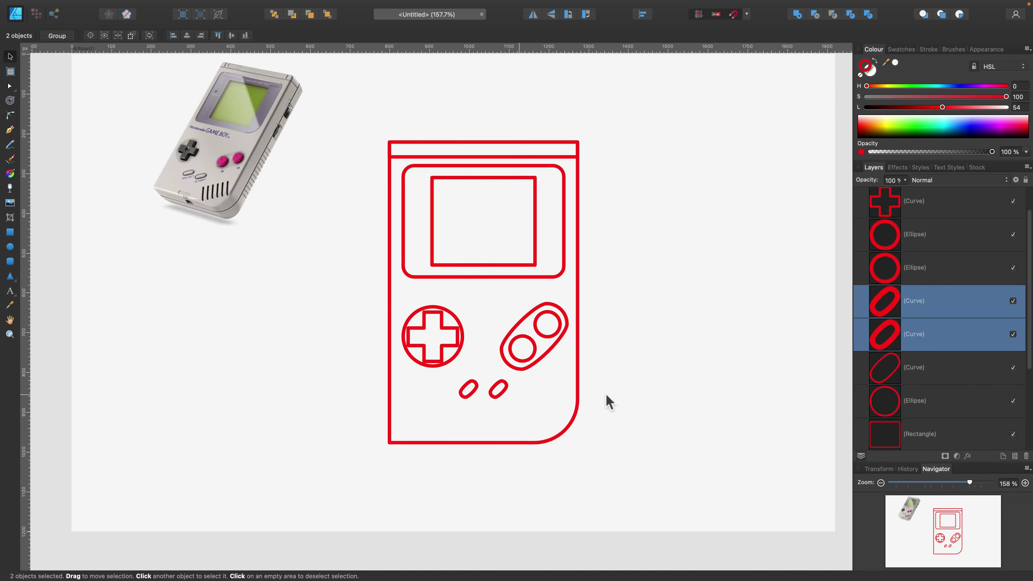
pyautogui.click(501, 412)
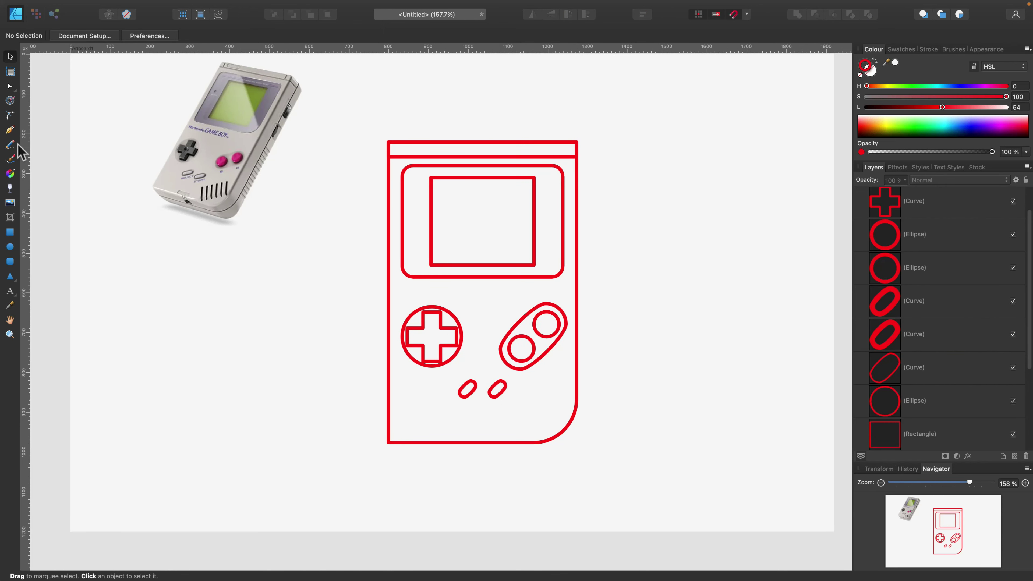
# Draw a diagonal speaker line near the body's rounded corner and duplicate it into four evenly spaced parallel lines.
pyautogui.click(11, 130)
pyautogui.moveTo(505, 409)
pyautogui.mouseDown()
pyautogui.moveTo(530, 440)
pyautogui.moveTo(530, 416)
pyautogui.mouseUp()
pyautogui.press('shift')
pyautogui.press('v')
pyautogui.press('super+j')
pyautogui.press('super+j')
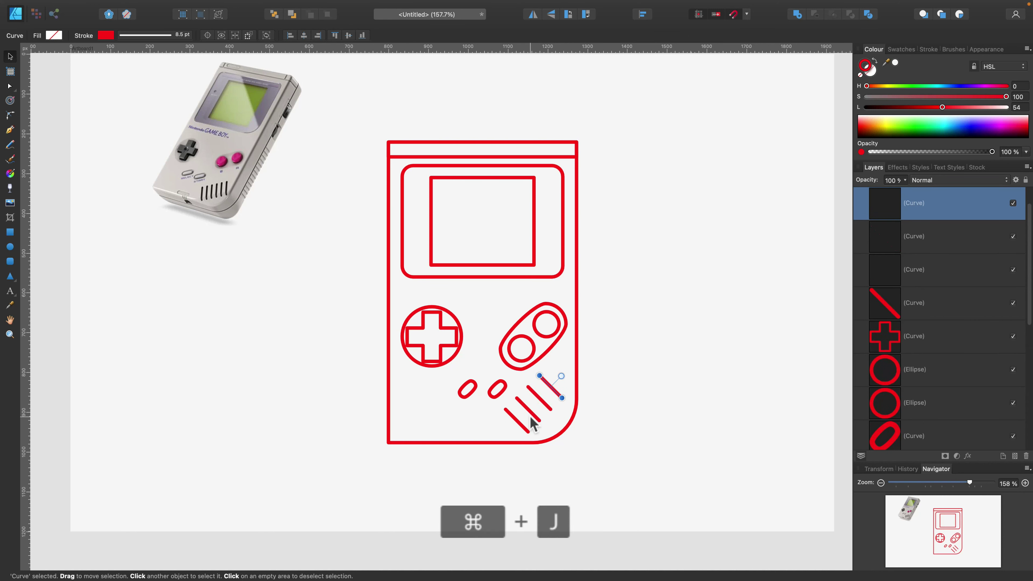
pyautogui.click(636, 417)
# Copy the body outline a short distance horizontally to the right and duplicate the original outline in place.
pyautogui.scroll(-2, 635, 410)
pyautogui.scroll(2, 635, 410)
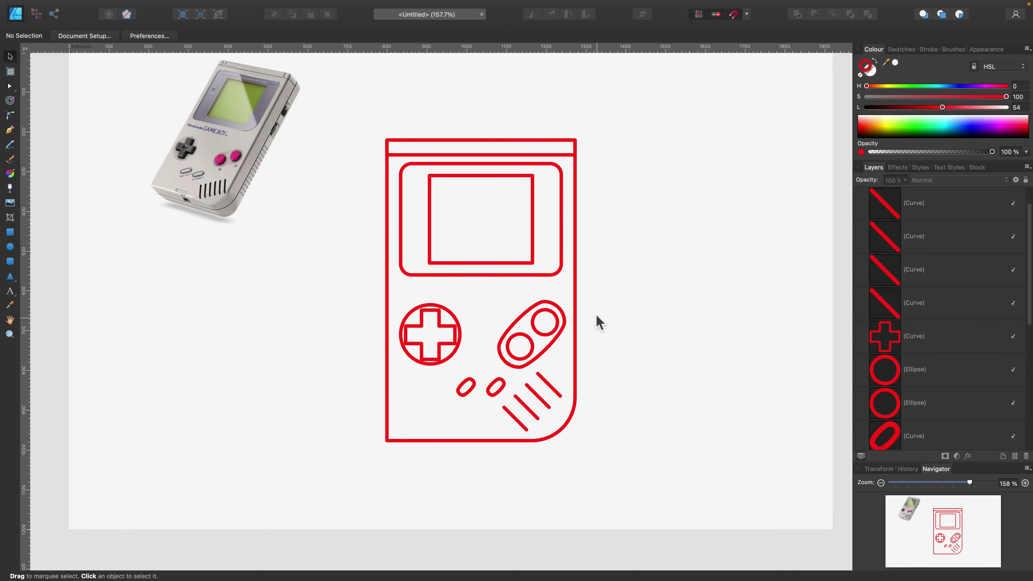
pyautogui.click(444, 441)
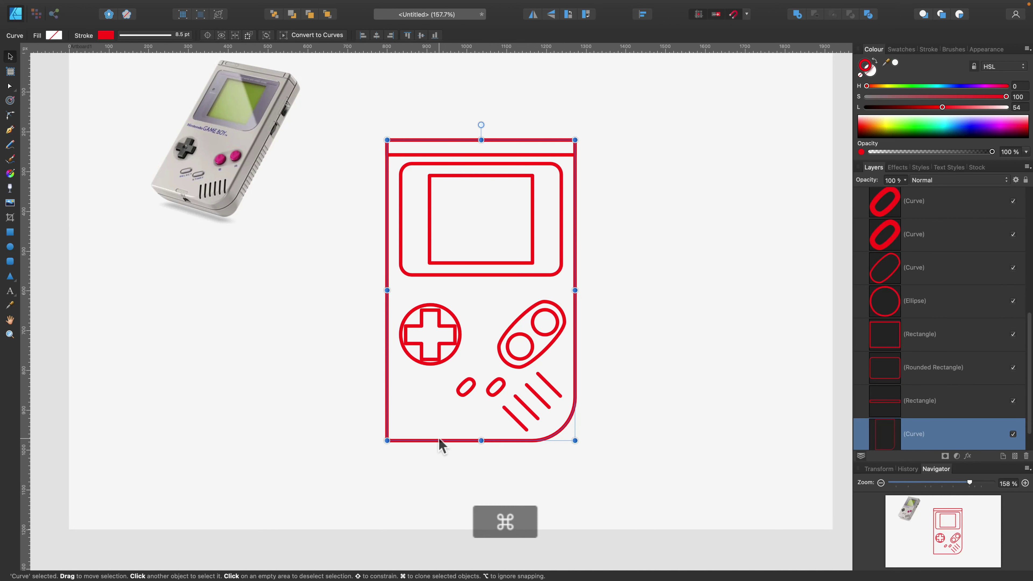
pyautogui.moveTo(443, 440)
pyautogui.mouseDown()
pyautogui.moveTo(475, 439)
pyautogui.moveTo(464, 441)
pyautogui.mouseUp()
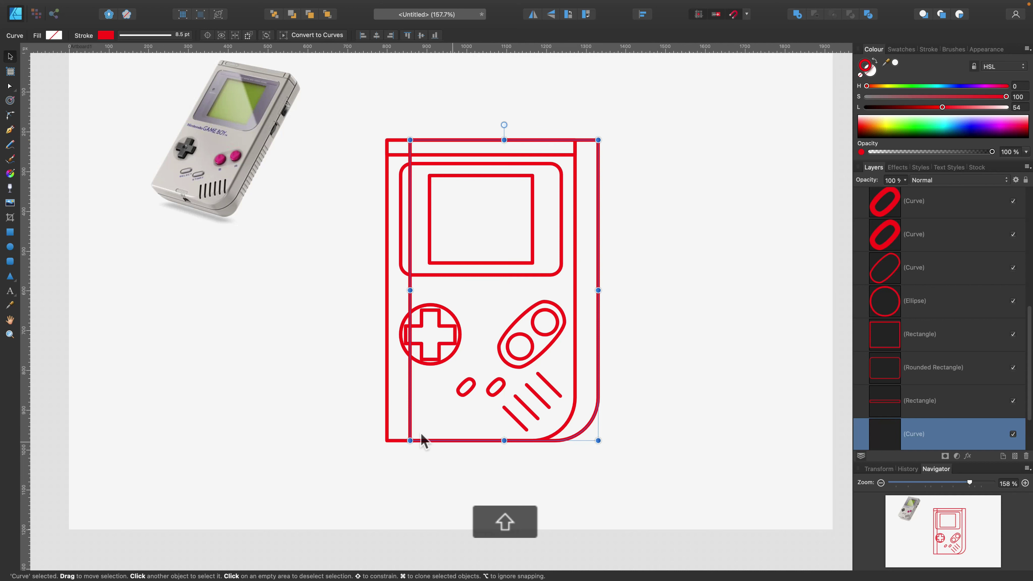
pyautogui.click(388, 413)
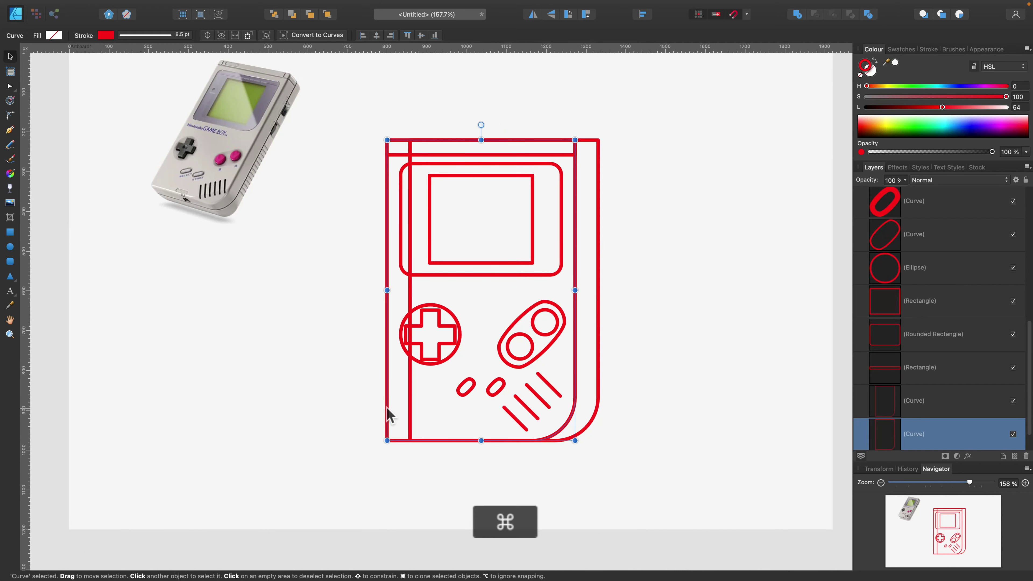
# Try subtracting the offset outline from the original body outline, and undo the subtraction.
pyautogui.keyDown('shift'); pyautogui.click(600, 367); pyautogui.keyUp('shift')
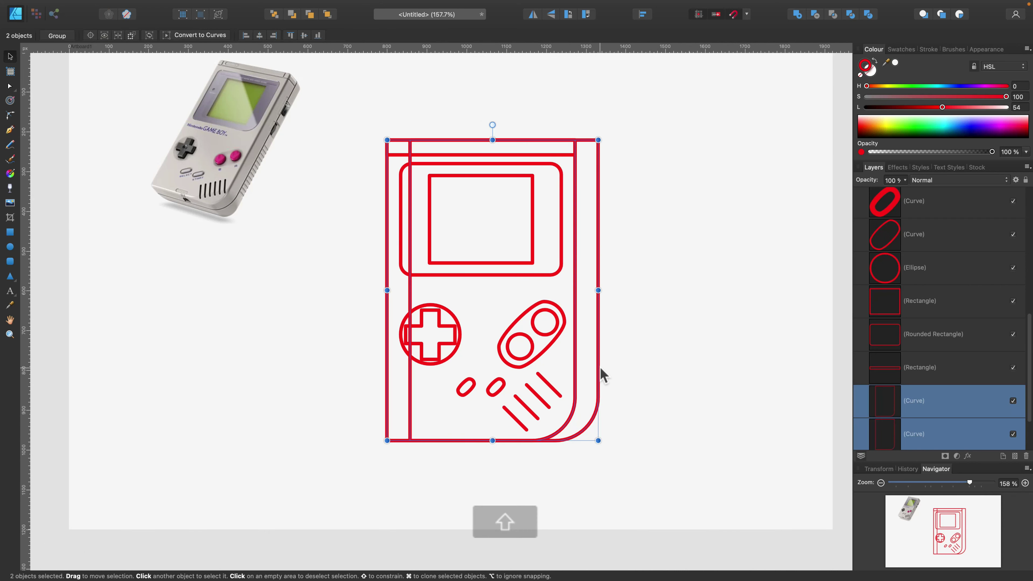
pyautogui.click(817, 15)
pyautogui.click(694, 257)
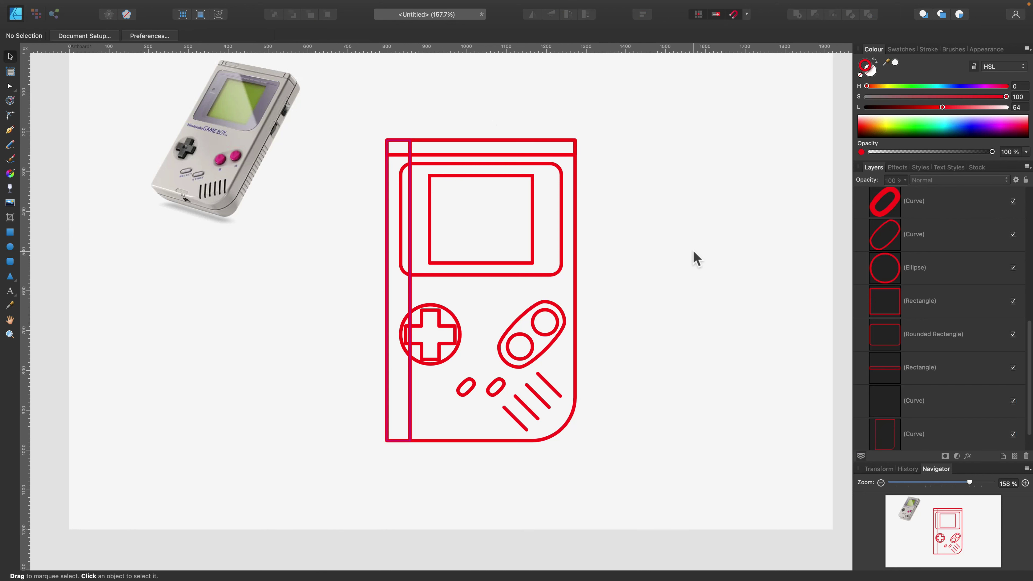
pyautogui.press('super+z')
pyautogui.press('super+z')
pyautogui.click(690, 261)
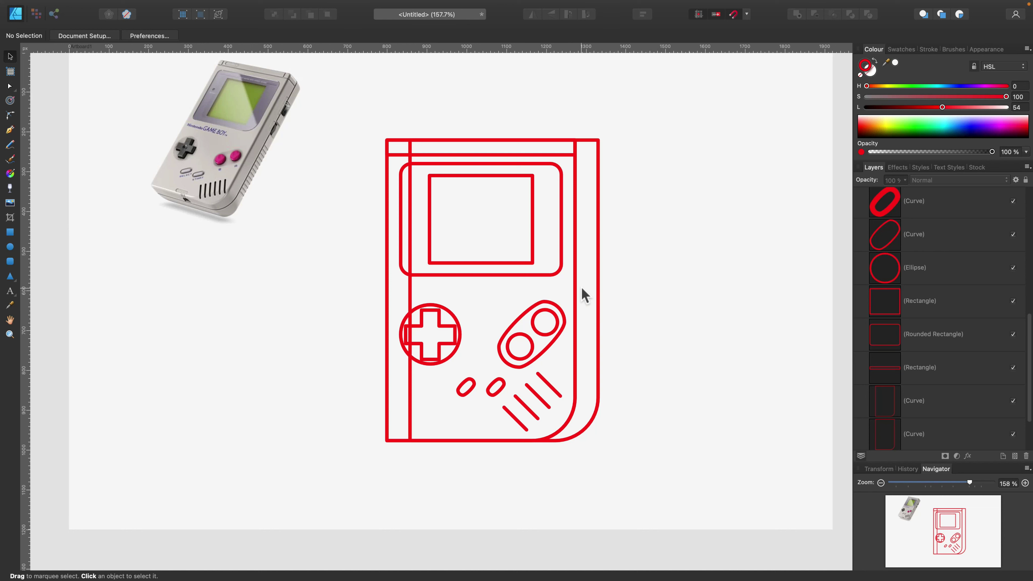
# Move the body outline duplicate above the offset outline in the layer order and subtract it to form the side strip.
pyautogui.click(576, 289)
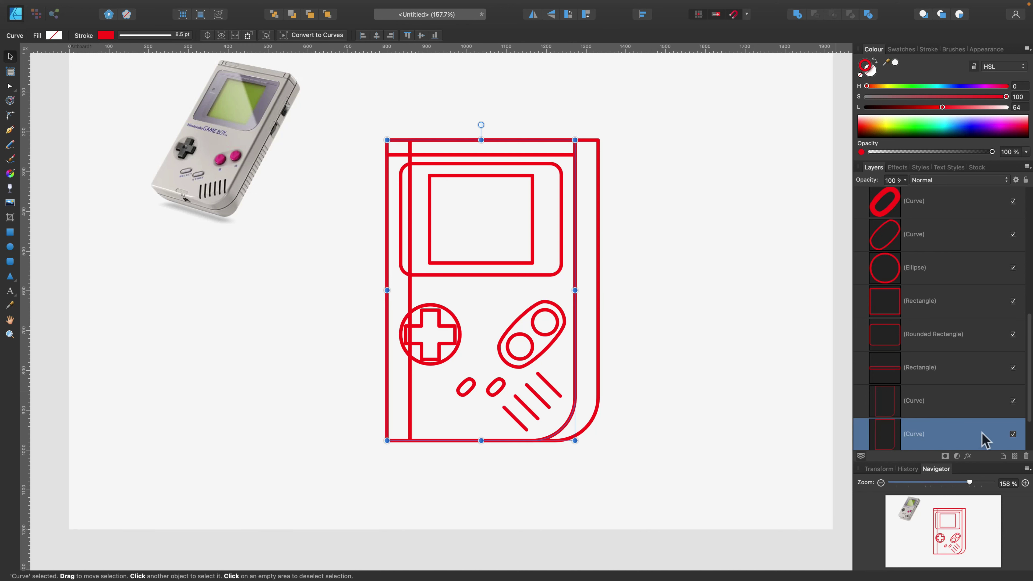
pyautogui.moveTo(981, 432); pyautogui.dragTo(972, 390)
pyautogui.keyDown('shift'); pyautogui.click(963, 434); pyautogui.keyUp('shift')
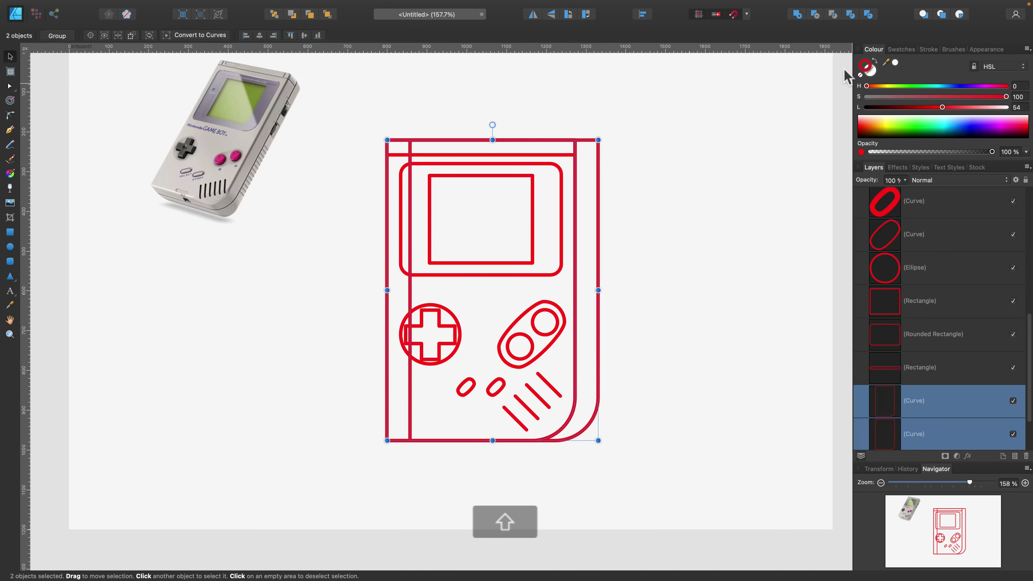
pyautogui.click(815, 15)
pyautogui.click(735, 178)
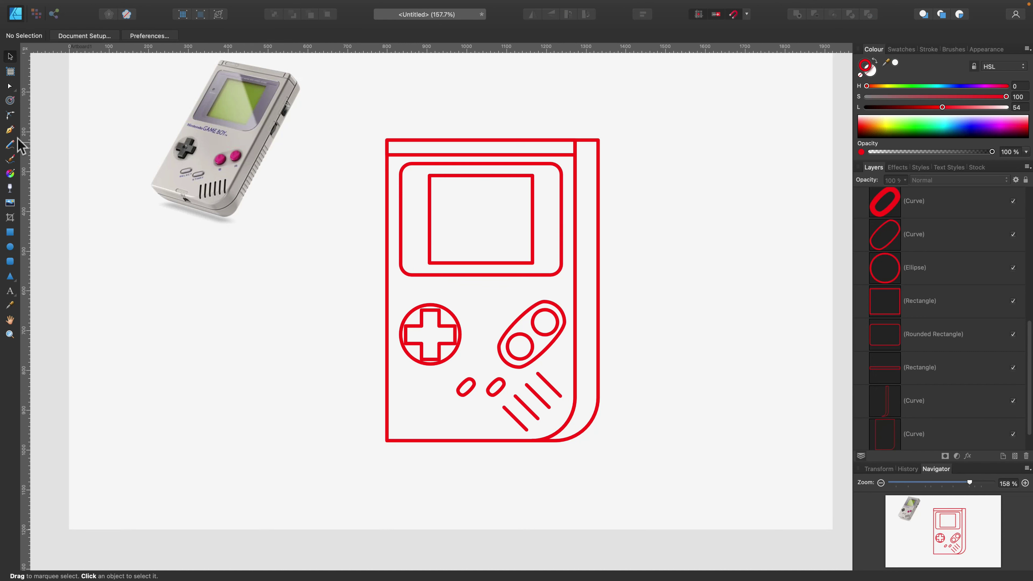
# Duplicate the body's top band rectangle and resize the copy to fit across the top of the side strip.
pyautogui.click(11, 131)
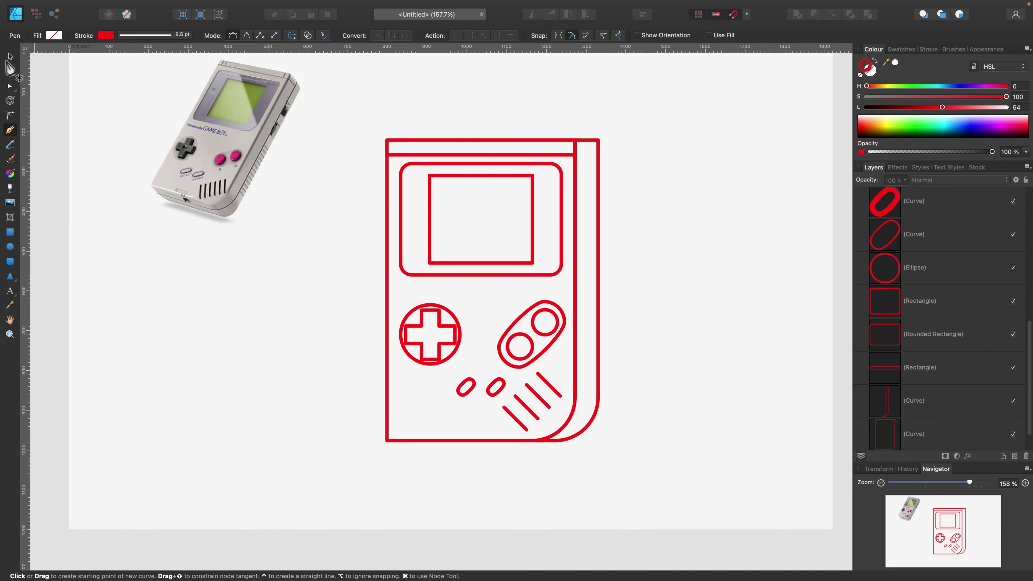
pyautogui.click(11, 57)
pyautogui.click(412, 154)
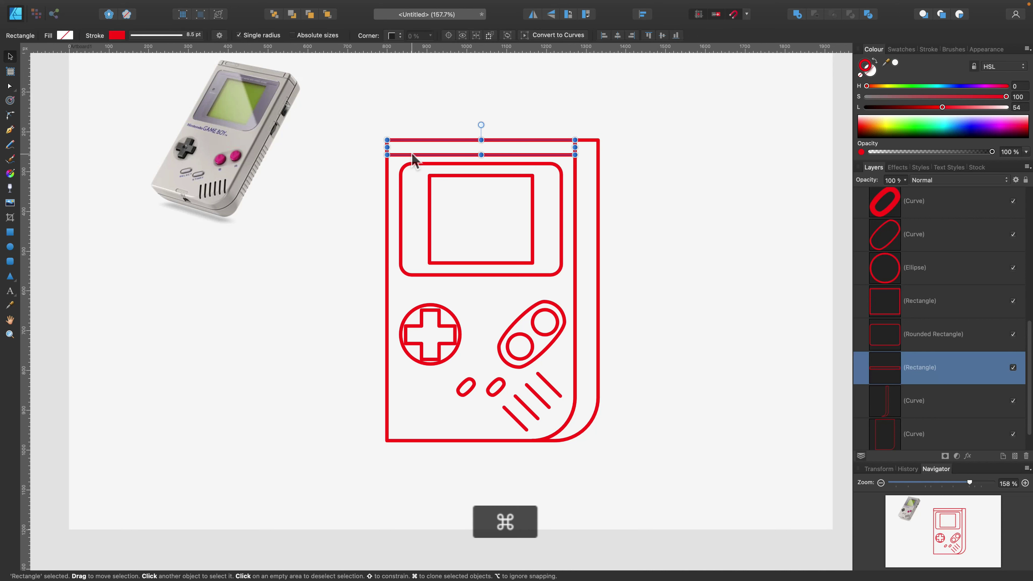
pyautogui.press('super+v')
pyautogui.moveTo(382, 149); pyautogui.dragTo(598, 149)
pyautogui.click(651, 200)
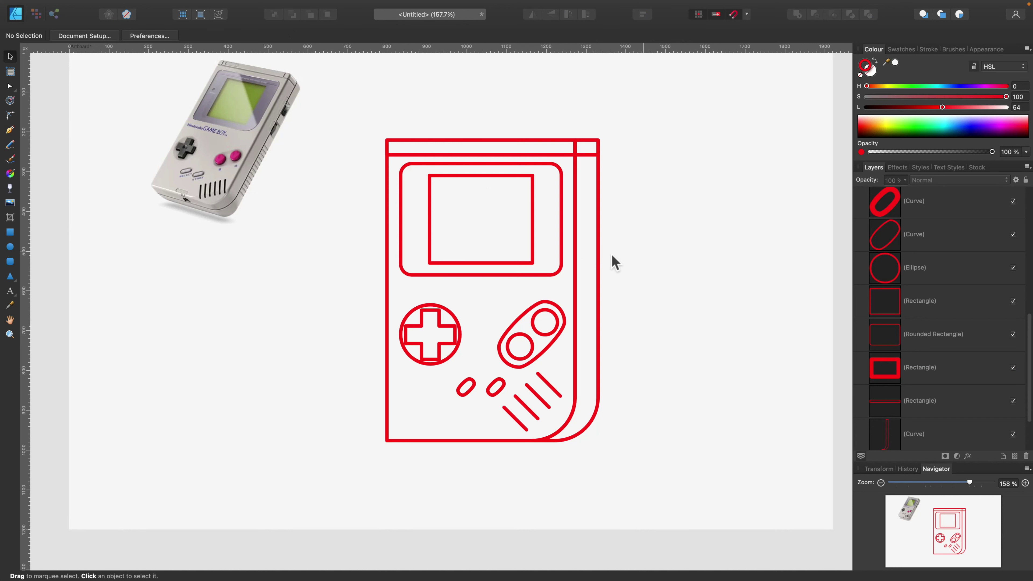
# Duplicate the side strip curve about half its width to the left and break the copy at its upper-right corner and bottom-edge nodes.
pyautogui.click(599, 260)
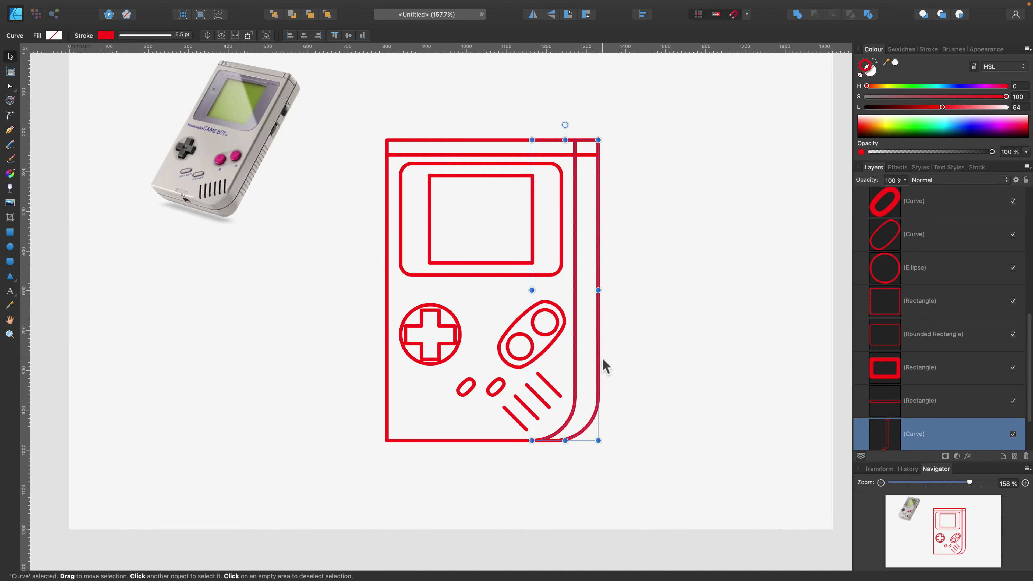
pyautogui.moveTo(596, 362)
pyautogui.mouseDown()
pyautogui.moveTo(576, 362)
pyautogui.moveTo(584, 359)
pyautogui.mouseUp()
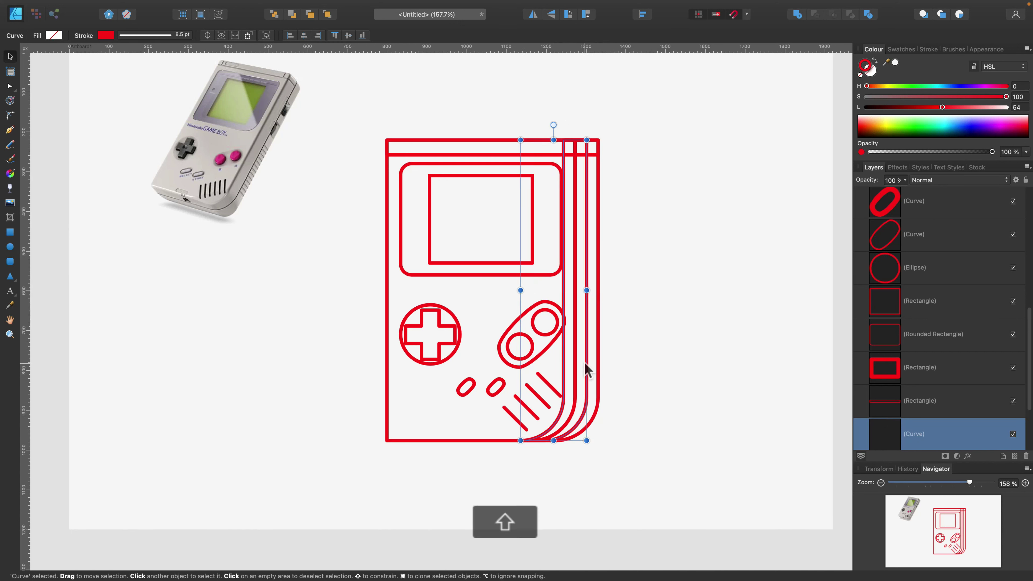
pyautogui.click(7, 87)
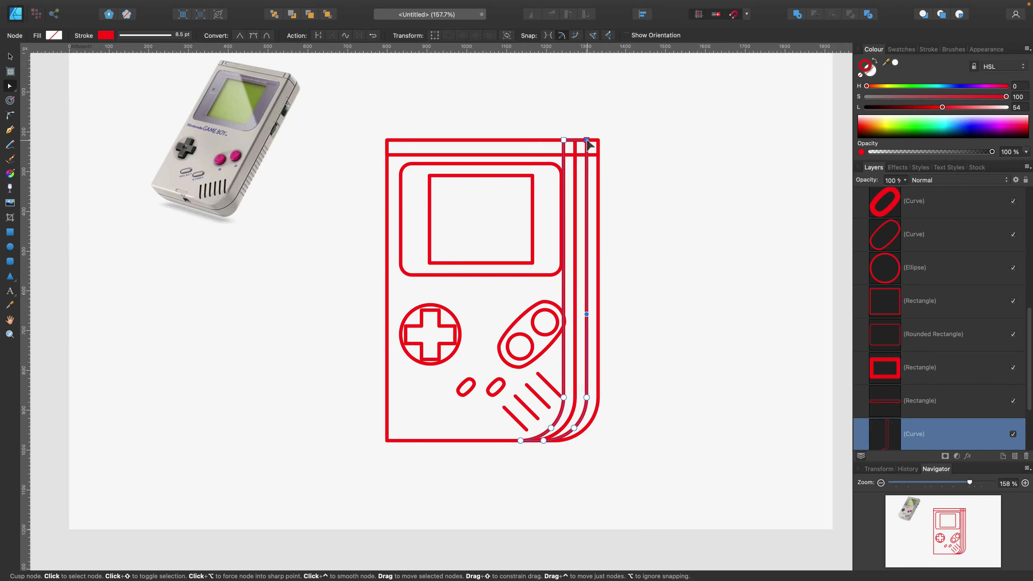
pyautogui.click(318, 37)
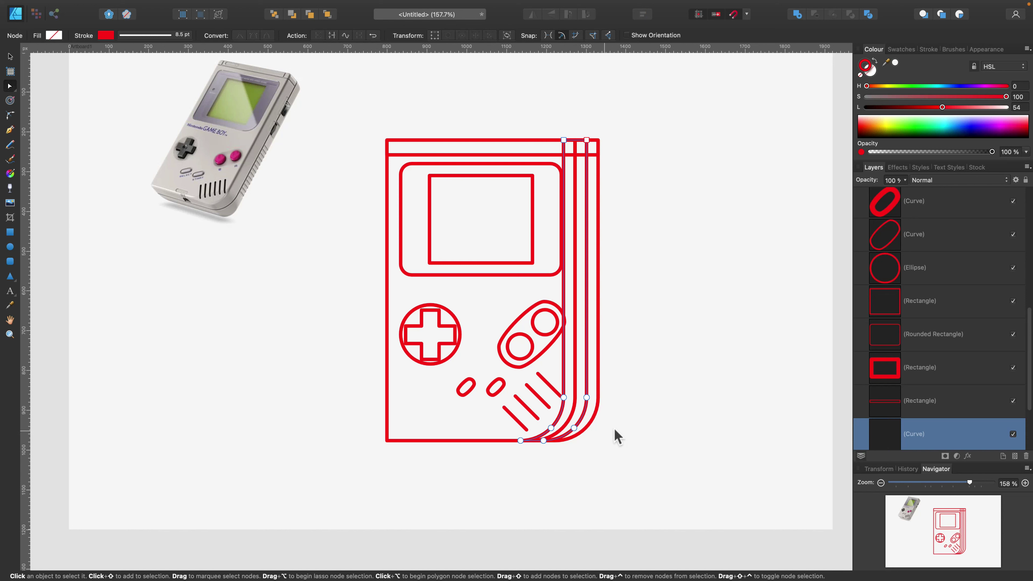
pyautogui.click(547, 440)
pyautogui.click(318, 35)
# Pull apart the broken copy and delete its leftover piece, keeping one curved line down the middle of the side strip.
pyautogui.click(9, 56)
pyautogui.click(648, 203)
pyautogui.moveTo(563, 146); pyautogui.dragTo(338, 211)
pyautogui.moveTo(267, 247); pyautogui.dragTo(269, 216)
pyautogui.press('super+z')
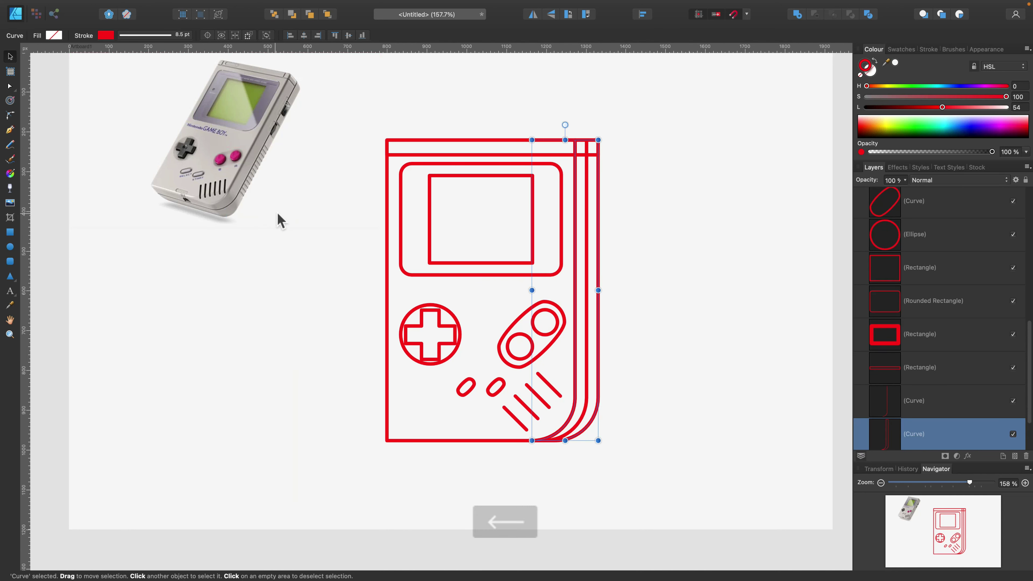
pyautogui.click(308, 242)
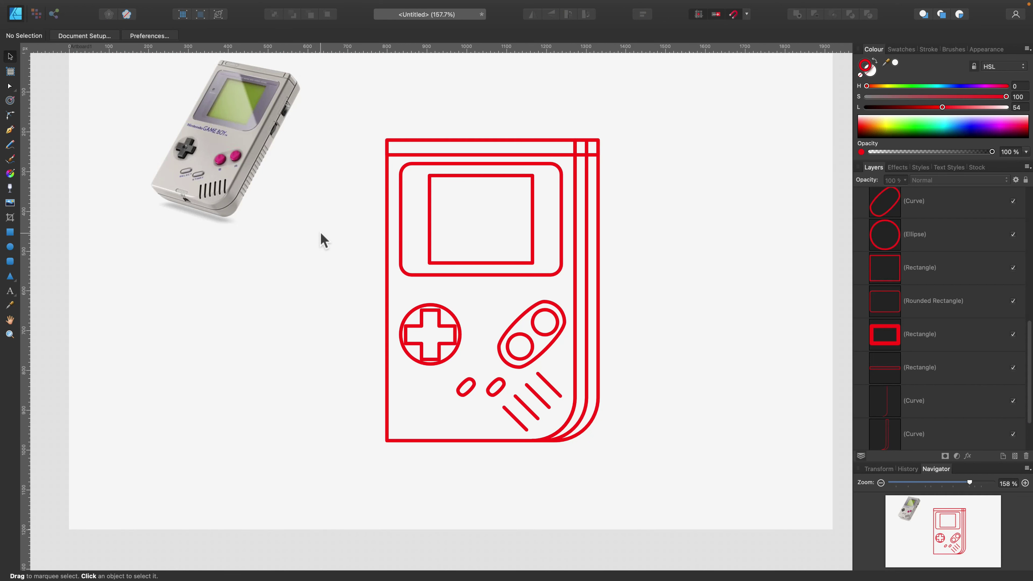
# Fill the inner screen rectangle with the green sampled from the reference photo's screen.
pyautogui.scroll(2, 407, 180)
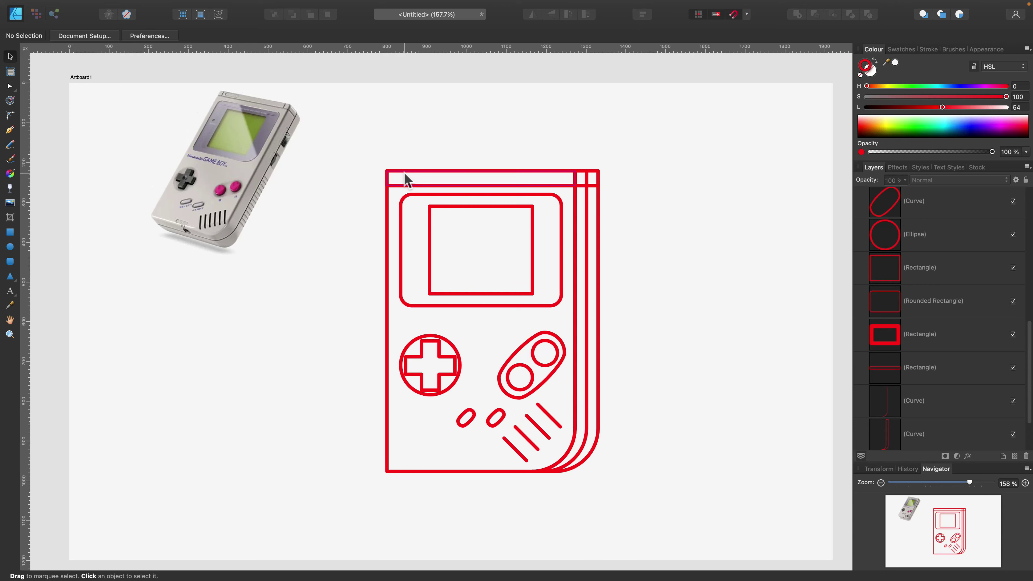
pyautogui.scroll(-1, 407, 180)
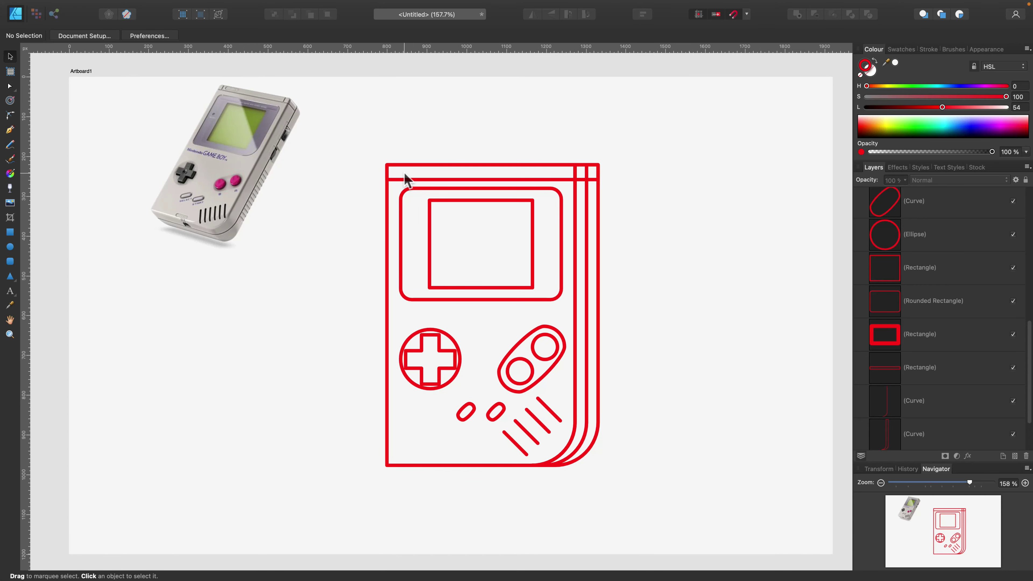
pyautogui.click(533, 213)
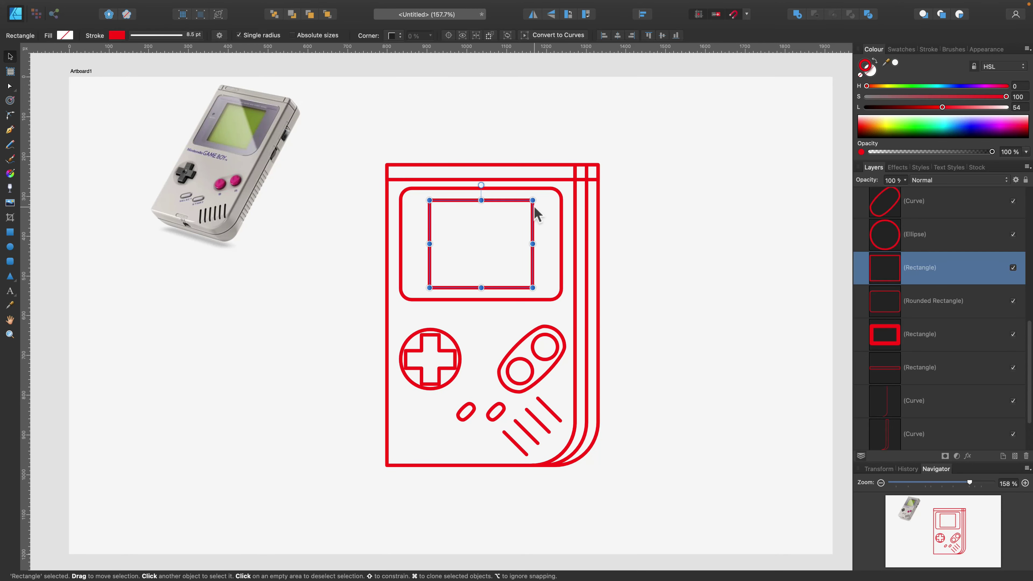
pyautogui.click(871, 71)
pyautogui.moveTo(889, 69); pyautogui.dragTo(259, 110)
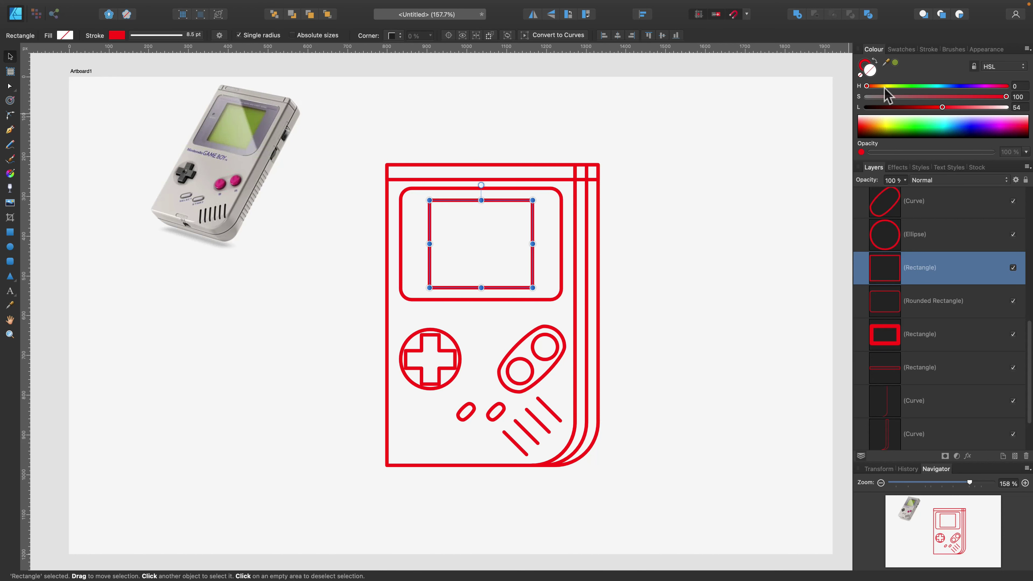
pyautogui.click(896, 63)
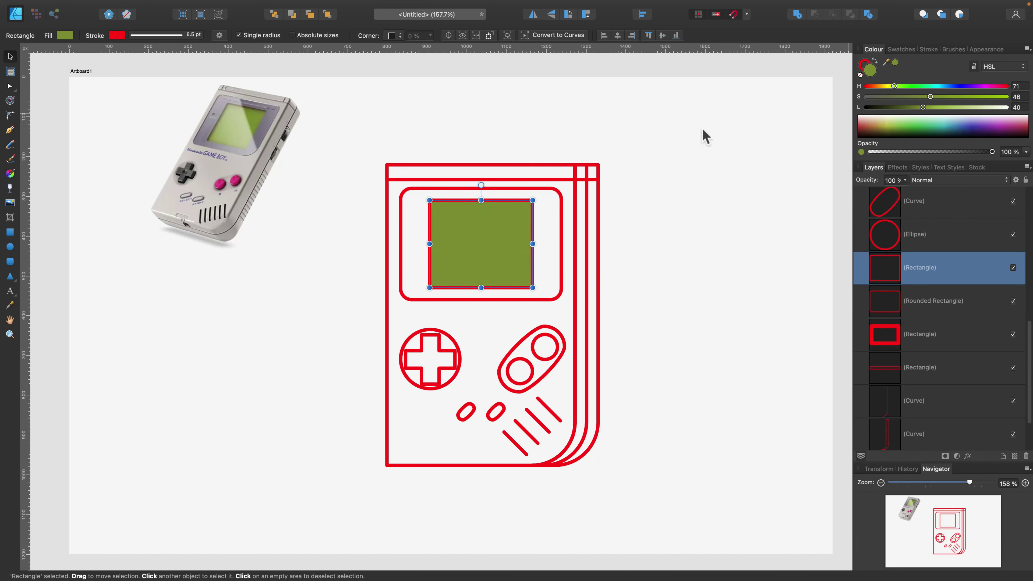
# Fill the rounded rectangle around the screen with the purplish grey sampled from the photo's screen bezel.
pyautogui.click(560, 193)
pyautogui.moveTo(889, 69); pyautogui.dragTo(266, 107)
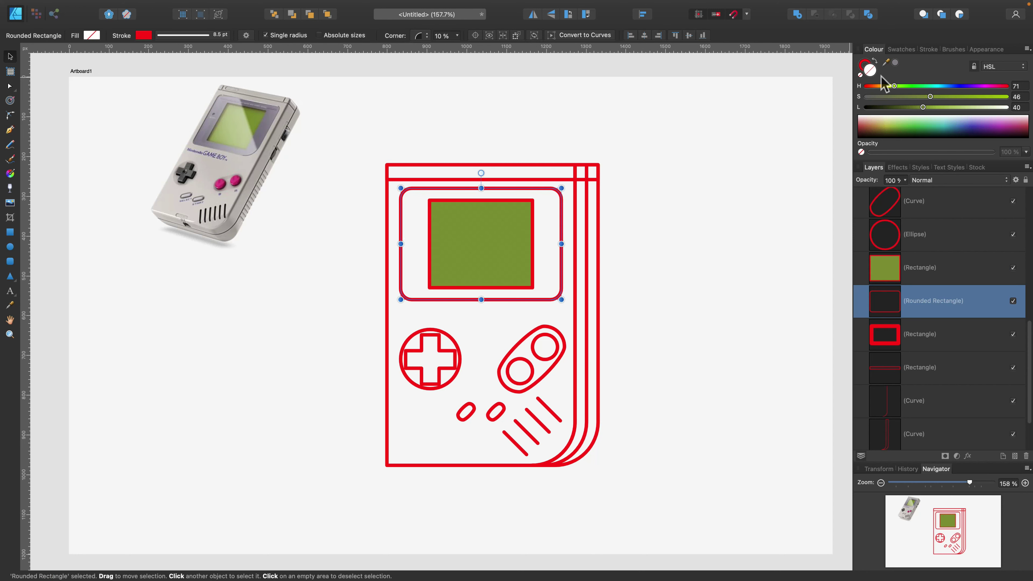
pyautogui.click(895, 62)
# Fill the main body outline with the light grey sampled from the reference photo's front face.
pyautogui.click(574, 179)
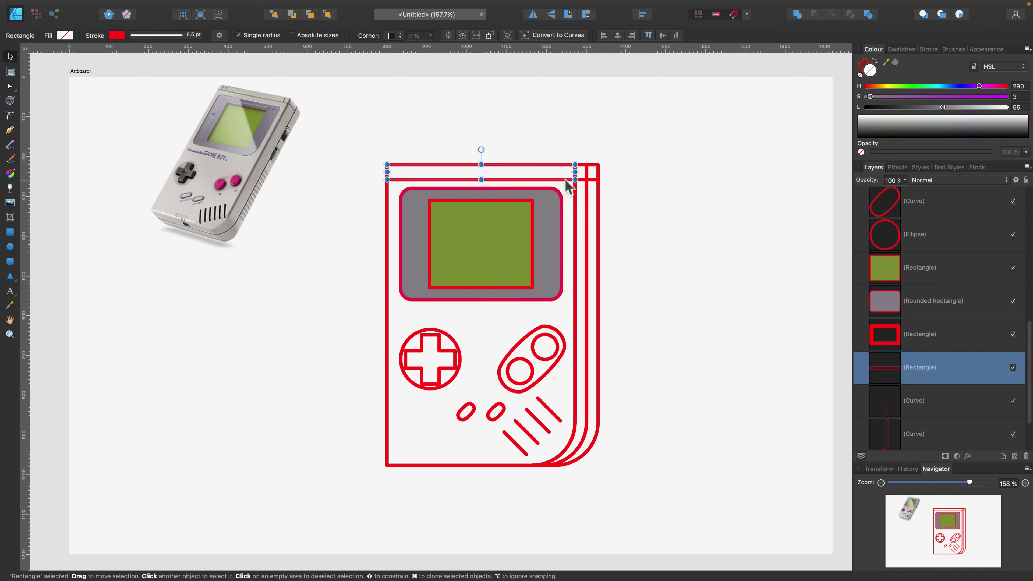
pyautogui.click(575, 256)
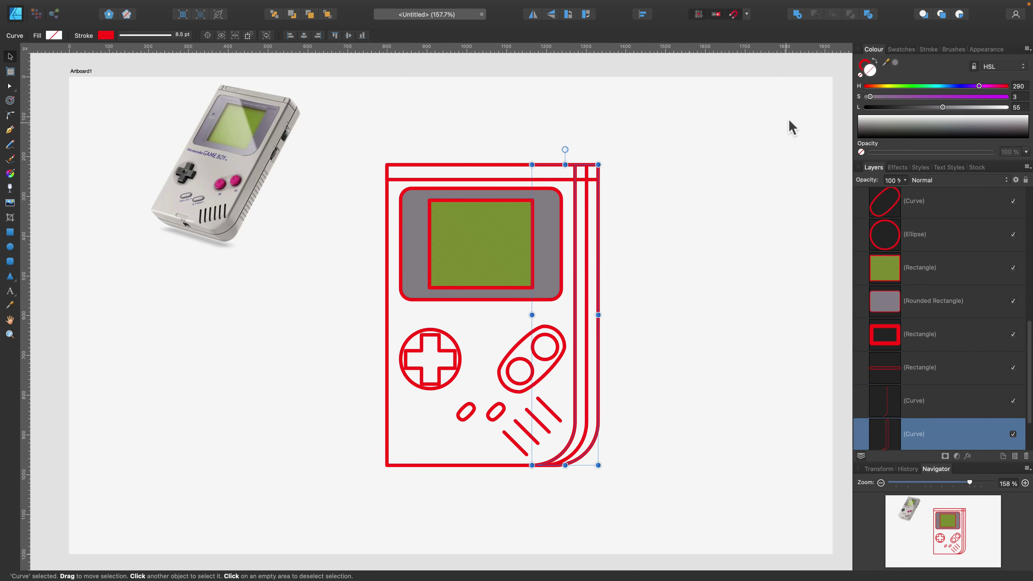
pyautogui.click(387, 419)
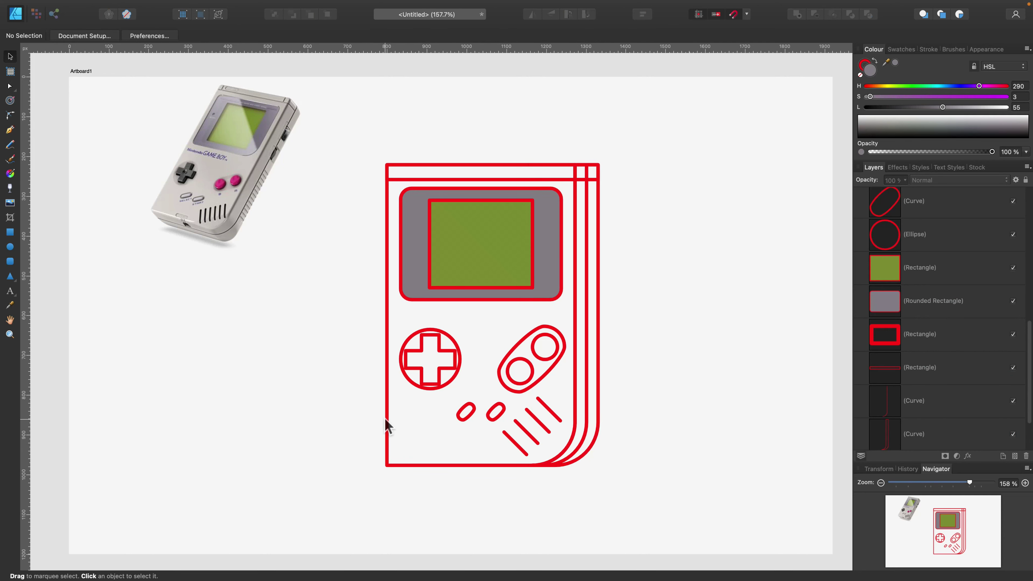
pyautogui.click(385, 418)
pyautogui.moveTo(888, 63); pyautogui.dragTo(230, 180)
pyautogui.click(895, 62)
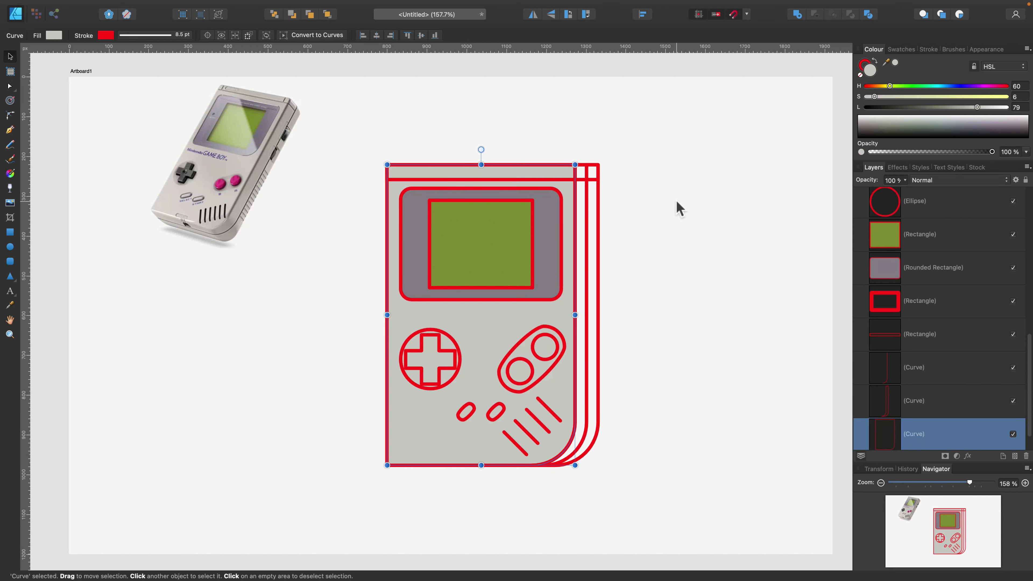
# Fill the side strip with the darker grey sampled from the side of the console in the photo.
pyautogui.scroll(1, 675, 207)
pyautogui.click(597, 212)
pyautogui.moveTo(886, 63); pyautogui.dragTo(262, 188)
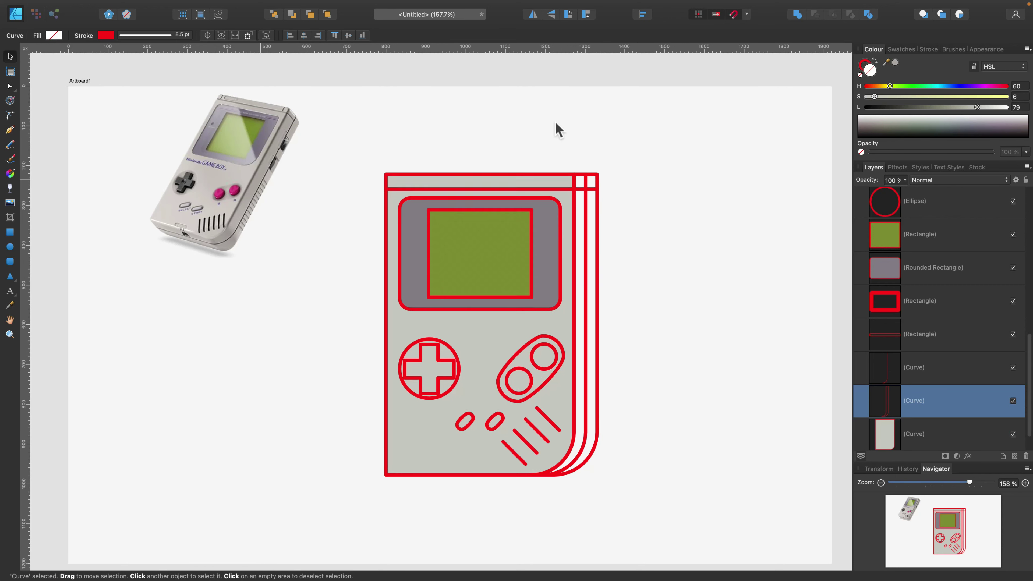
pyautogui.click(896, 63)
pyautogui.click(715, 239)
# Fill the D-pad cross with grey sampled from the photo's D-pad and darken it to 21 lightness.
pyautogui.scroll(2, 710, 245)
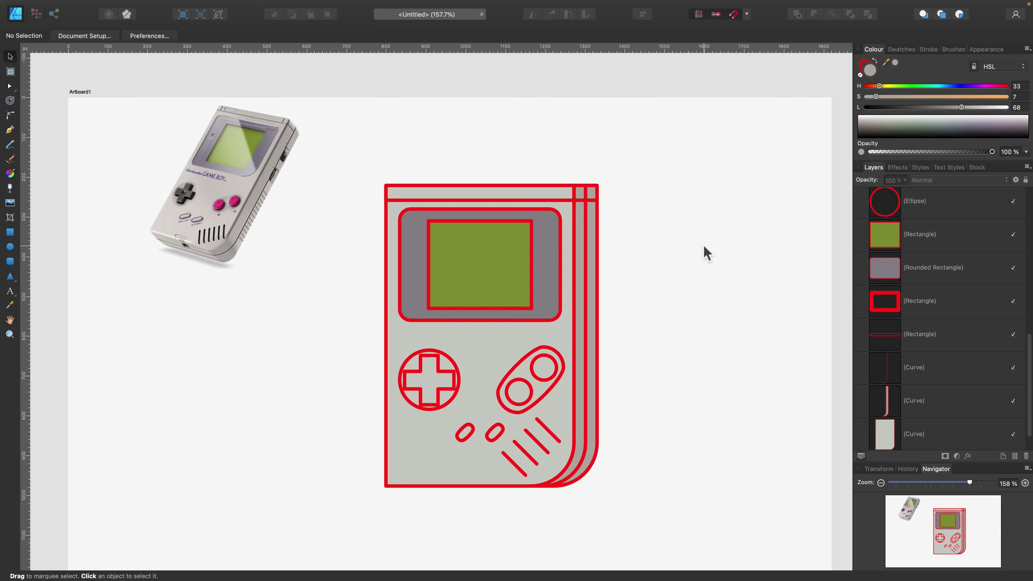
pyautogui.scroll(-2, 707, 253)
pyautogui.click(451, 375)
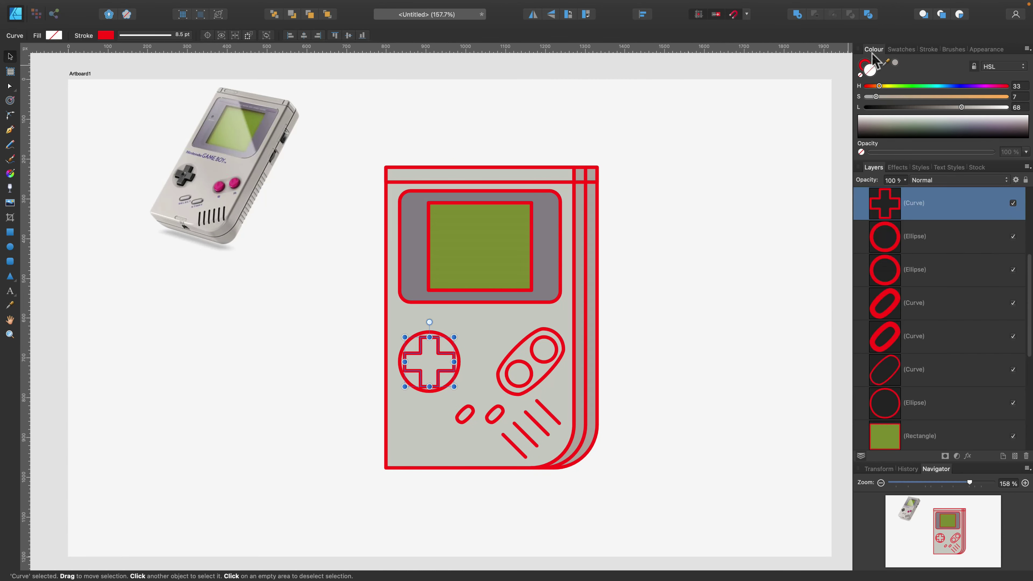
pyautogui.moveTo(889, 69); pyautogui.dragTo(189, 182)
pyautogui.click(894, 62)
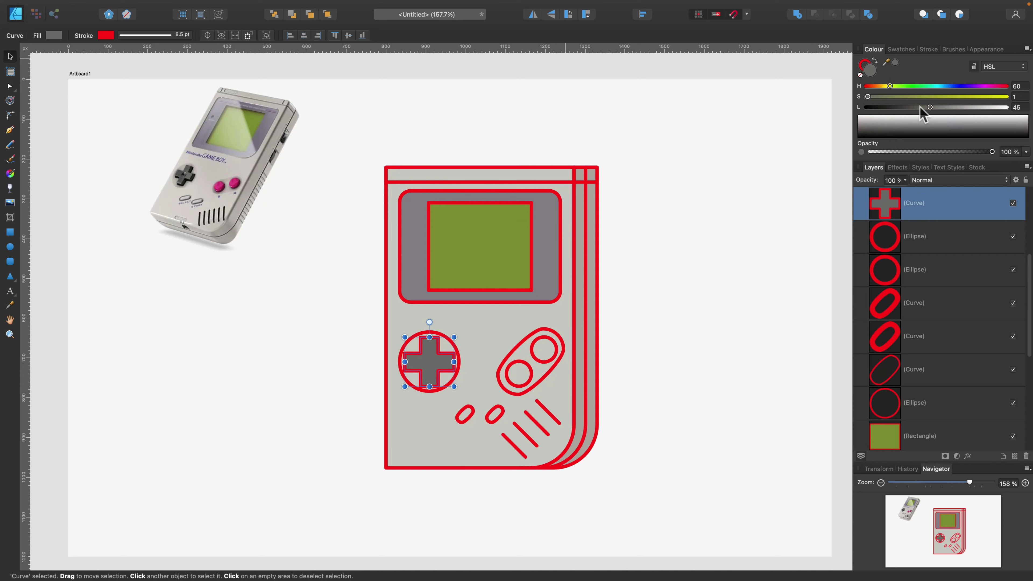
pyautogui.click(896, 107)
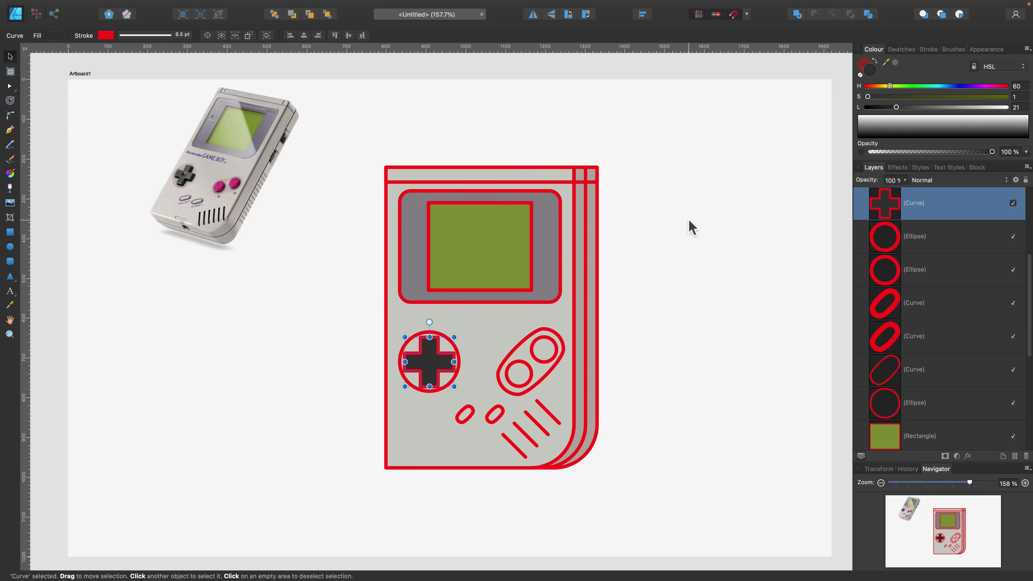
pyautogui.click(676, 341)
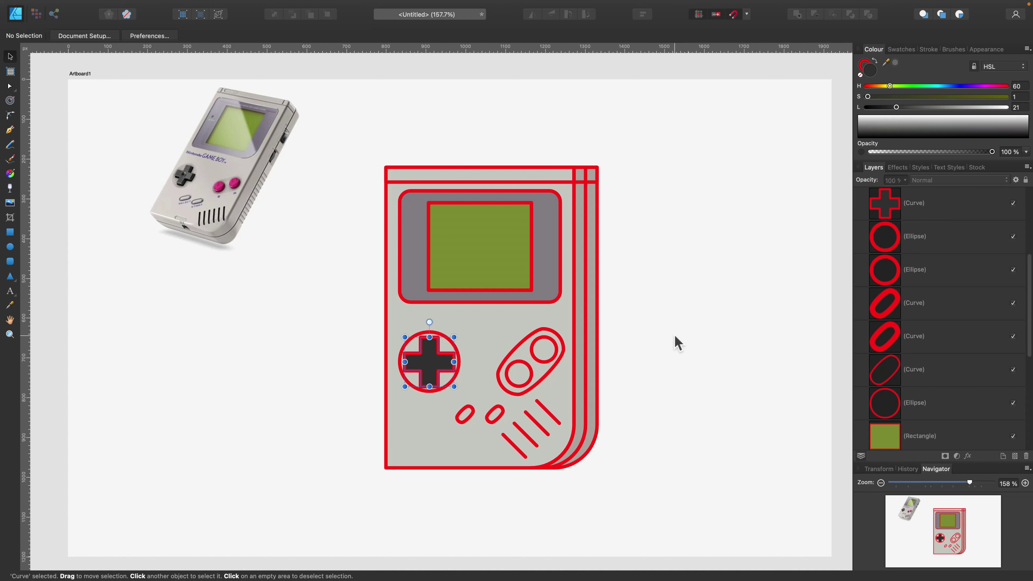
# Fill both round action buttons with the pink sampled from the photo and set its saturation to 85.
pyautogui.keyDown('shift'); pyautogui.click(537, 360); pyautogui.keyUp('shift')
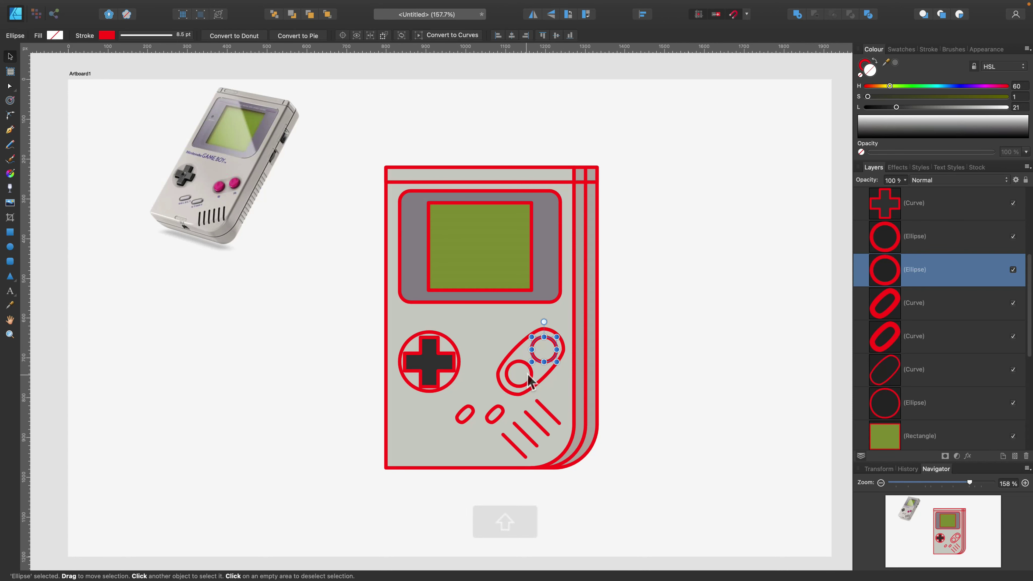
pyautogui.keyDown('shift'); pyautogui.click(527, 368); pyautogui.keyUp('shift')
pyautogui.moveTo(887, 64); pyautogui.dragTo(233, 183)
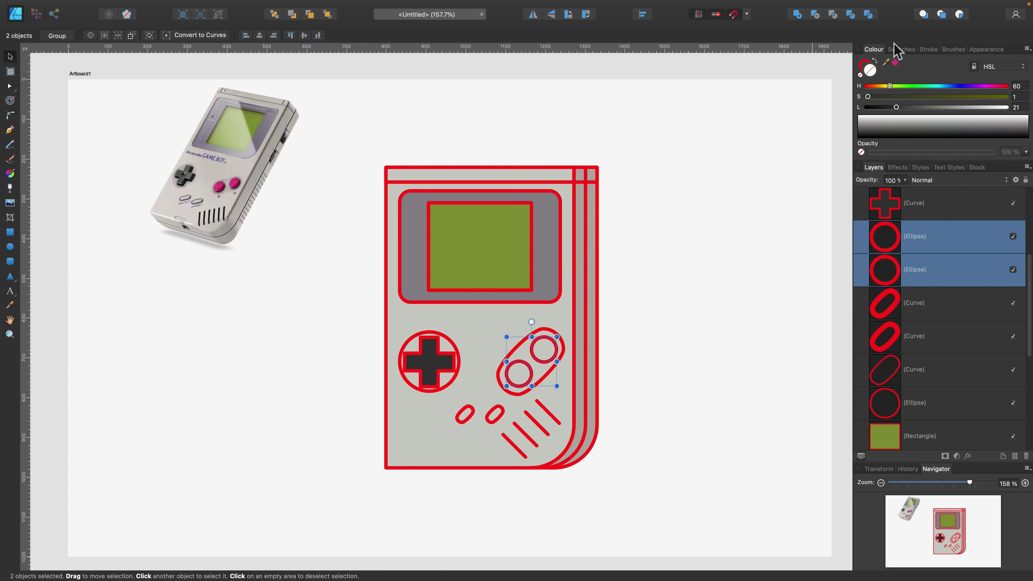
pyautogui.click(895, 64)
pyautogui.click(984, 97)
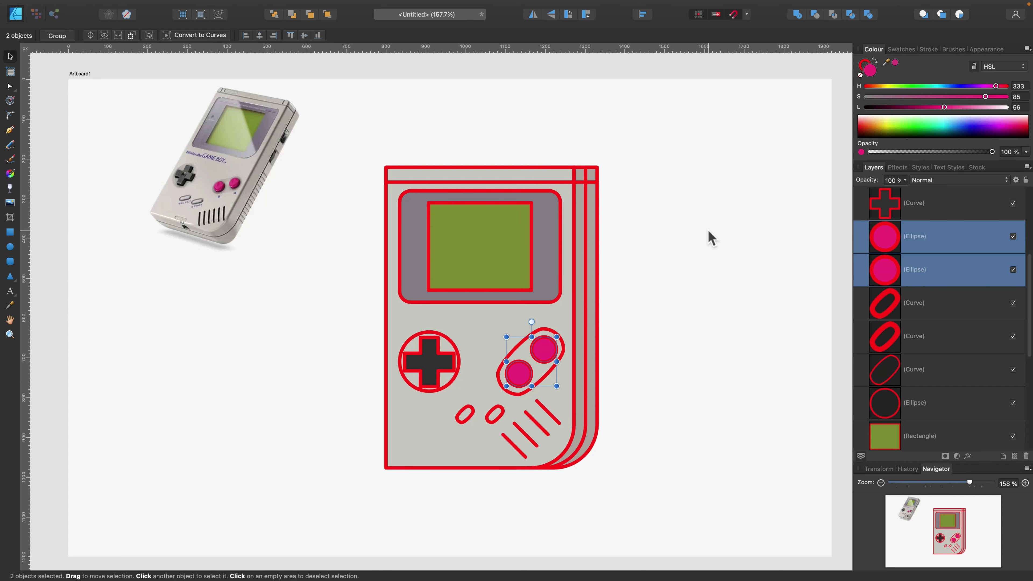
pyautogui.scroll(1, 707, 235)
pyautogui.click(684, 272)
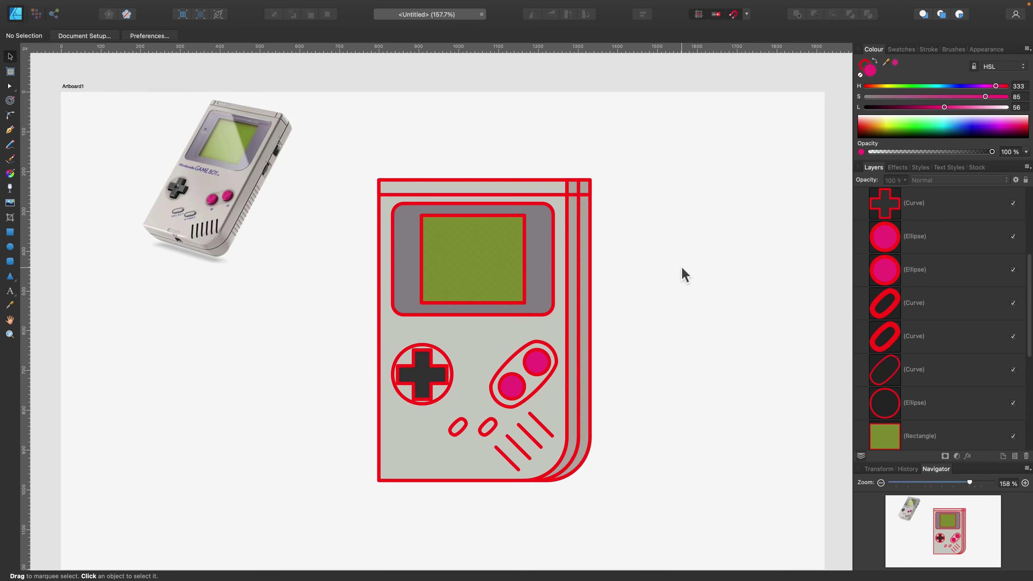
# Recolour the strokes of all the drawing's shapes with the body's light grey, darkened to 33 lightness.
pyautogui.scroll(1, 685, 272)
pyautogui.hscroll(1, 685, 273)
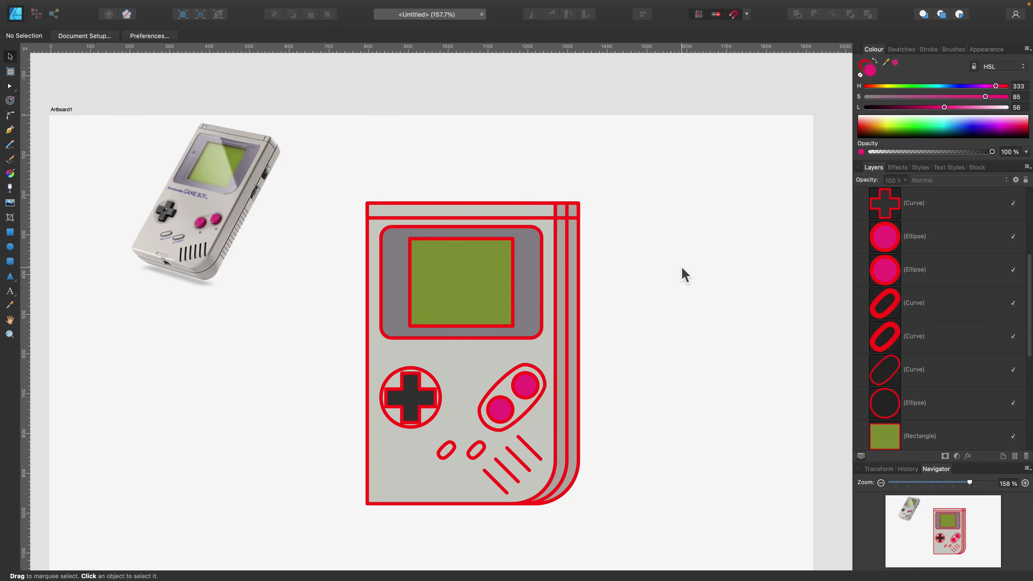
pyautogui.moveTo(334, 175); pyautogui.dragTo(634, 521)
pyautogui.scroll(-1, 650, 366)
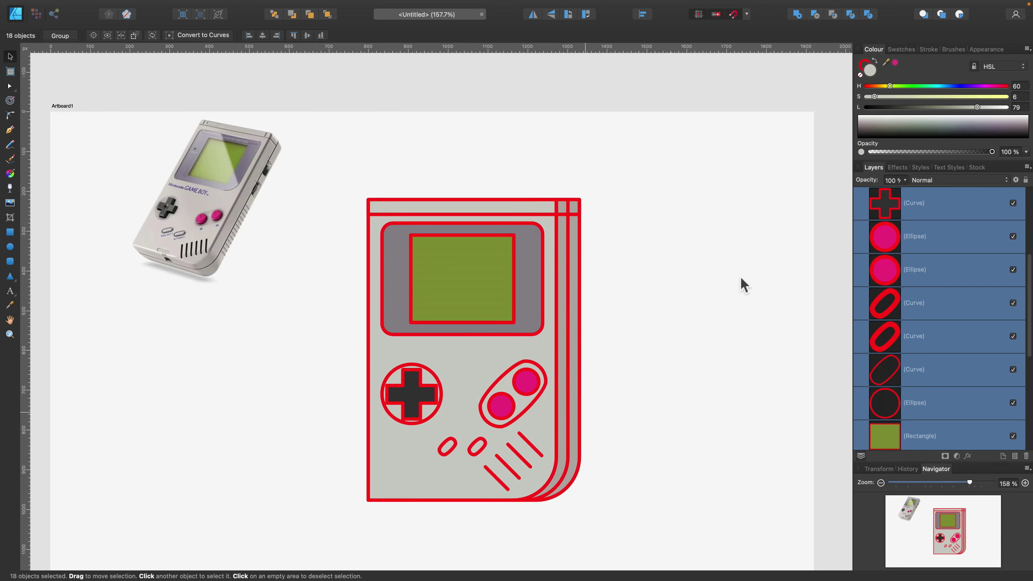
pyautogui.click(864, 64)
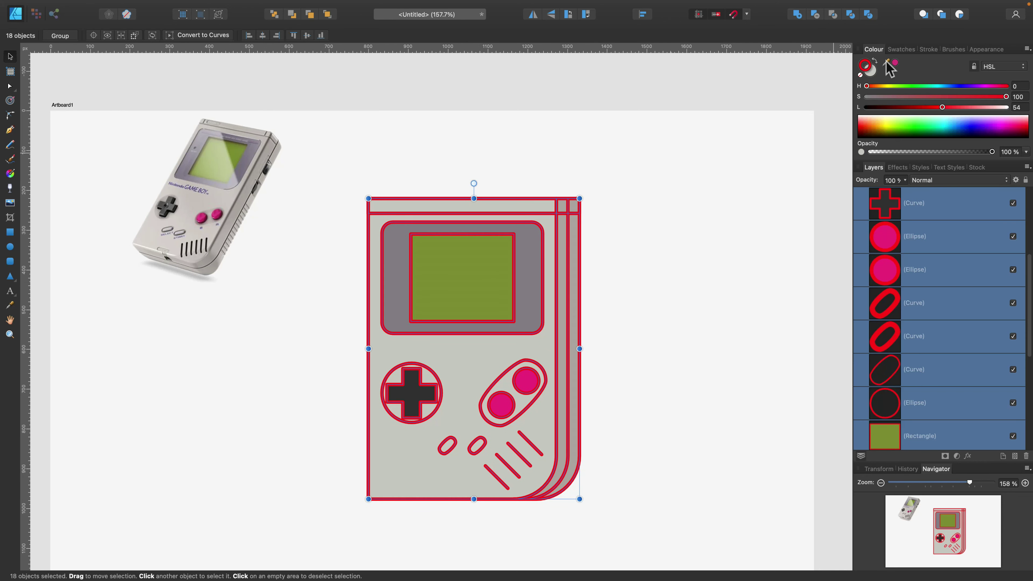
pyautogui.moveTo(887, 64); pyautogui.dragTo(485, 358)
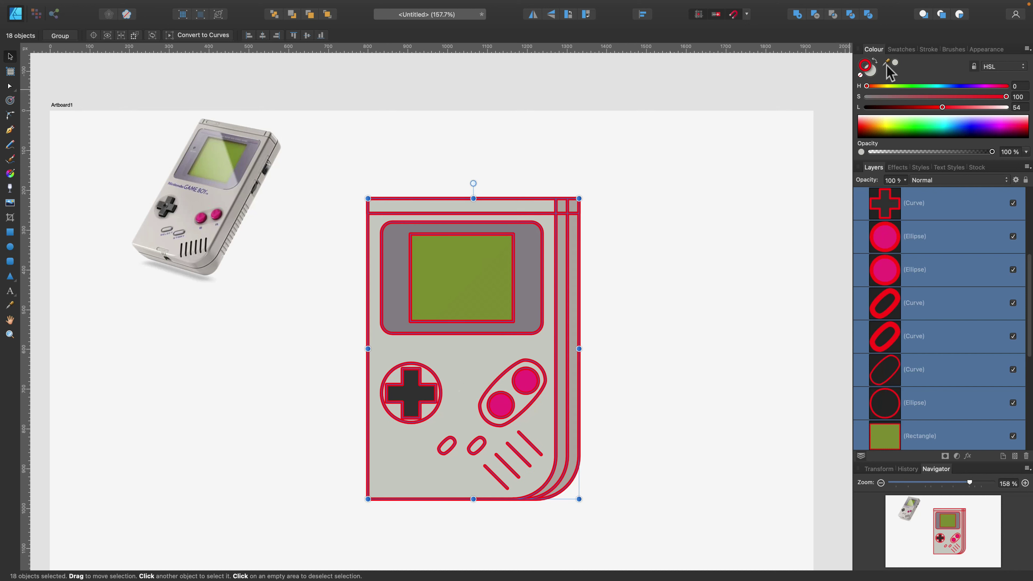
pyautogui.click(894, 64)
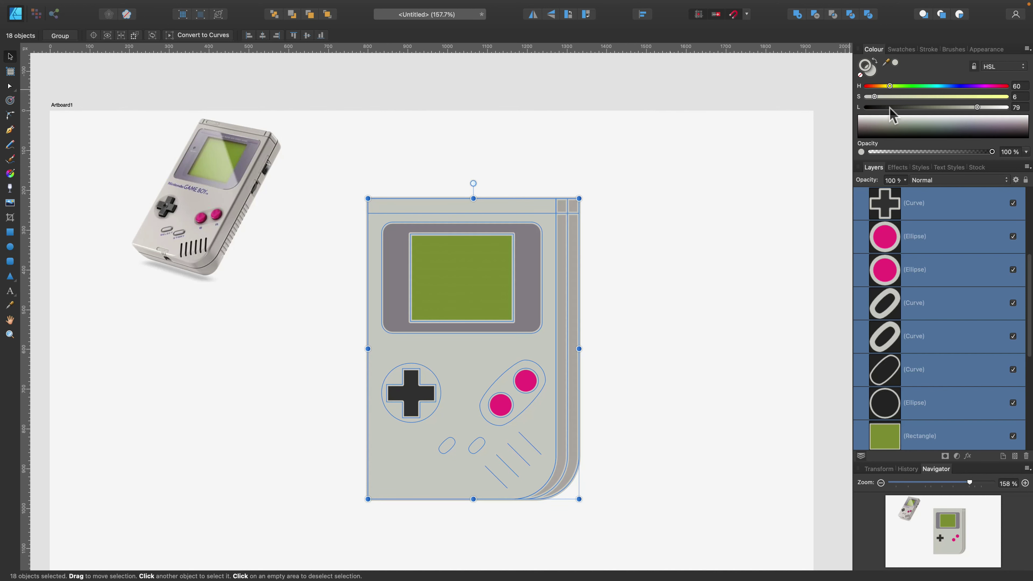
pyautogui.moveTo(889, 108); pyautogui.dragTo(913, 107)
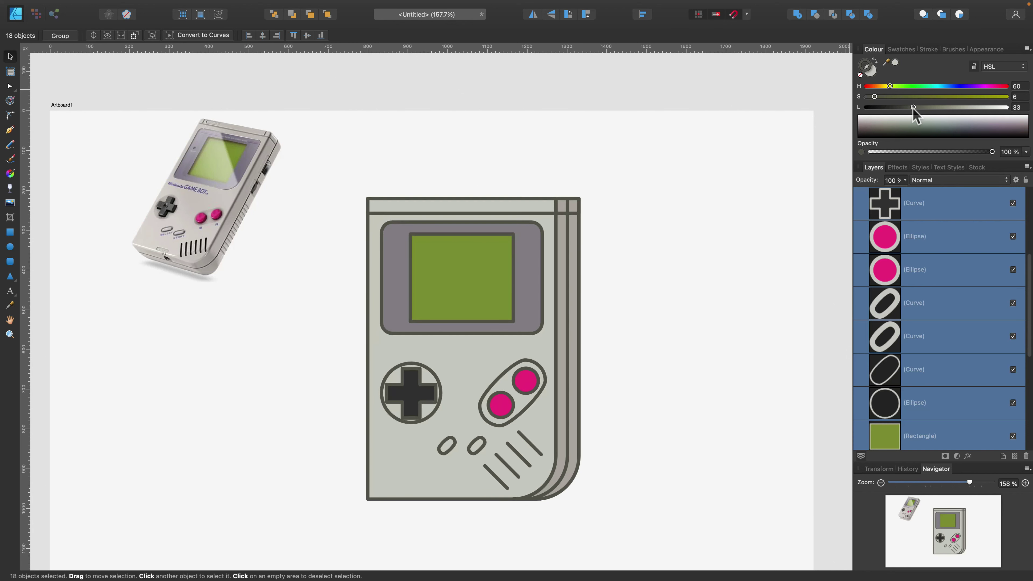
# Try adjusting the stroke width of all the drawing's shapes and leave it at 8.5 pt.
pyautogui.click(928, 49)
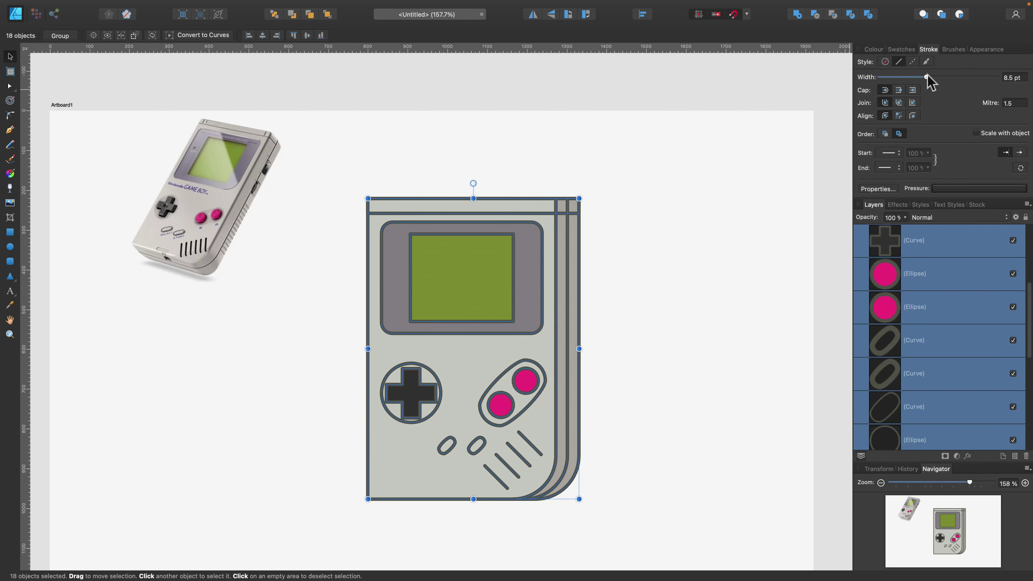
pyautogui.moveTo(927, 77)
pyautogui.mouseDown()
pyautogui.moveTo(937, 77)
pyautogui.moveTo(913, 77)
pyautogui.moveTo(927, 76)
pyautogui.mouseUp()
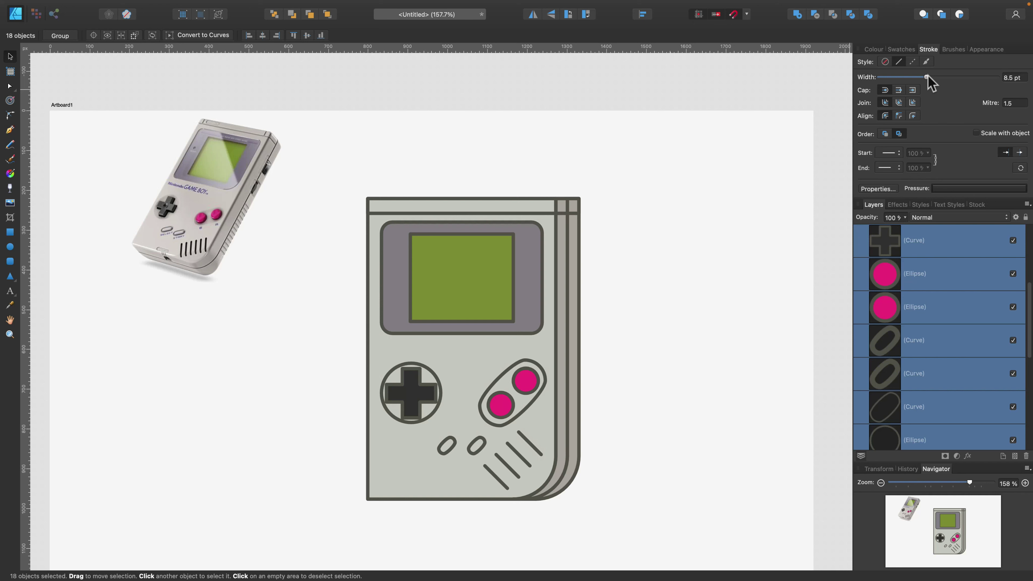
pyautogui.click(878, 49)
pyautogui.click(728, 173)
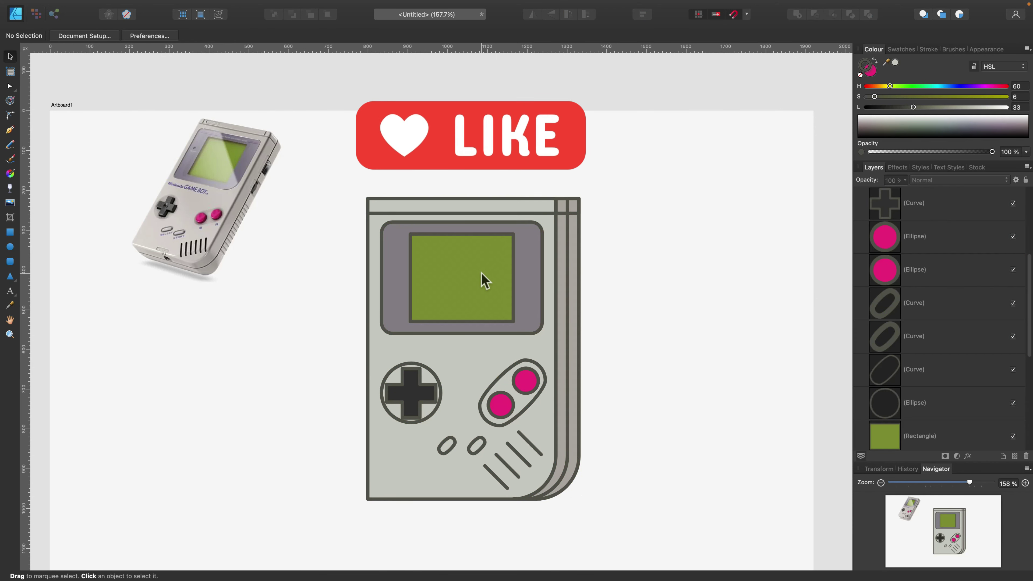
# Duplicate the green screen rectangle and shrink the copy from its upper-left corner so it sits slightly inset.
pyautogui.click(565, 210)
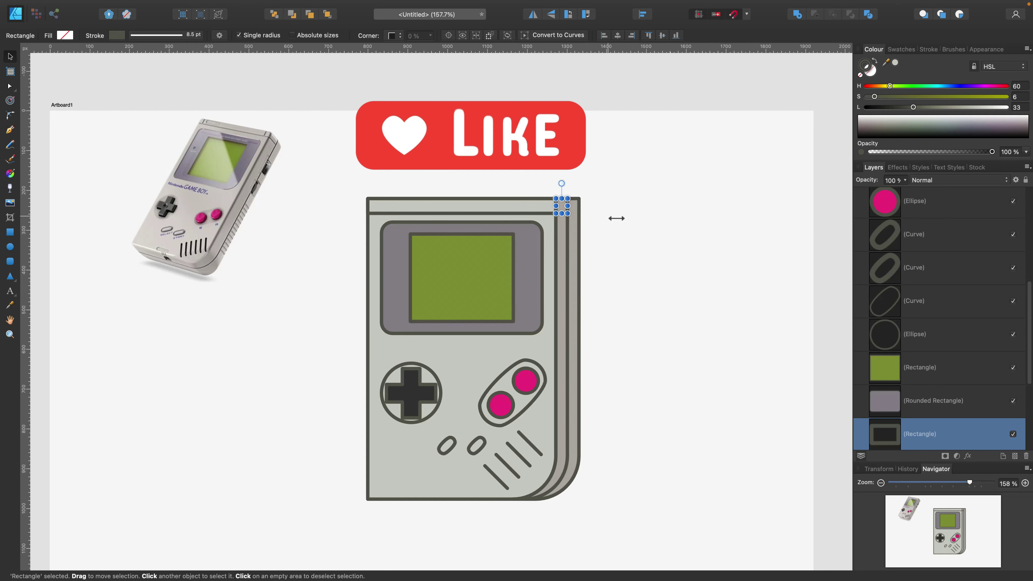
pyautogui.click(616, 230)
pyautogui.click(494, 300)
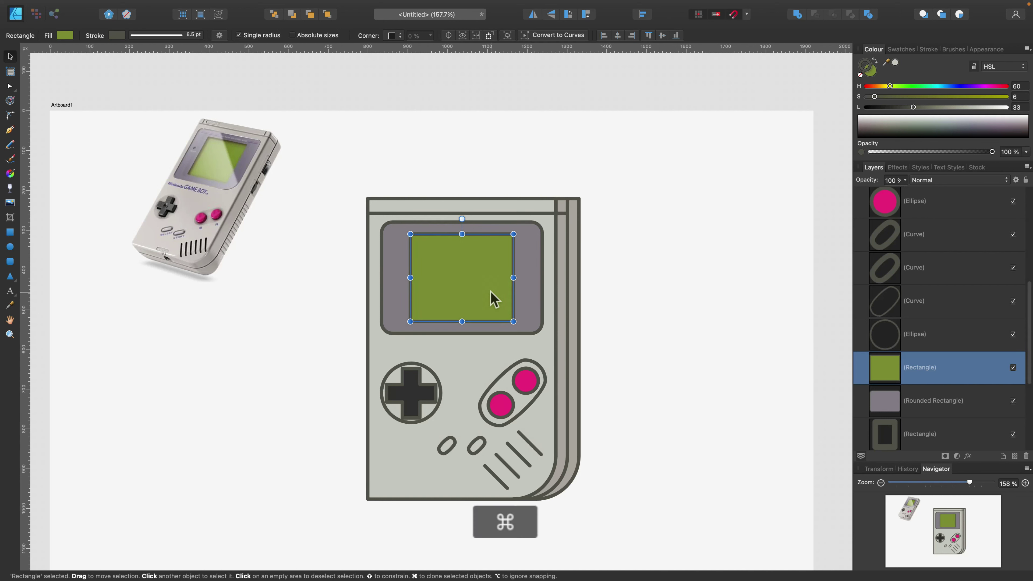
pyautogui.rightClick(980, 370)
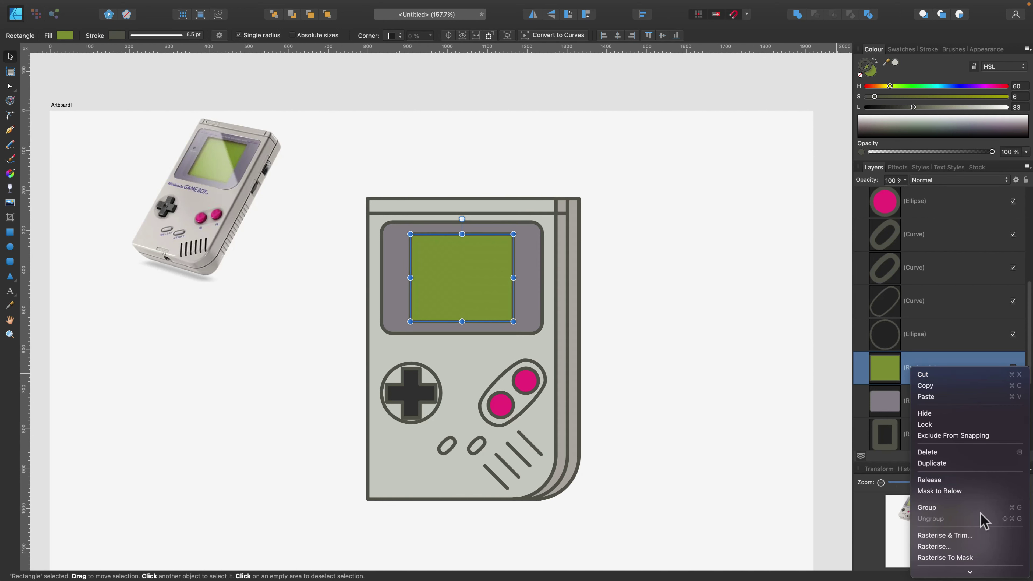
pyautogui.click(980, 463)
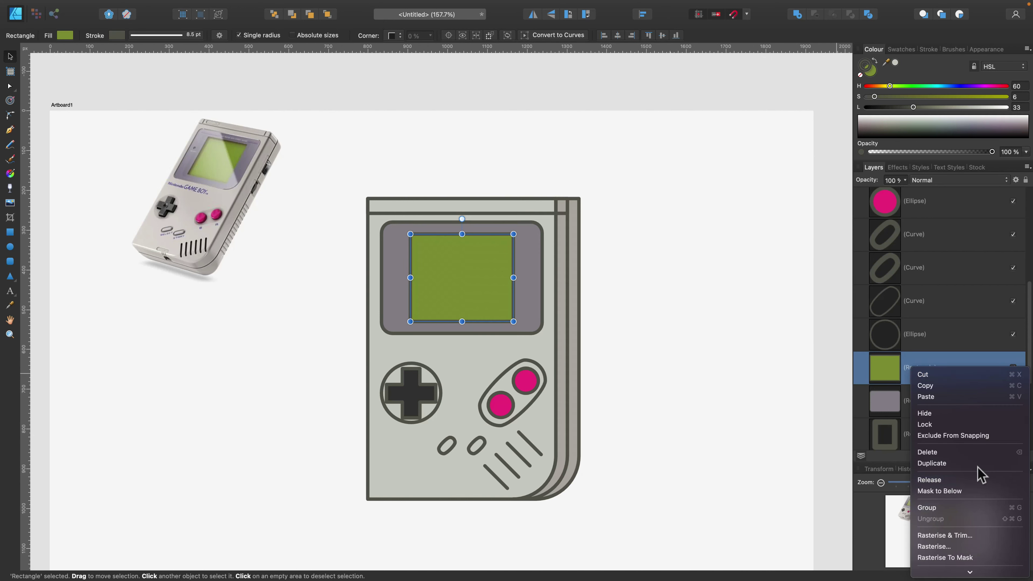
pyautogui.moveTo(411, 235); pyautogui.dragTo(421, 241)
# Align the stroke of the darker green screen rectangle behind the copy to the outside.
pyautogui.click(414, 238)
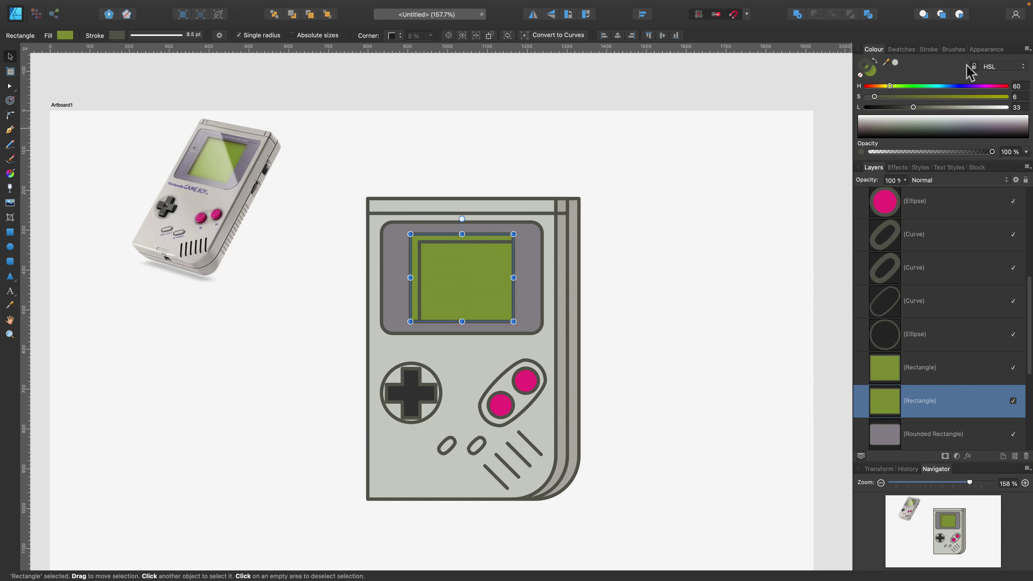
pyautogui.click(929, 49)
pyautogui.click(912, 115)
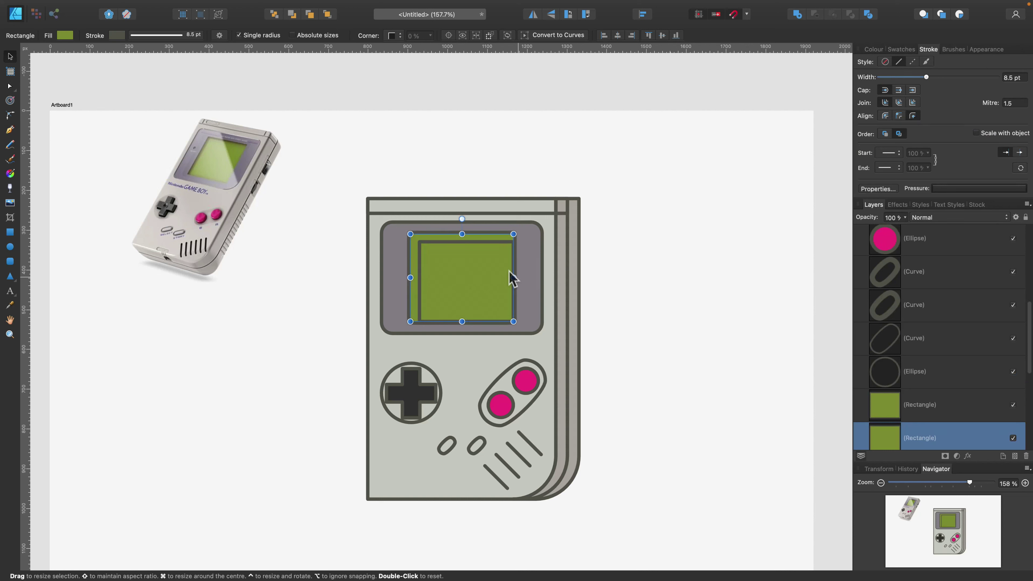
# Remove the inset screen rectangle's stroke, brighten its fill to saturation 60 and lightness 48, and extend its upper-left corner slightly outward.
pyautogui.click(504, 272)
pyautogui.click(872, 49)
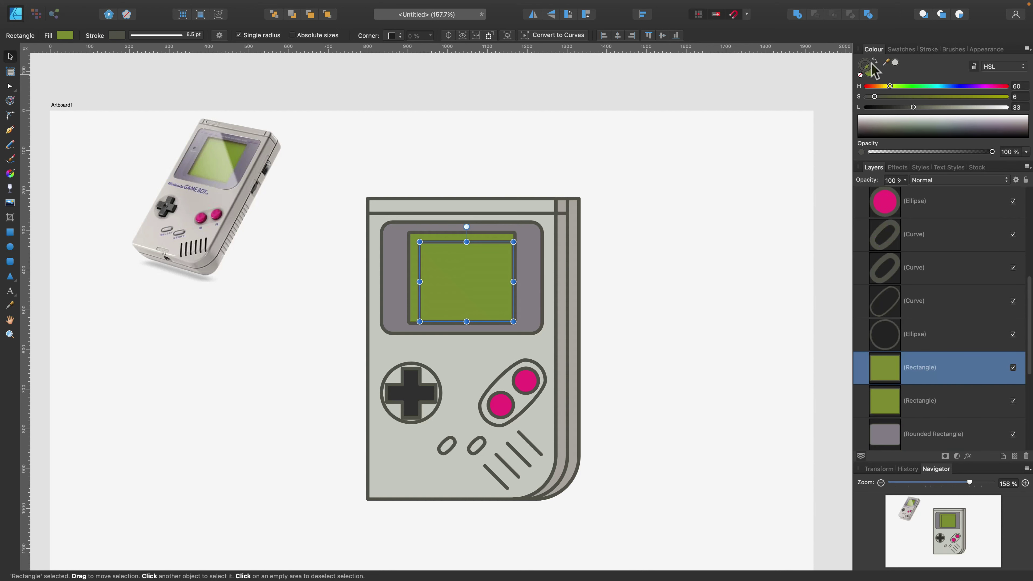
pyautogui.click(860, 75)
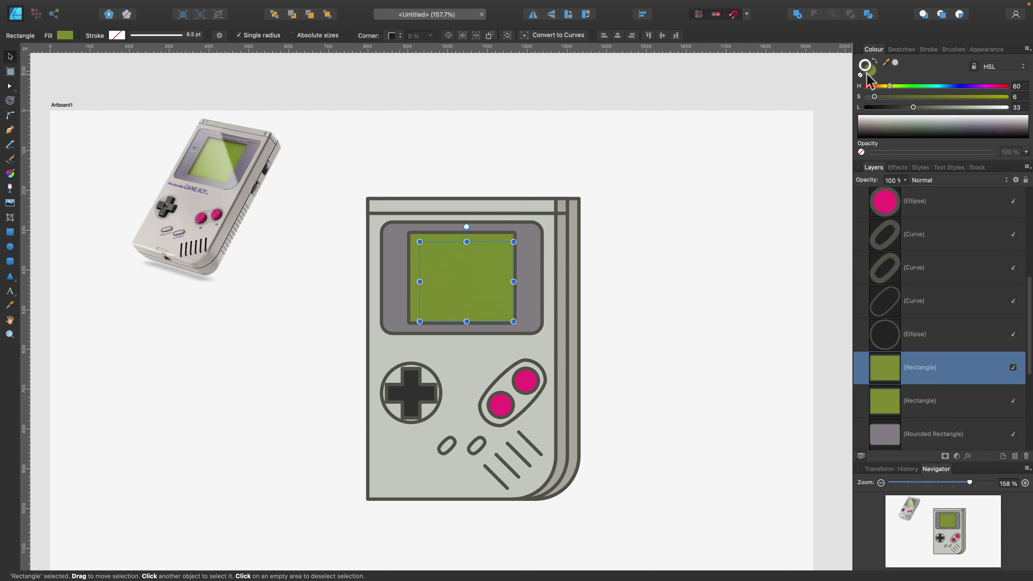
pyautogui.click(950, 97)
pyautogui.click(933, 107)
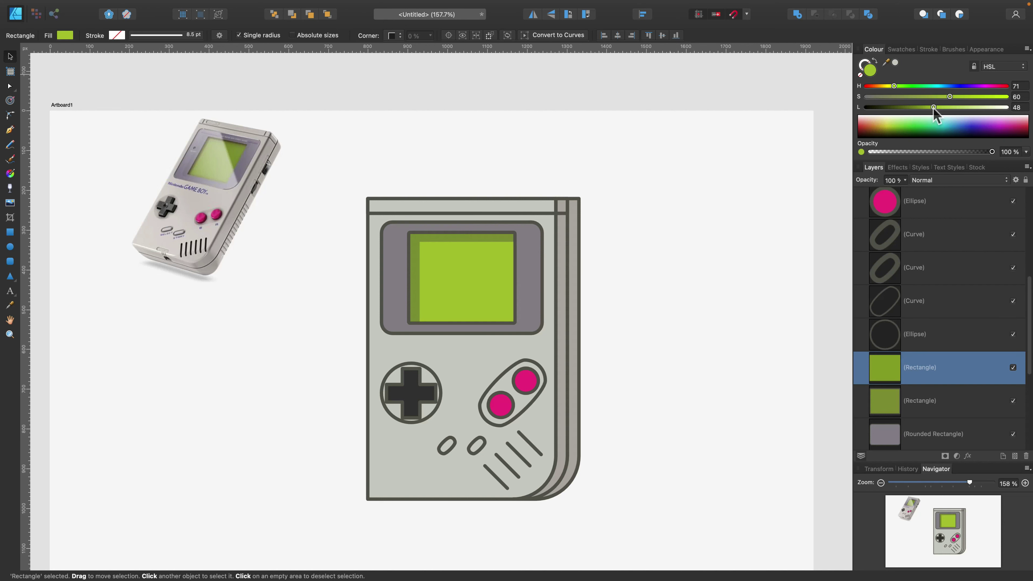
pyautogui.press('super+equal')
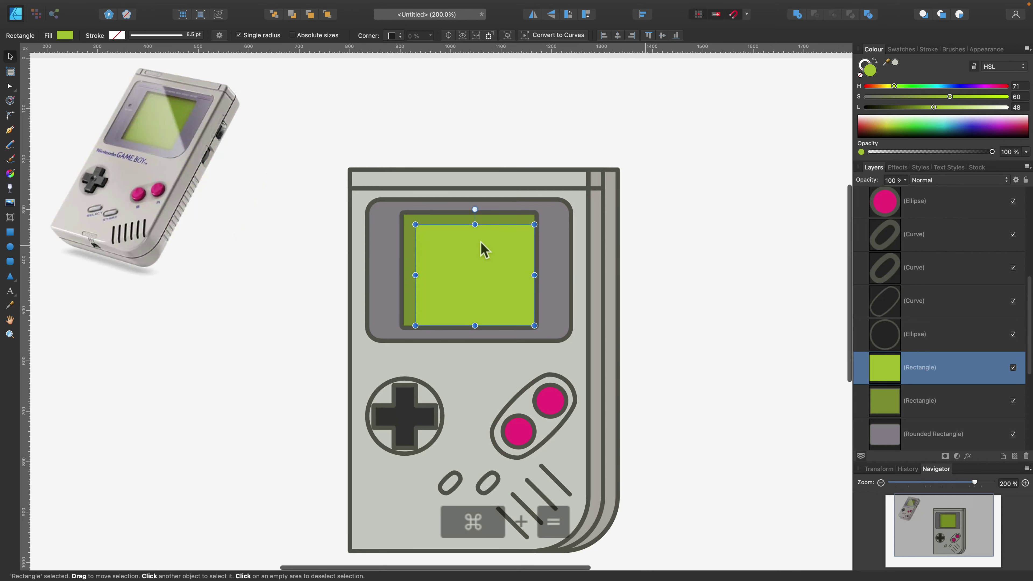
pyautogui.moveTo(415, 224); pyautogui.dragTo(411, 223)
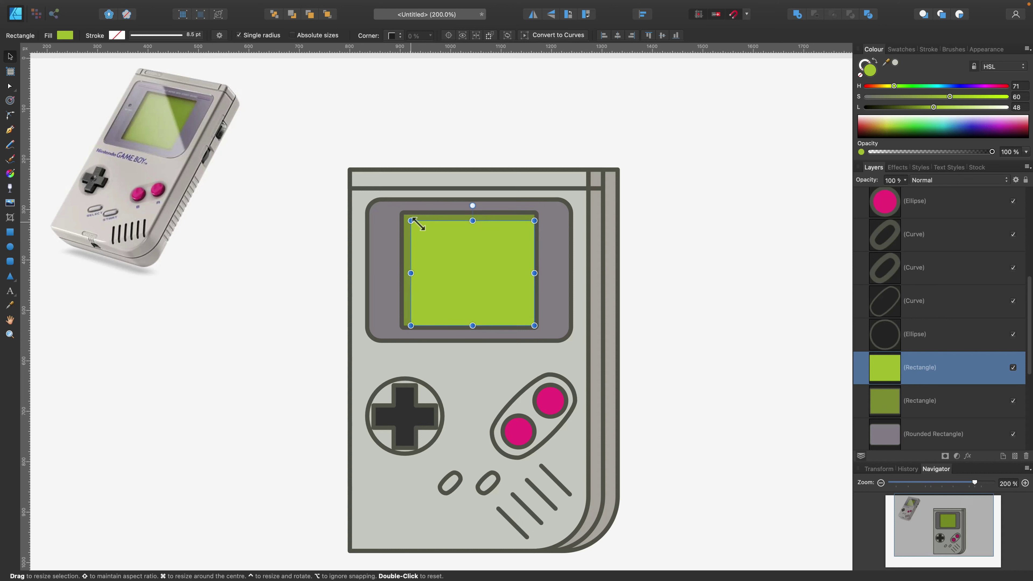
# Set the screen bezel's fill to saturation 8 and lightness 46 for a deeper purple.
pyautogui.click(548, 227)
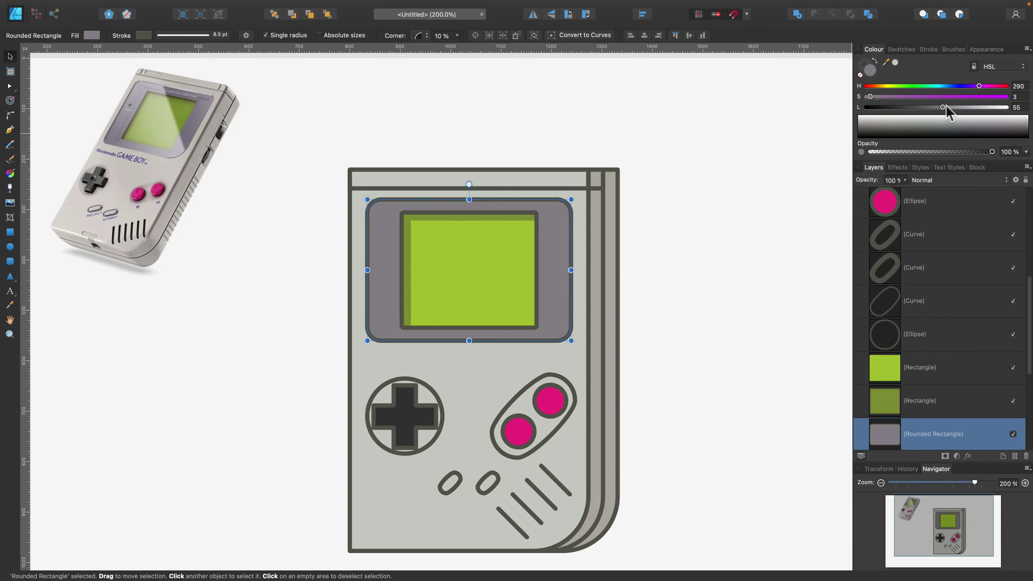
pyautogui.click(877, 96)
pyautogui.click(938, 107)
pyautogui.moveTo(938, 108); pyautogui.dragTo(930, 107)
pyautogui.click(707, 244)
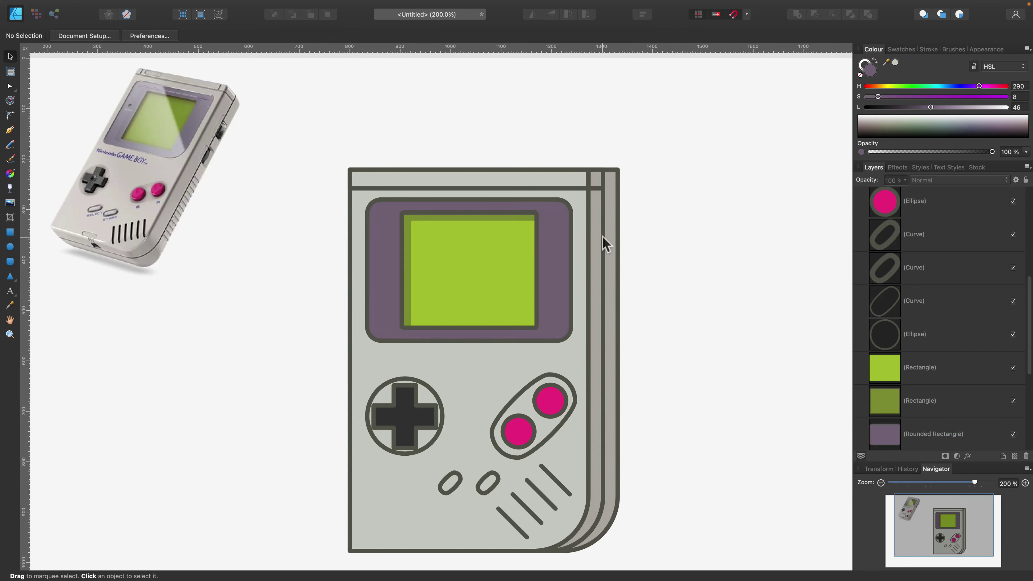
# Draw a small power-light circle on the bezel left of the screen, filled with the outlines' sampled dark grey.
pyautogui.click(10, 247)
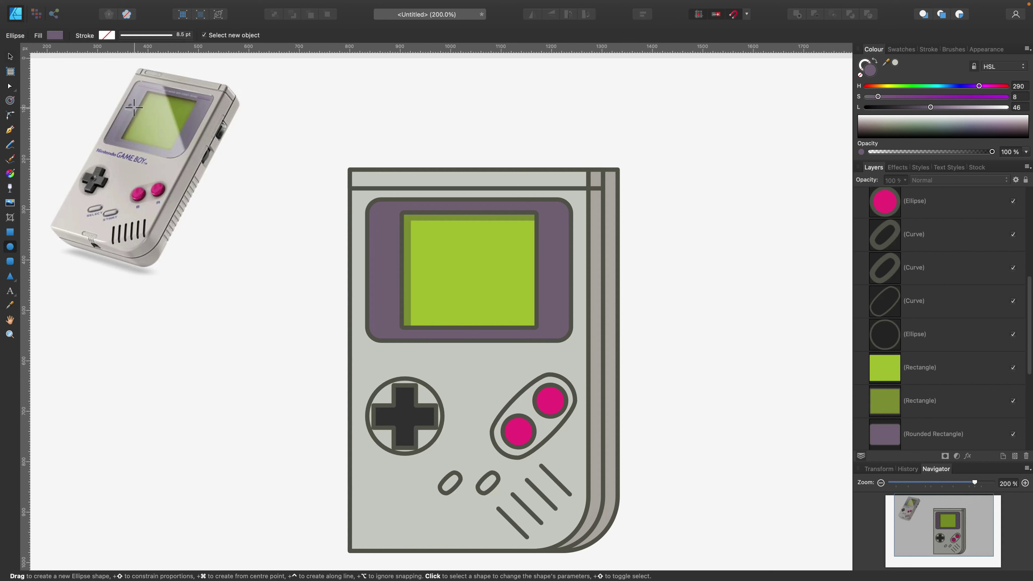
pyautogui.moveTo(375, 237); pyautogui.dragTo(390, 250)
pyautogui.moveTo(890, 69); pyautogui.dragTo(372, 207)
pyautogui.click(896, 63)
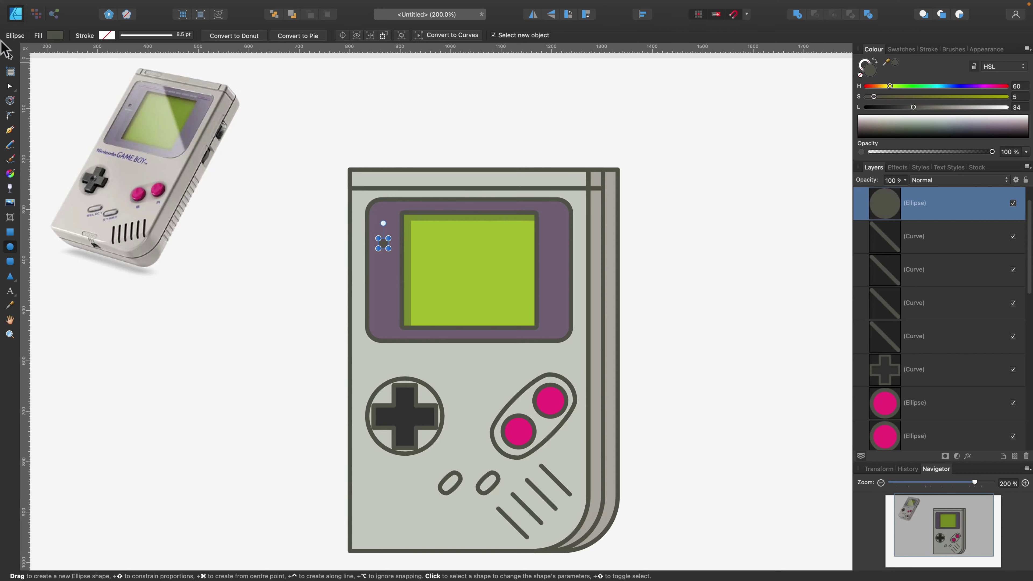
pyautogui.press('v')
pyautogui.click(267, 272)
pyautogui.click(381, 244)
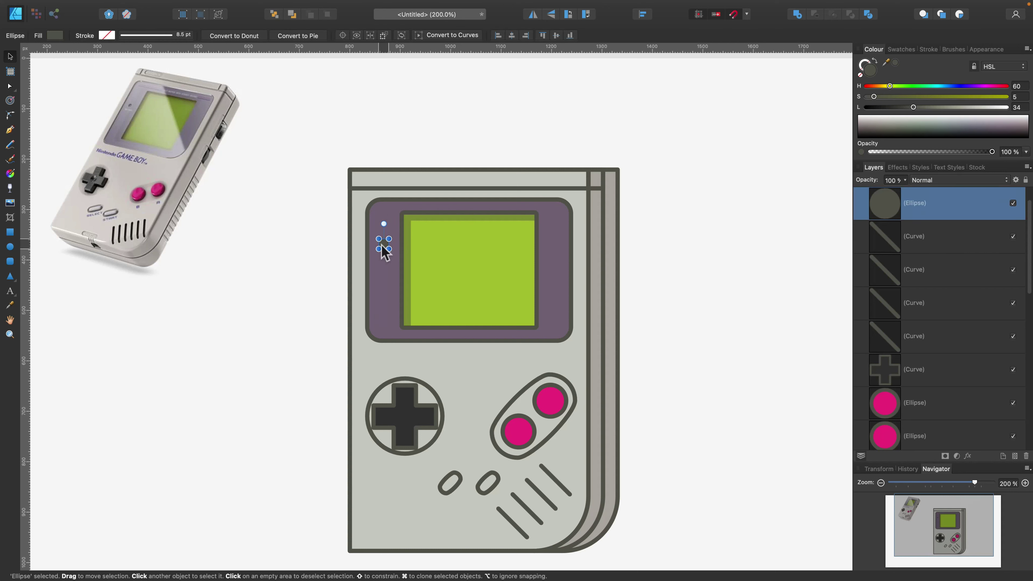
pyautogui.click(686, 263)
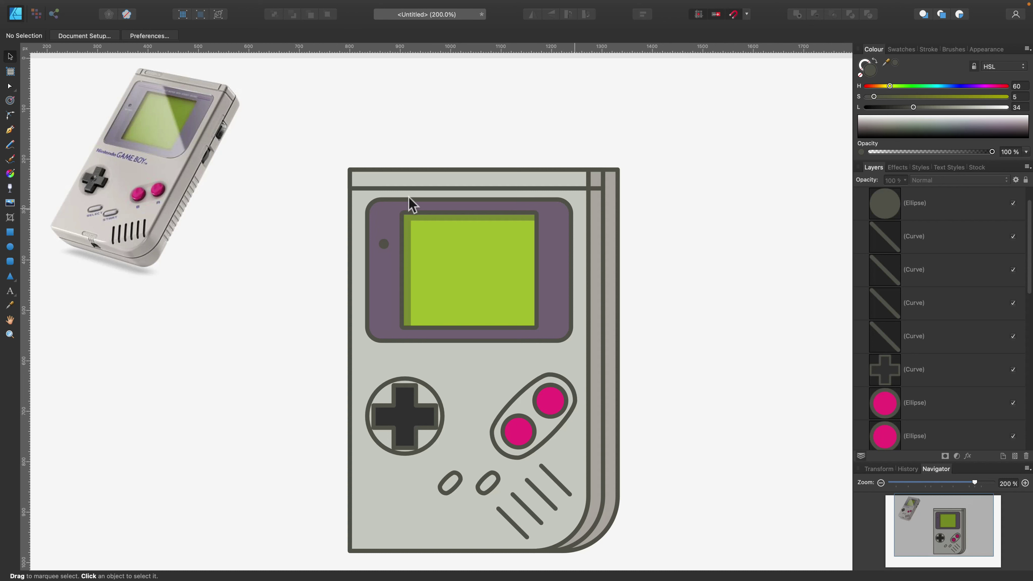
# Draw a short vertical line across the body's top strip above the bezel's left edge, stroked in the sampled outline grey.
pyautogui.click(11, 130)
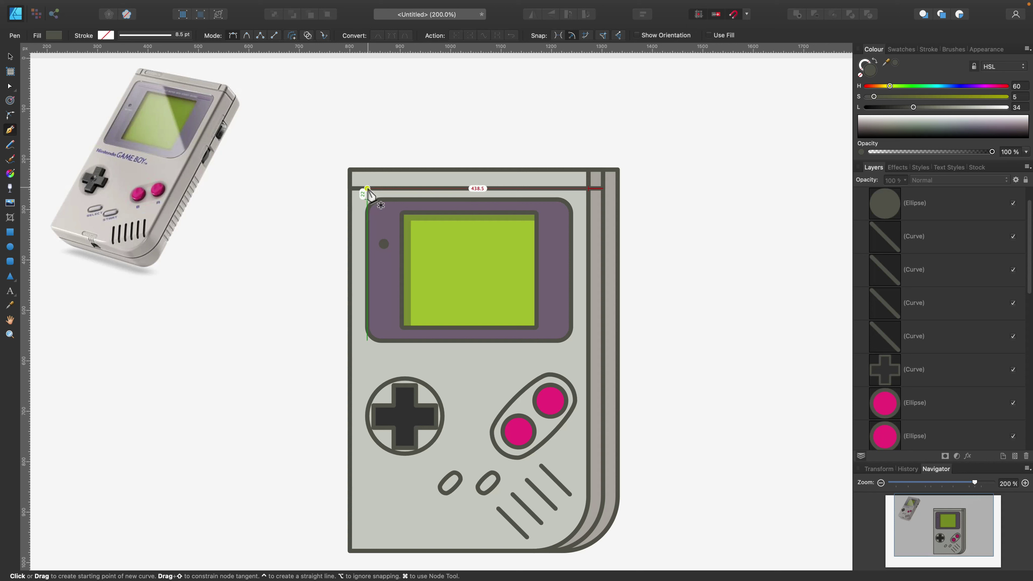
pyautogui.moveTo(367, 189); pyautogui.dragTo(367, 170)
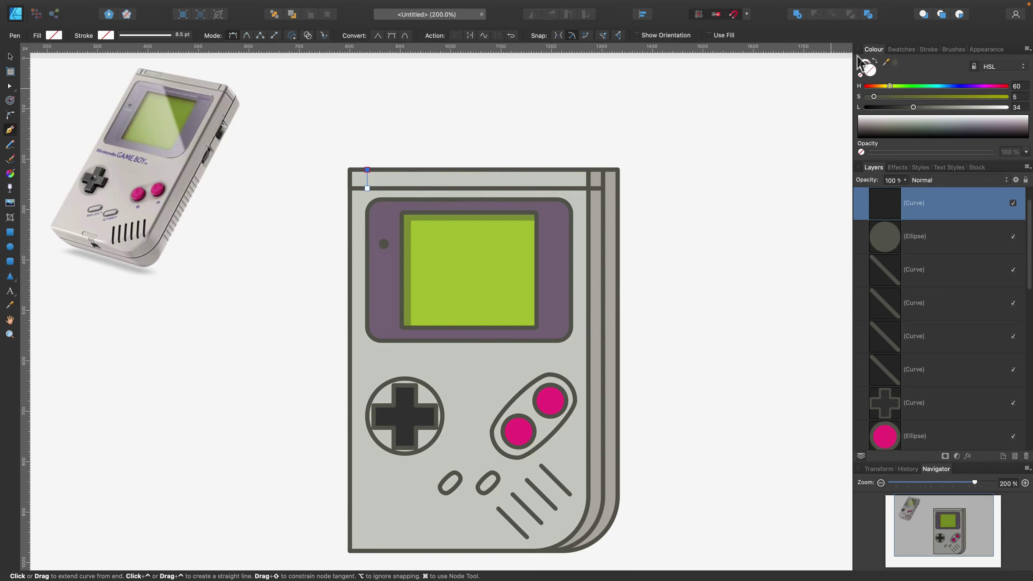
pyautogui.click(896, 62)
pyautogui.click(10, 57)
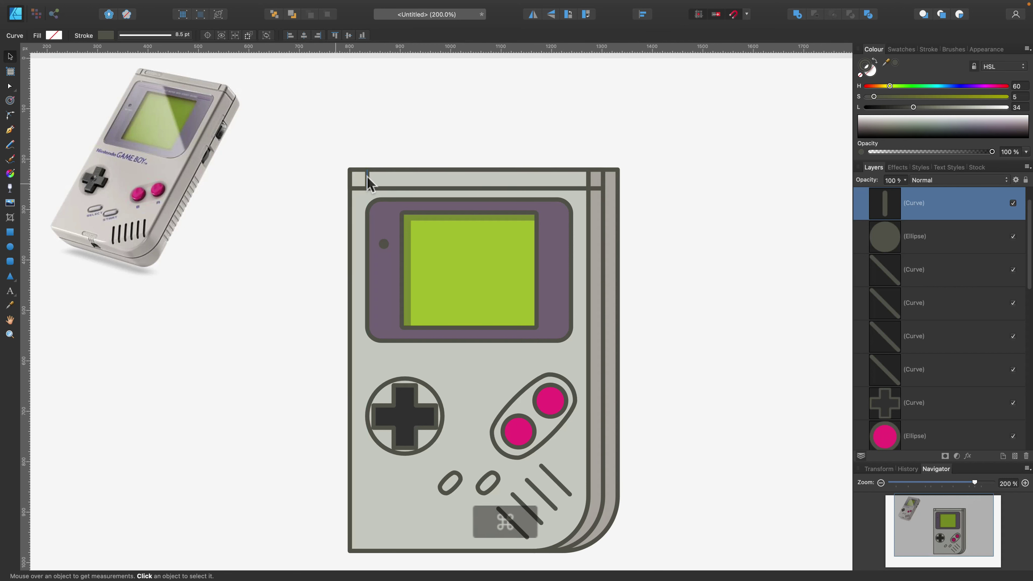
# Duplicate the short vertical line to the right end of the top strip, above the bezel's right edge.
pyautogui.moveTo(367, 178); pyautogui.dragTo(599, 181)
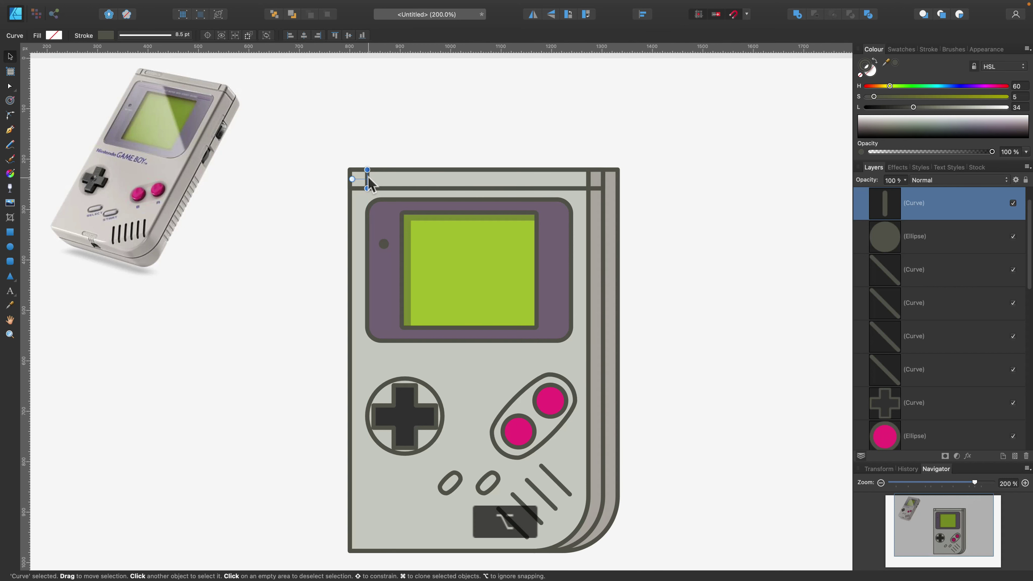
pyautogui.moveTo(368, 178)
pyautogui.mouseDown()
pyautogui.moveTo(577, 184)
pyautogui.moveTo(554, 184)
pyautogui.moveTo(567, 179)
pyautogui.mouseUp()
pyautogui.click(567, 210)
pyautogui.click(683, 232)
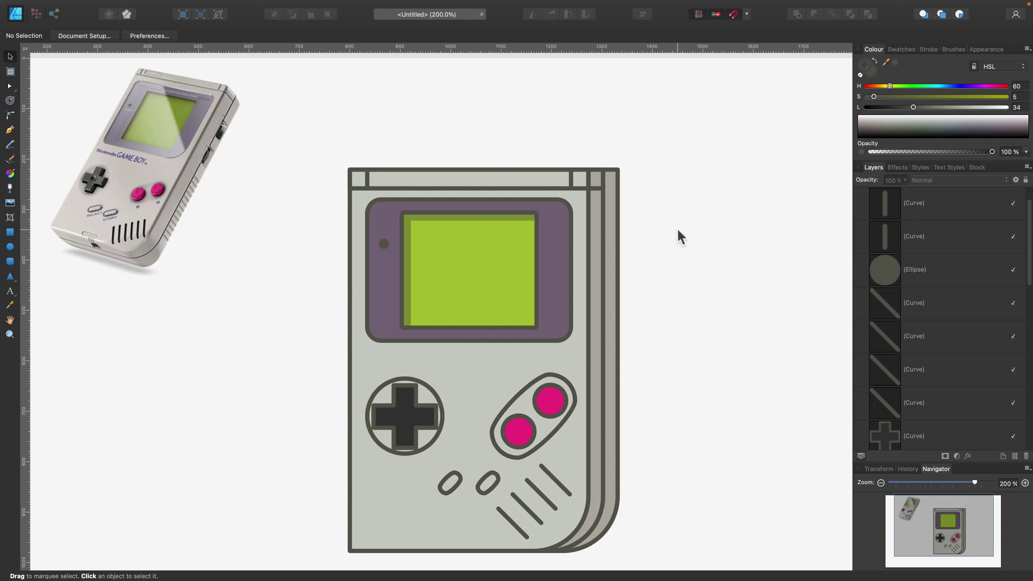
# Fill the front body with the warm light grey sampled from the photo and raise its lightness to 82.
pyautogui.scroll(-5, 677, 227)
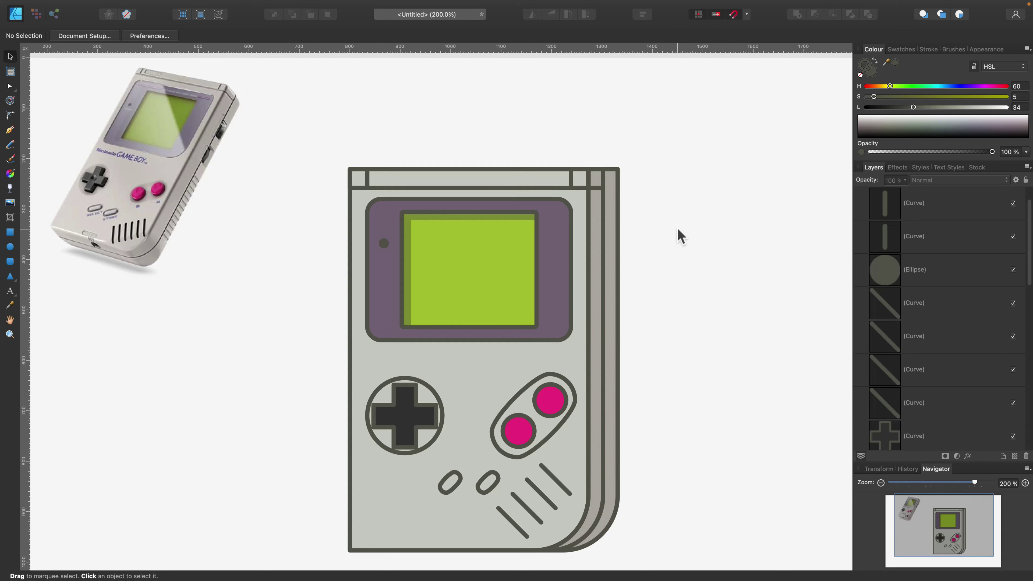
pyautogui.scroll(3, 677, 227)
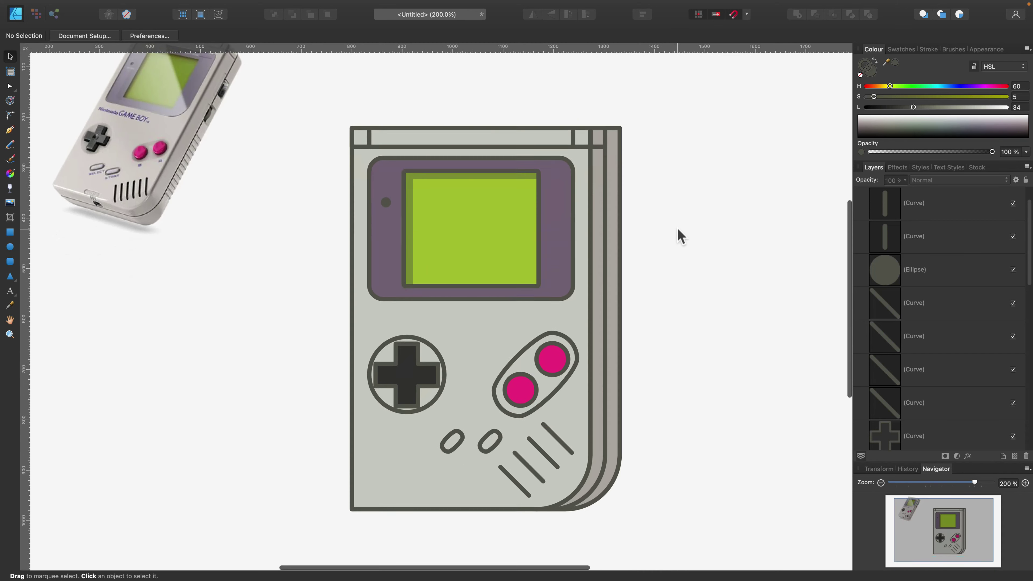
pyautogui.click(505, 316)
pyautogui.moveTo(886, 64); pyautogui.dragTo(138, 131)
pyautogui.click(893, 64)
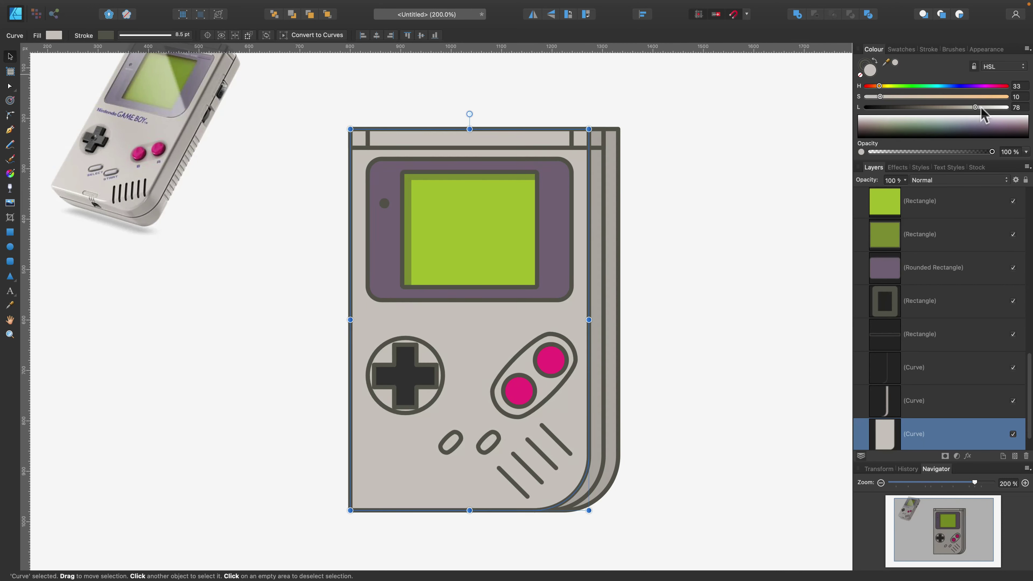
pyautogui.moveTo(980, 109); pyautogui.dragTo(981, 110)
pyautogui.click(695, 181)
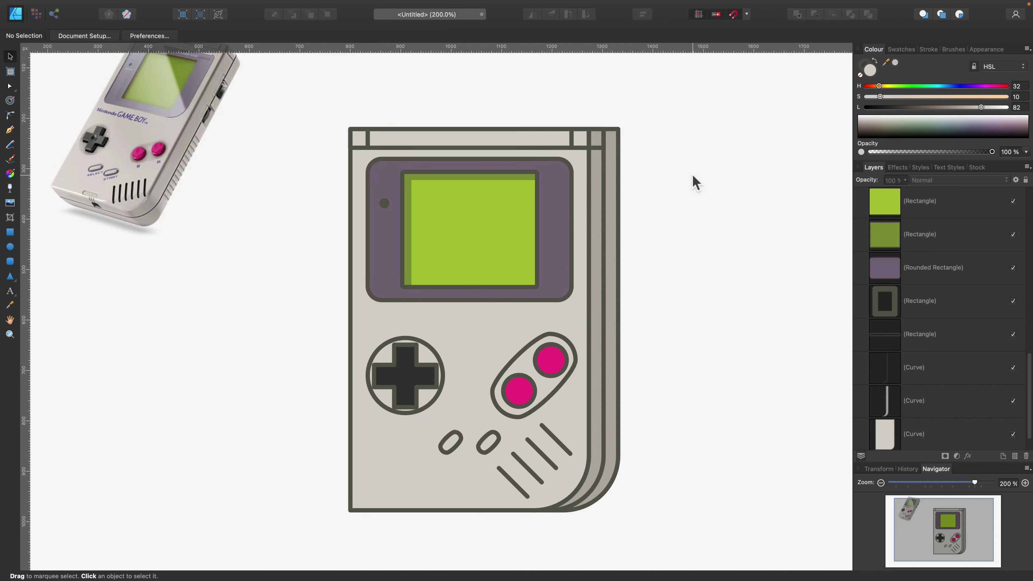
# Fill the console's side shape with the warm grey sampled from the front body and darken it to 63 lightness.
pyautogui.click(617, 169)
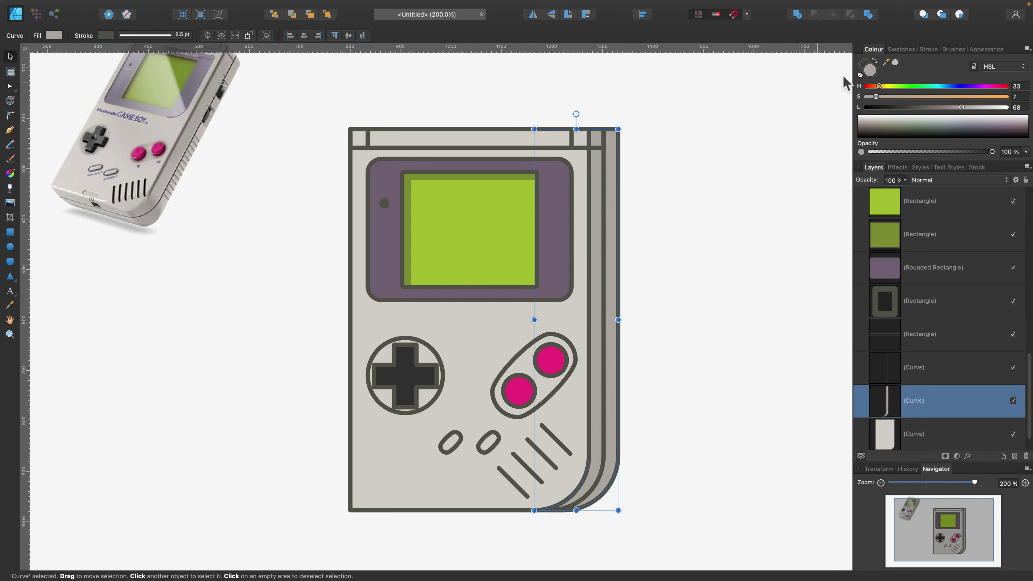
pyautogui.moveTo(886, 62); pyautogui.dragTo(439, 348)
pyautogui.click(896, 63)
pyautogui.moveTo(980, 107); pyautogui.dragTo(949, 107)
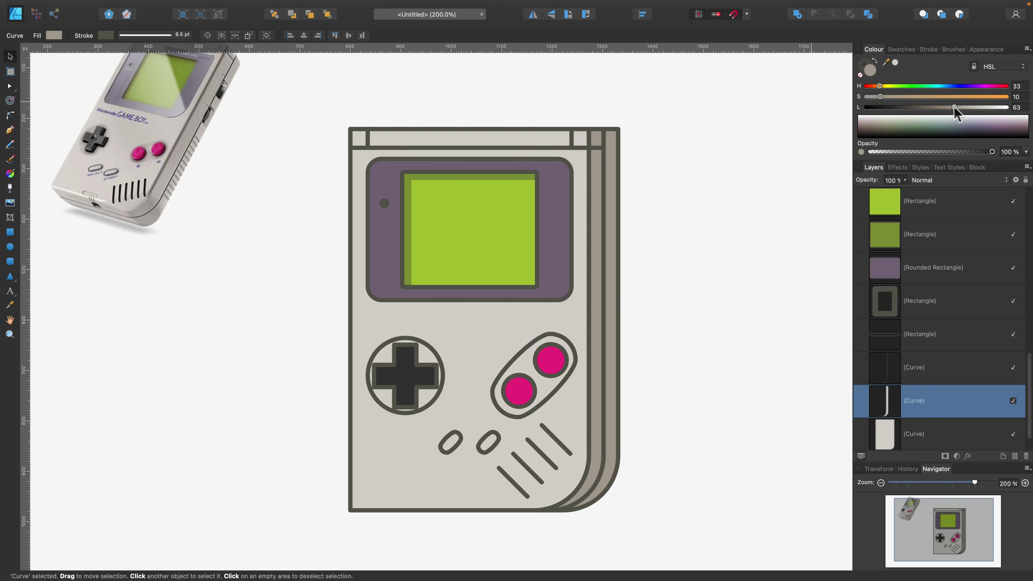
pyautogui.click(717, 221)
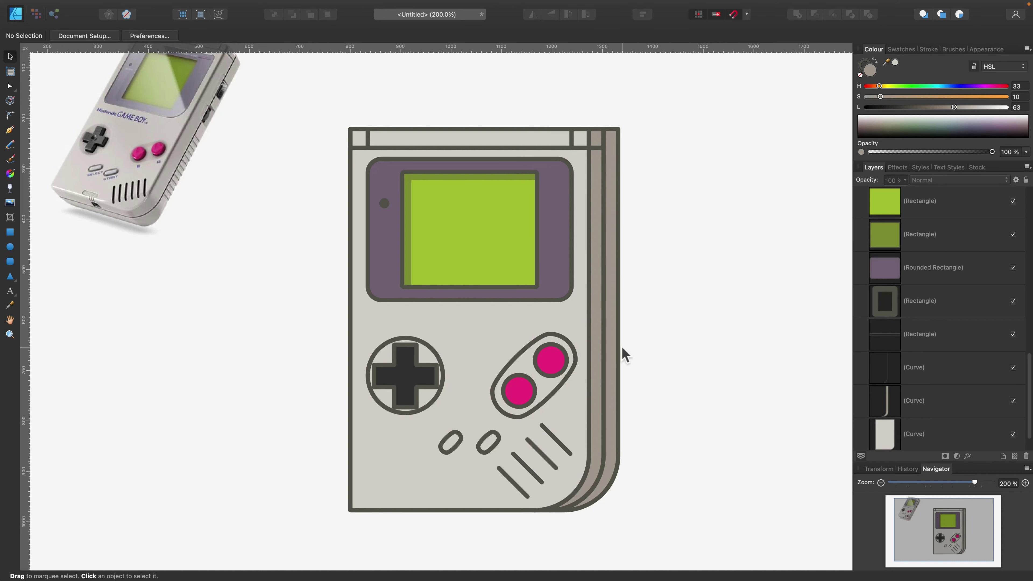
# Draw a short horizontal line across the outer side strip, just below the bezel's height, with the Pen tool and select it.
pyautogui.click(10, 130)
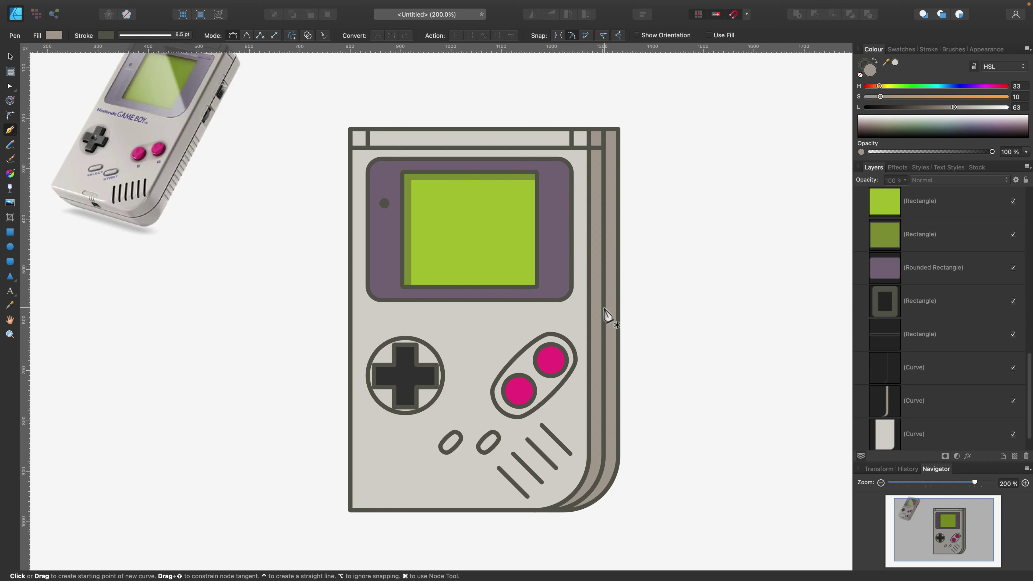
pyautogui.moveTo(604, 307); pyautogui.dragTo(617, 308)
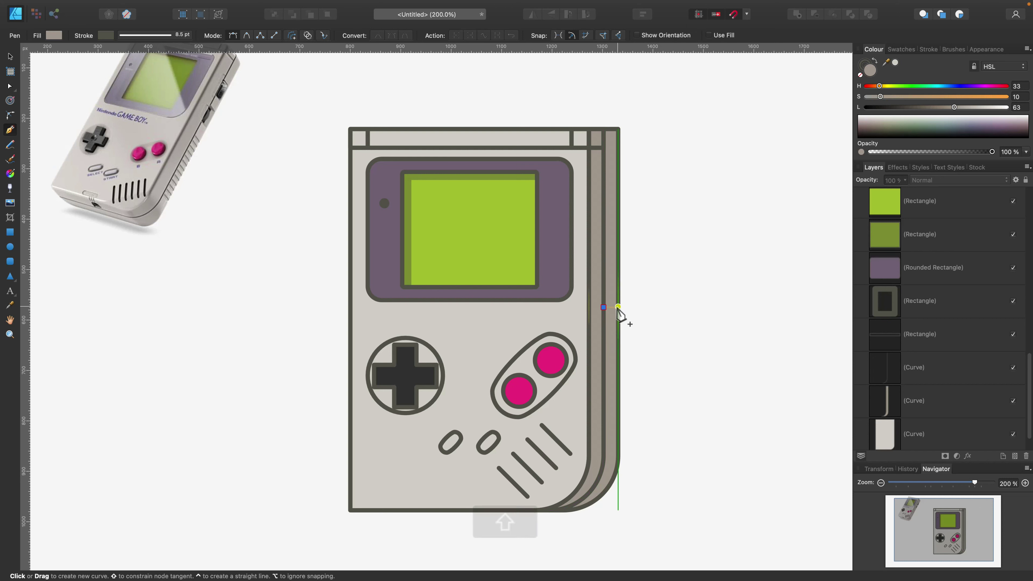
pyautogui.click(617, 307)
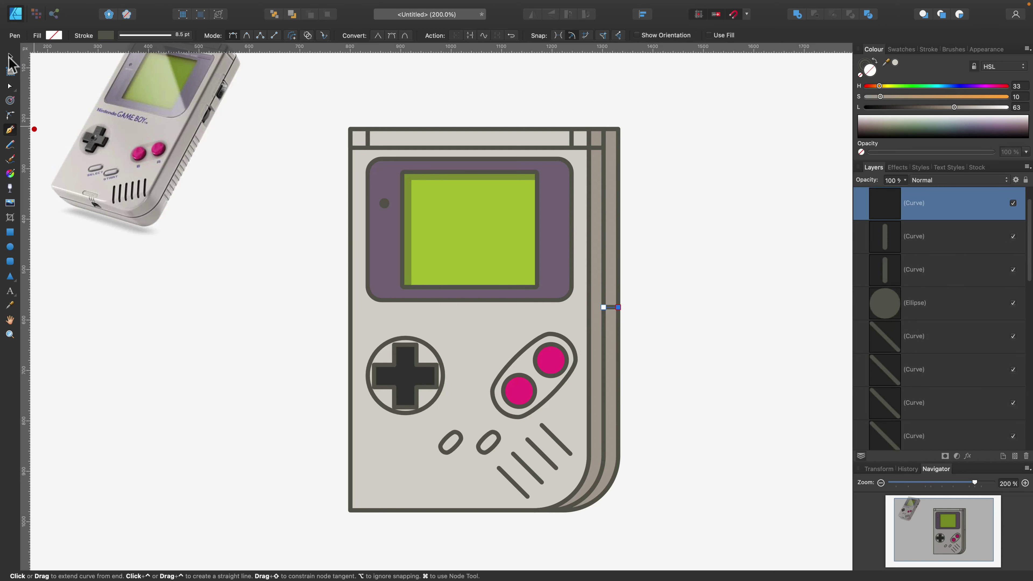
pyautogui.click(9, 57)
pyautogui.press('super')
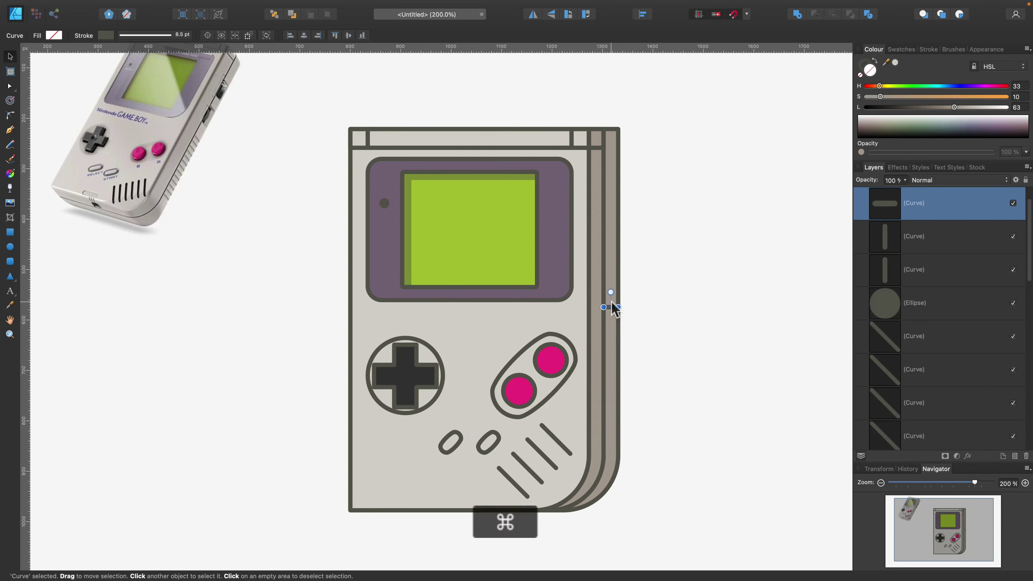
pyautogui.press('super')
pyautogui.click(657, 325)
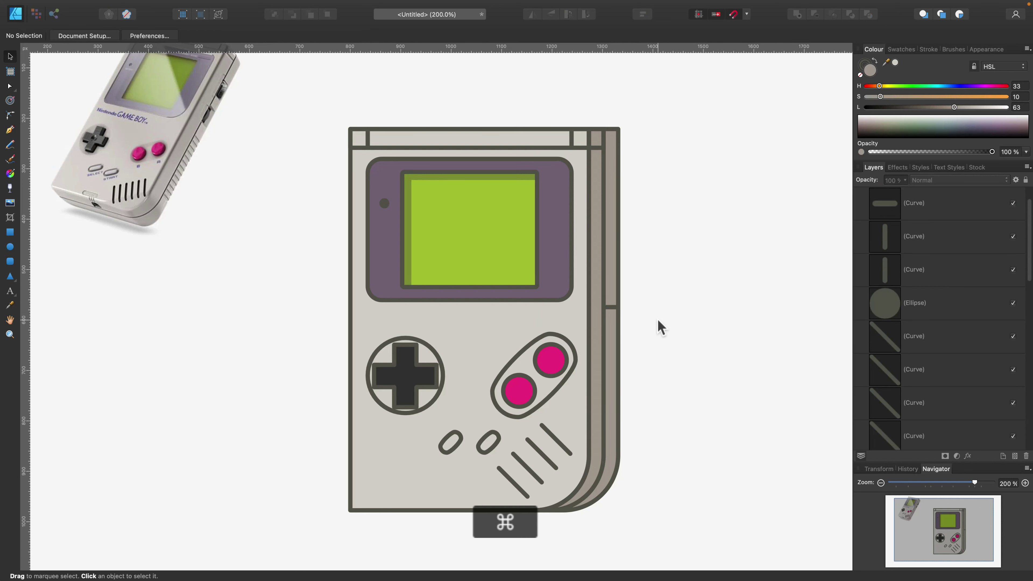
pyautogui.press('super+equal')
pyautogui.click(700, 307)
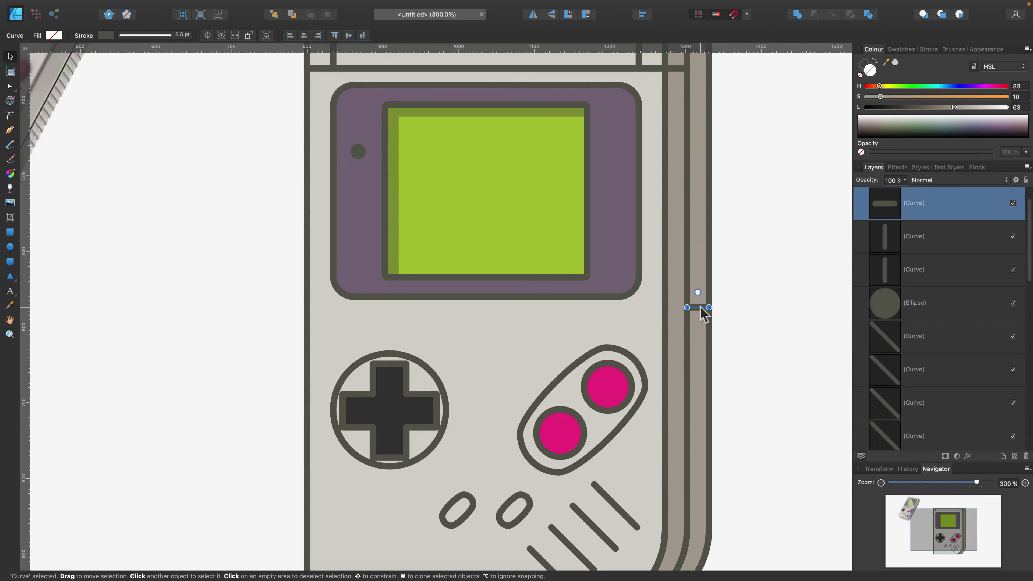
# Duplicate the short horizontal line repeatedly down the outer side strip at even spacing to form a column of eleven grip lines.
pyautogui.press('super')
pyautogui.moveTo(696, 305); pyautogui.dragTo(698, 324)
pyautogui.press('super+j')
pyautogui.press('super+j')
pyautogui.press('super+j')
pyautogui.press('super+j')
pyautogui.press('super+j')
pyautogui.press('super+j')
pyautogui.press('super+j')
pyautogui.press('super+j')
pyautogui.press('super+j')
pyautogui.press('super+j')
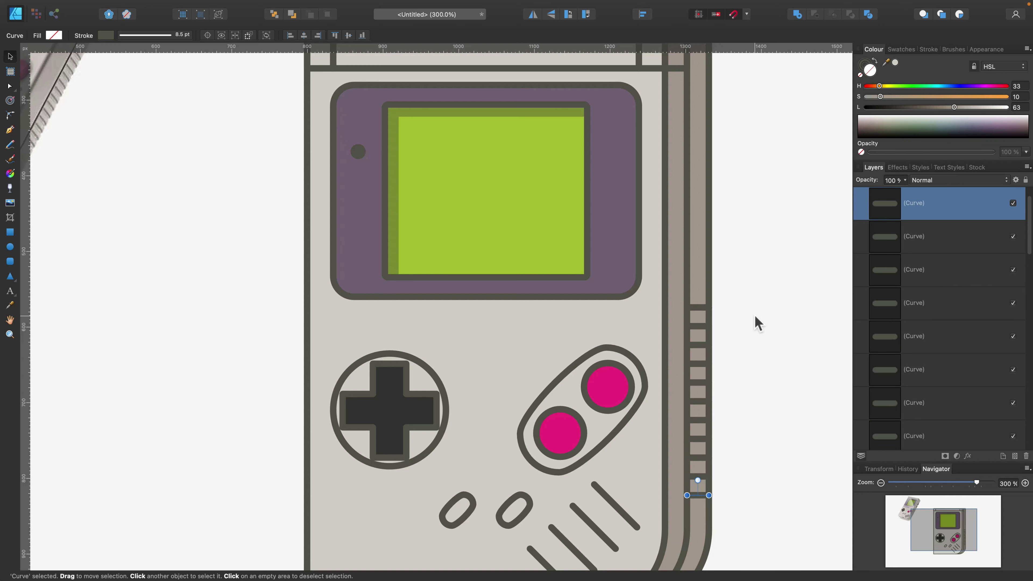
pyautogui.click(763, 318)
# Remove the outlines of the D-pad circle and the pink buttons' surround, and fill both with the body's grey at 86 lightness.
pyautogui.scroll(-3, 757, 324)
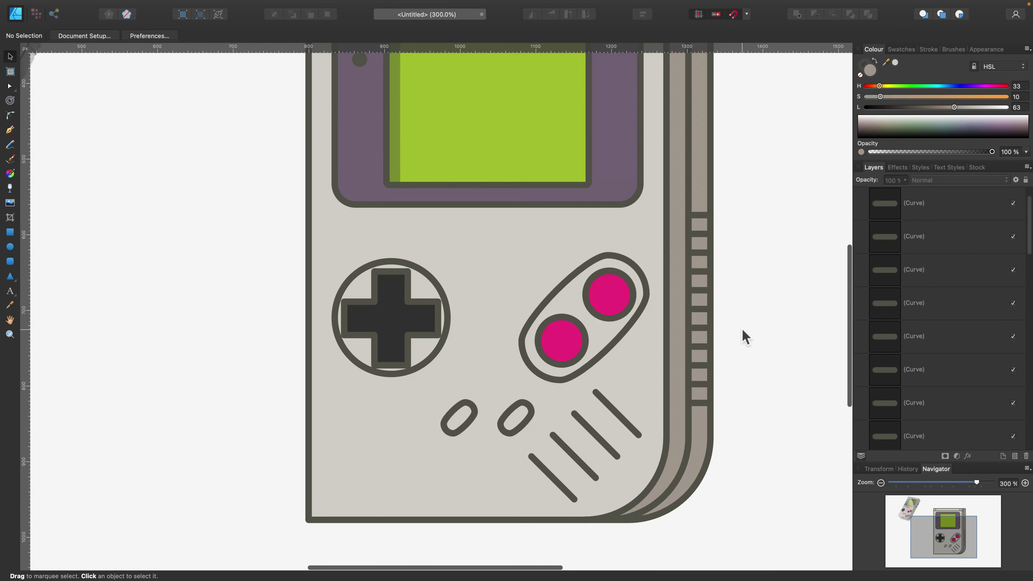
pyautogui.scroll(1, 738, 330)
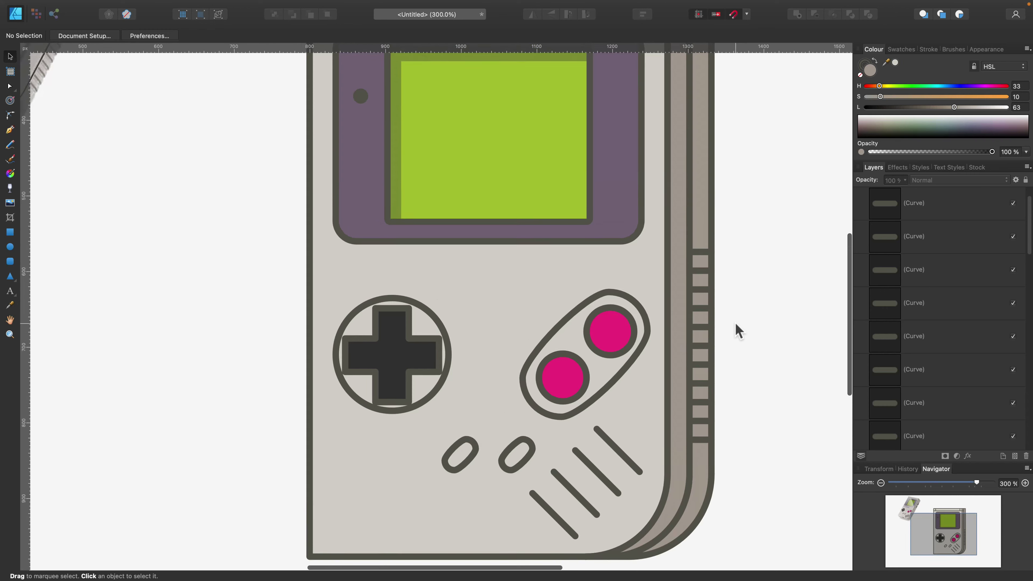
pyautogui.click(578, 309)
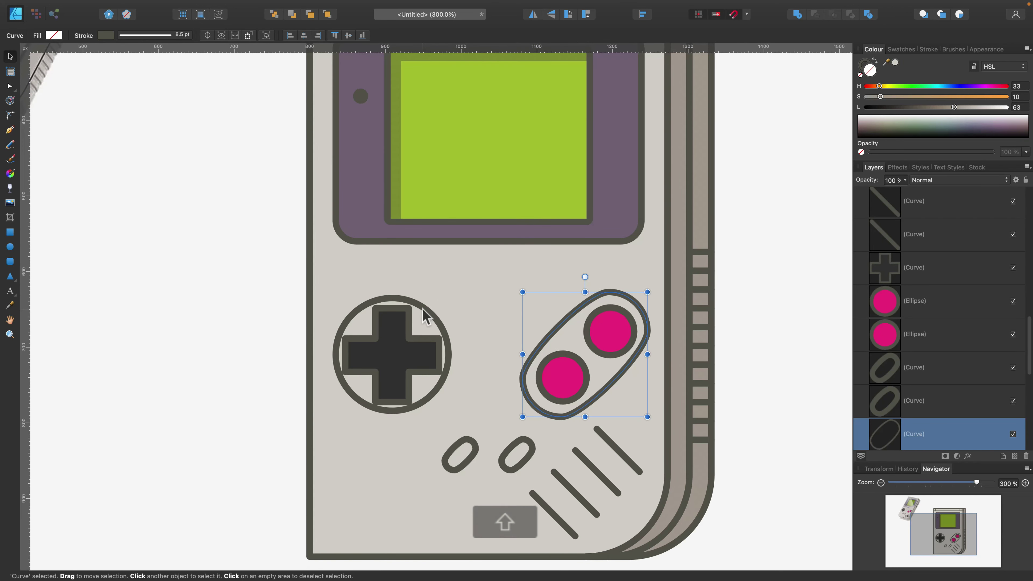
pyautogui.keyDown('shift'); pyautogui.click(425, 317); pyautogui.keyUp('shift')
pyautogui.click(865, 64)
pyautogui.click(860, 74)
pyautogui.click(869, 73)
pyautogui.moveTo(884, 65); pyautogui.dragTo(565, 273)
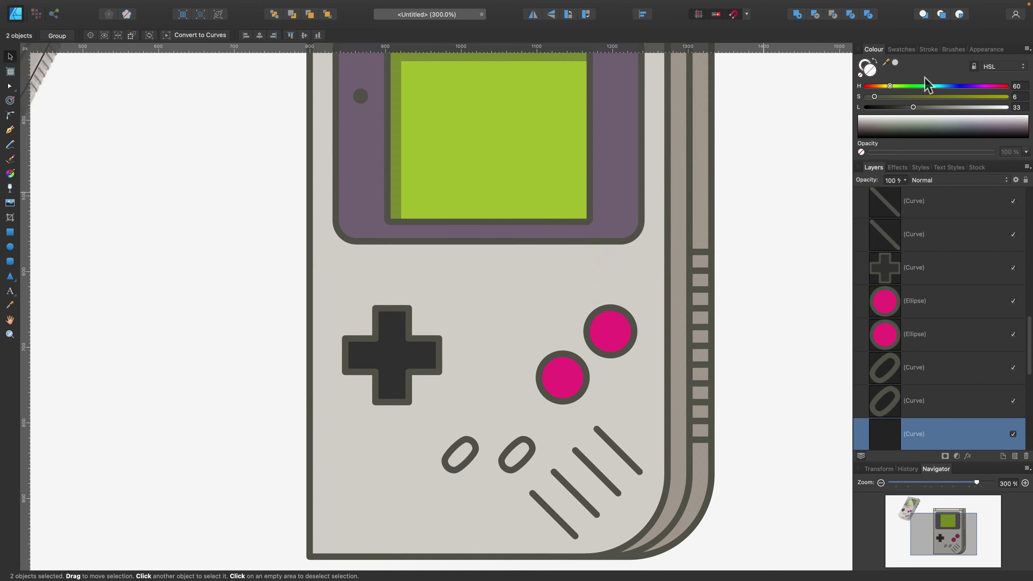
pyautogui.click(895, 62)
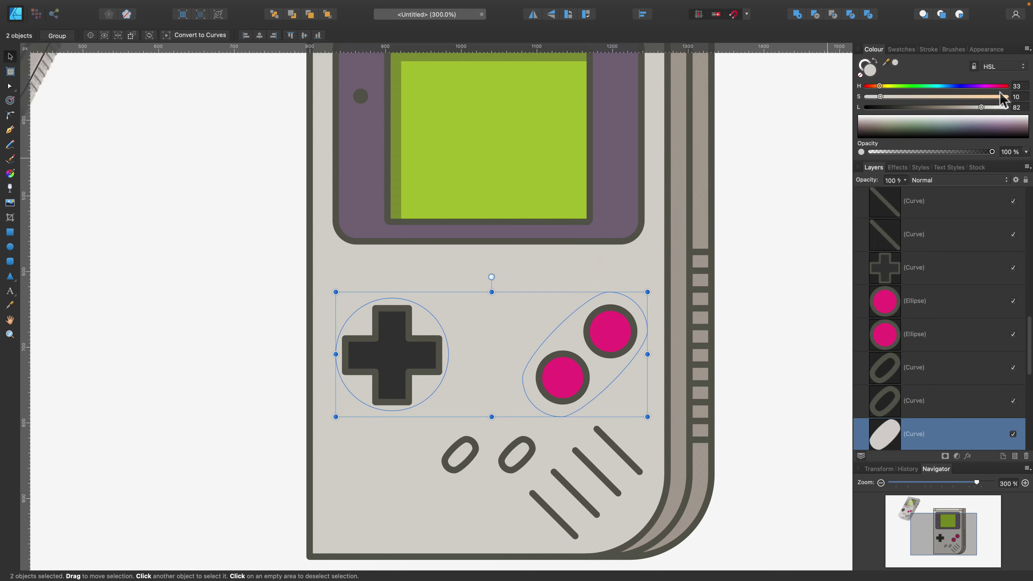
pyautogui.click(987, 108)
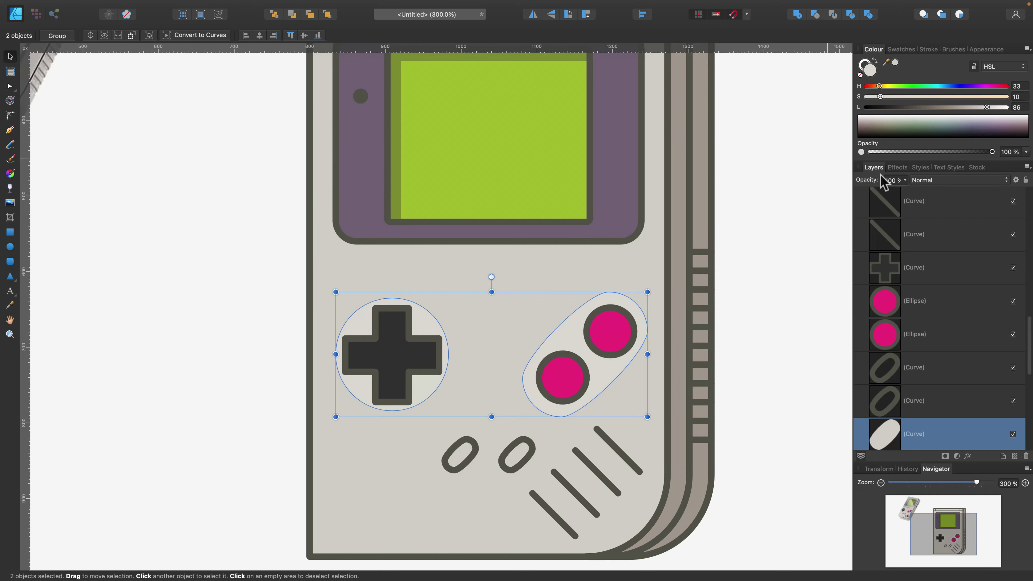
pyautogui.click(804, 178)
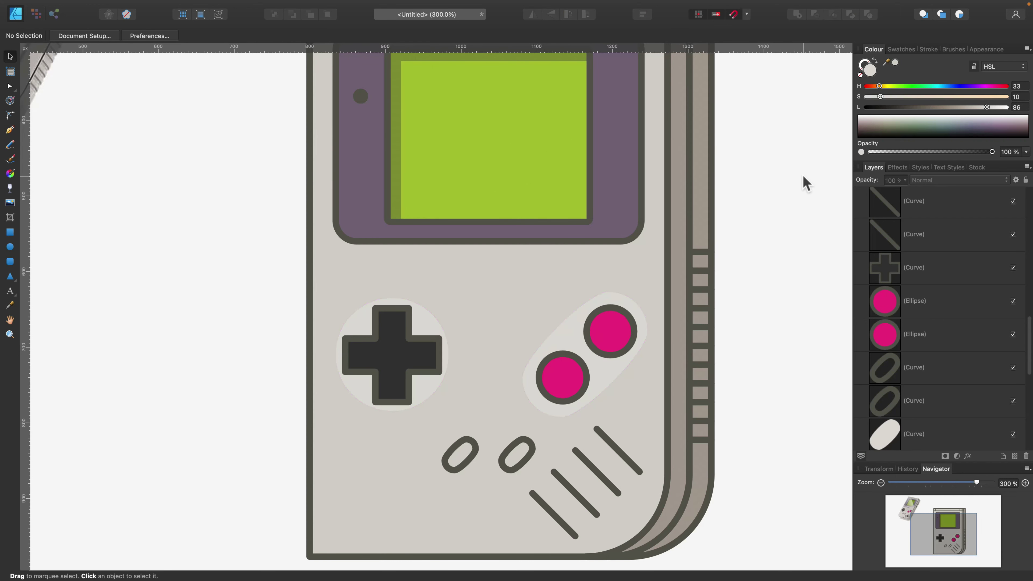
# Duplicate the four diagonal speaker lines with a slight offset towards the console's right edge.
pyautogui.press('super+minus')
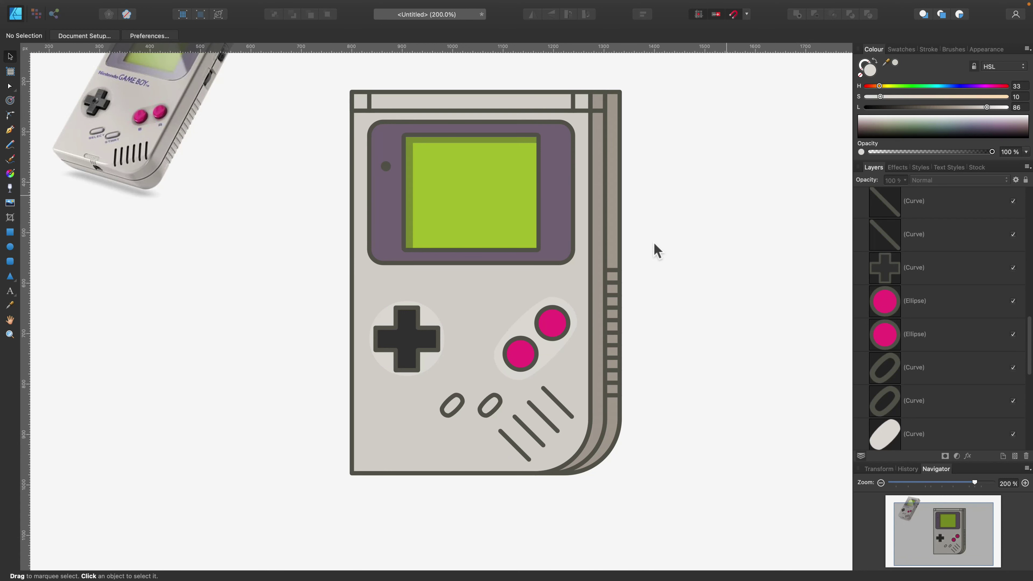
pyautogui.scroll(2, 608, 314)
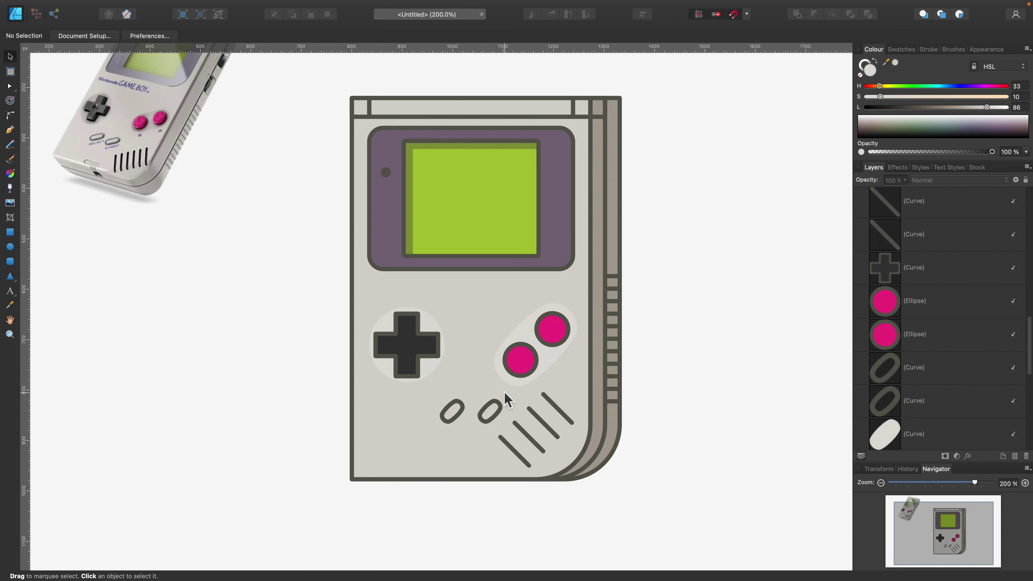
pyautogui.scroll(-2, 504, 391)
pyautogui.scroll(3, 503, 391)
pyautogui.hscroll(-3, 503, 390)
pyautogui.scroll(1, 503, 390)
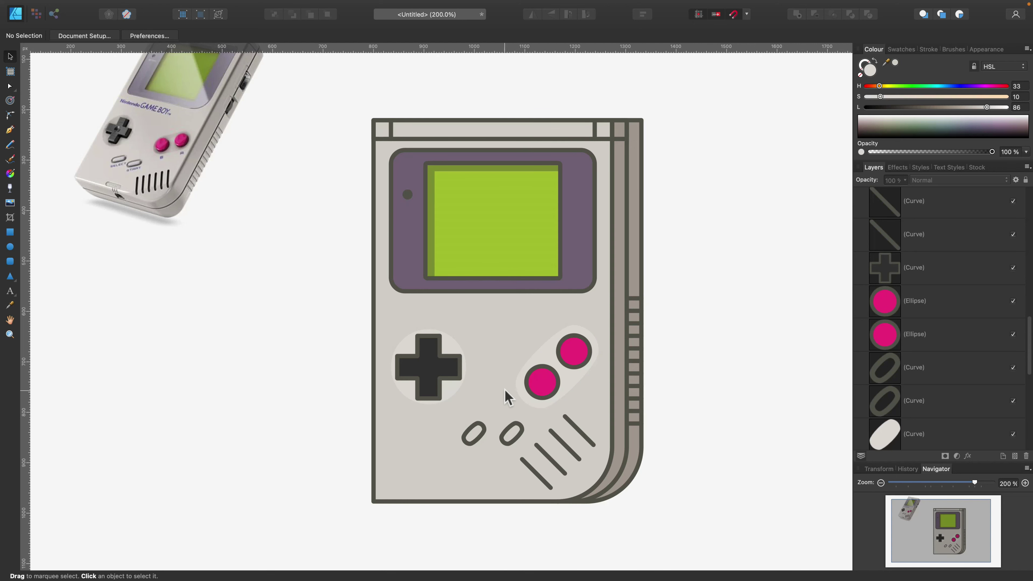
pyautogui.press('super+equal')
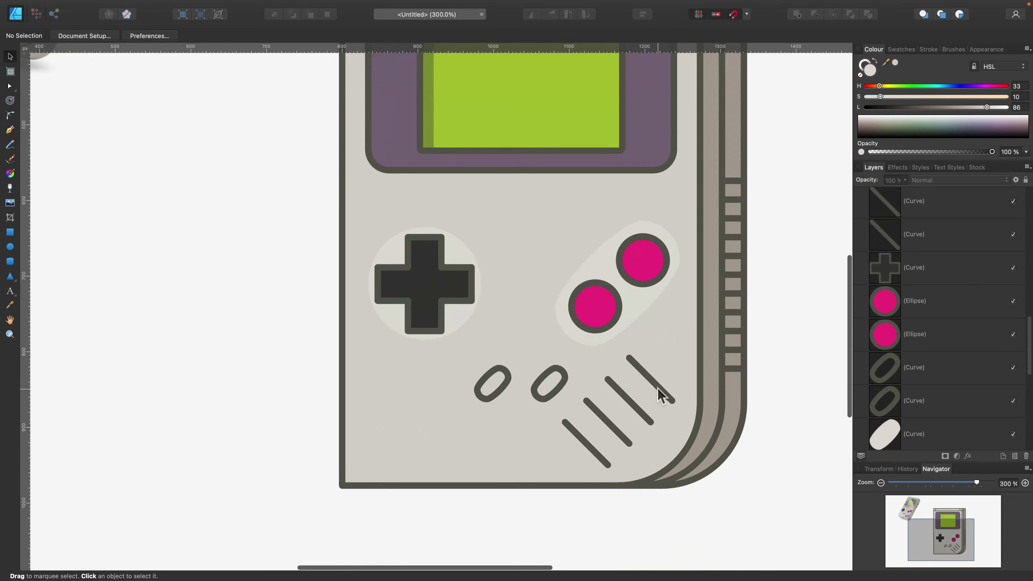
pyautogui.click(657, 388)
pyautogui.keyDown('shift'); pyautogui.click(630, 407); pyautogui.keyUp('shift')
pyautogui.keyDown('shift'); pyautogui.click(596, 411); pyautogui.keyUp('shift')
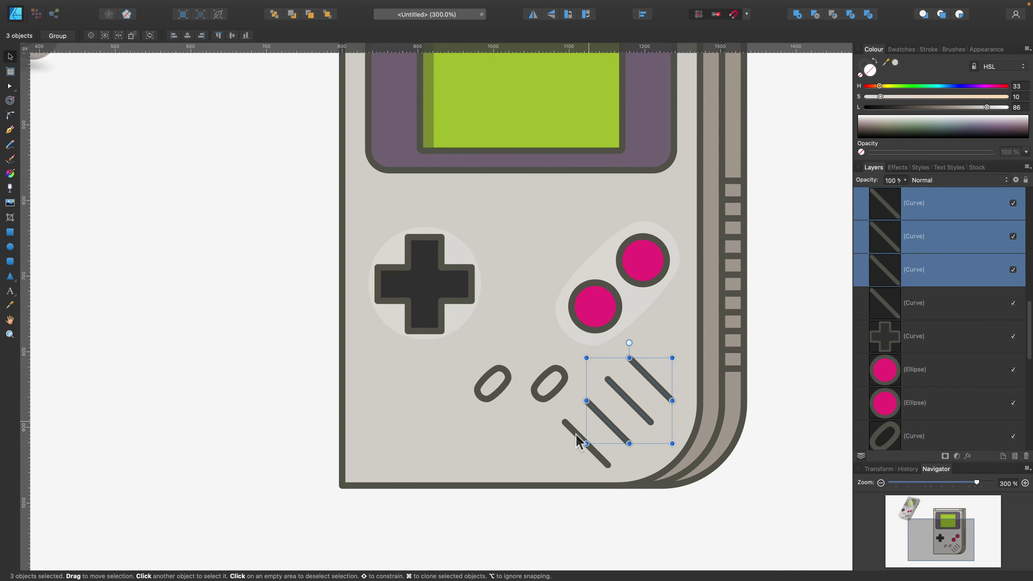
pyautogui.keyDown('shift'); pyautogui.click(579, 431); pyautogui.keyUp('shift')
pyautogui.moveTo(653, 388); pyautogui.dragTo(658, 384)
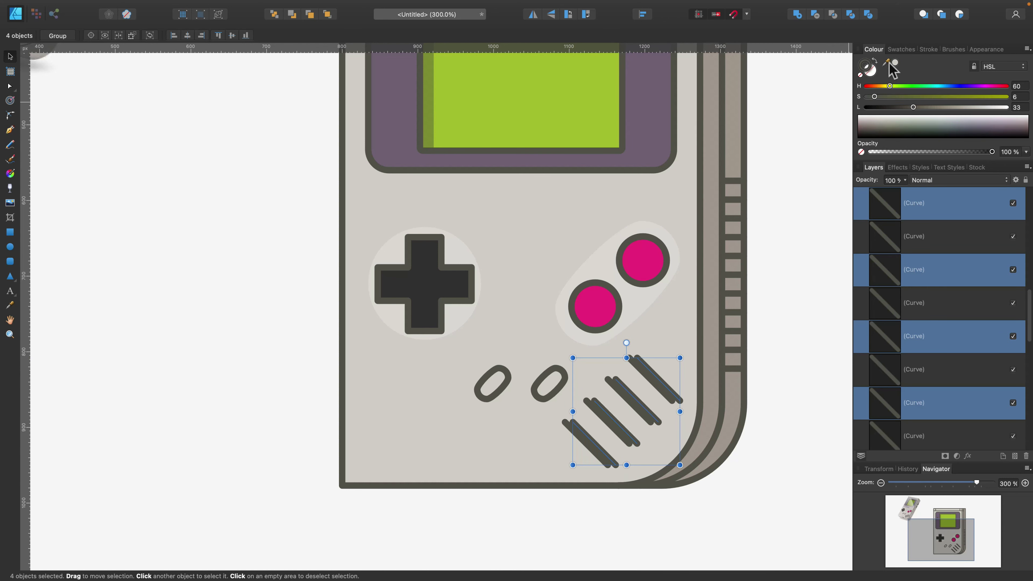
# Colour the duplicated speaker lines' stroke with the pale grey sampled from the pink buttons' surround and nudge them slightly right and up.
pyautogui.moveTo(778, 120); pyautogui.dragTo(656, 233)
pyautogui.click(895, 63)
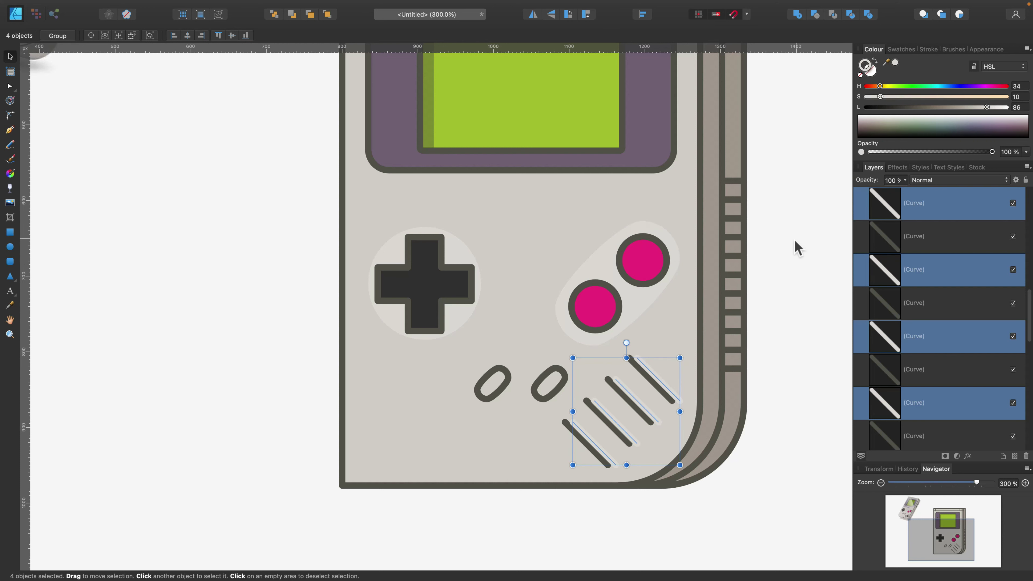
pyautogui.press('Right')
pyautogui.press('Right')
pyautogui.press('Right')
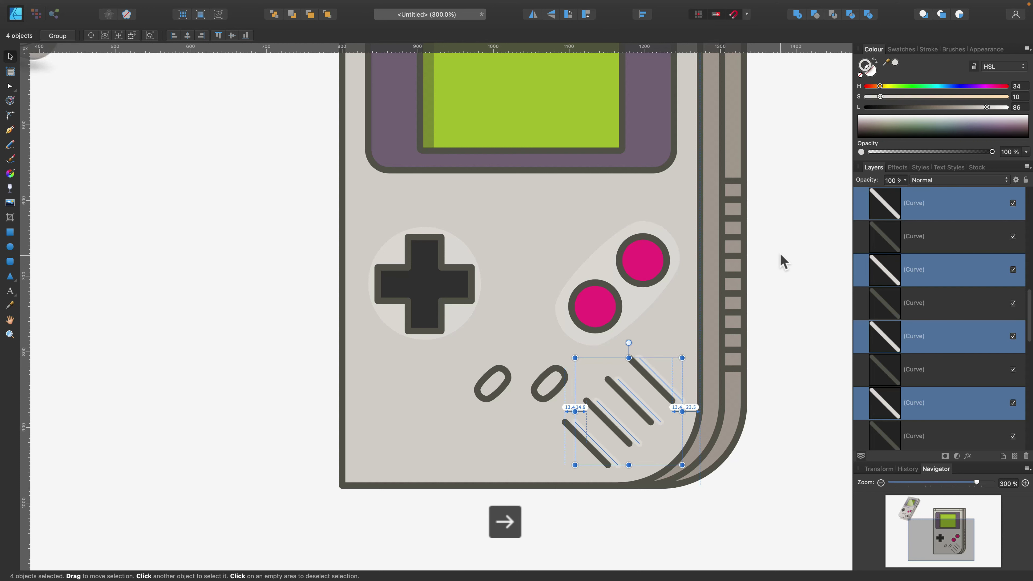
pyautogui.press('Up')
pyautogui.press('Left')
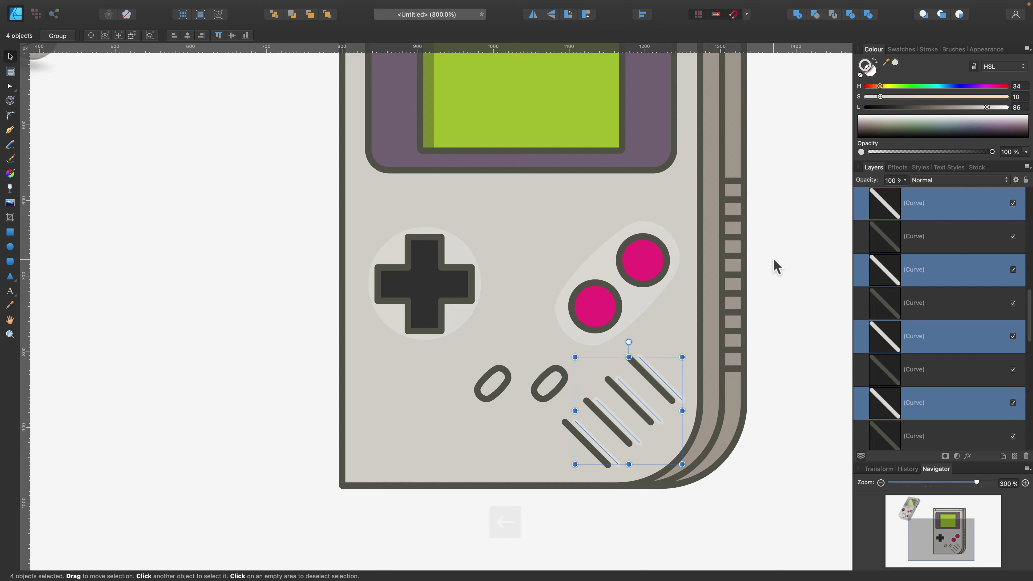
pyautogui.click(786, 271)
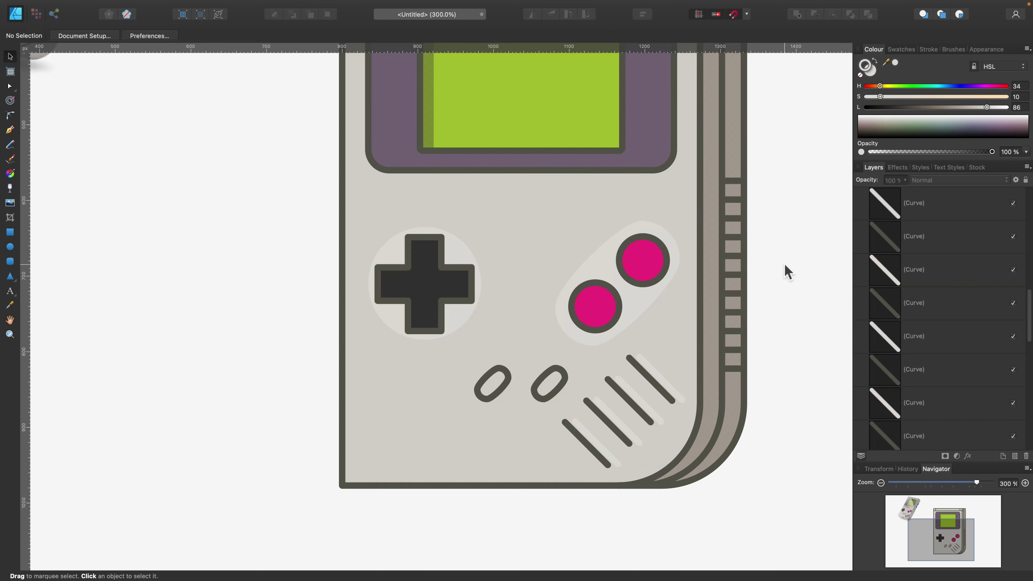
# Fill the two small slanted pill buttons with the pale grey sampled from the pink buttons' surround.
pyautogui.scroll(-3, 703, 323)
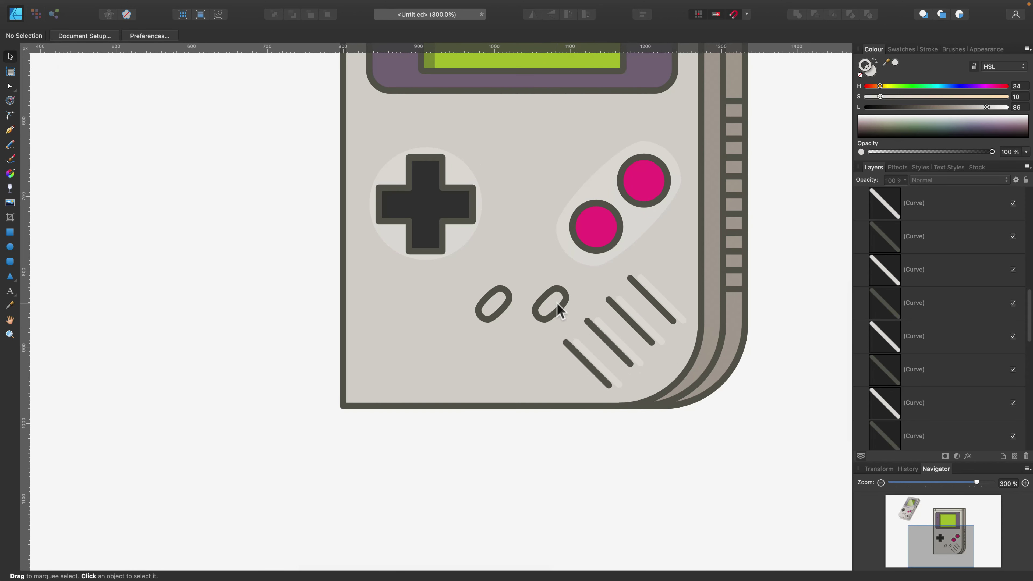
pyautogui.click(560, 312)
pyautogui.keyDown('shift'); pyautogui.click(496, 310); pyautogui.keyUp('shift')
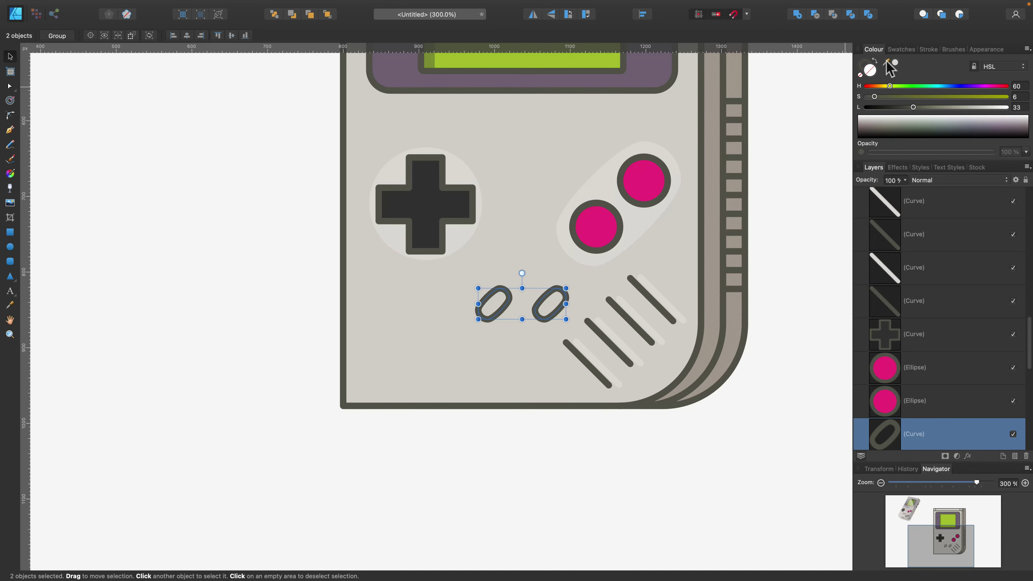
pyautogui.moveTo(886, 61); pyautogui.dragTo(592, 183)
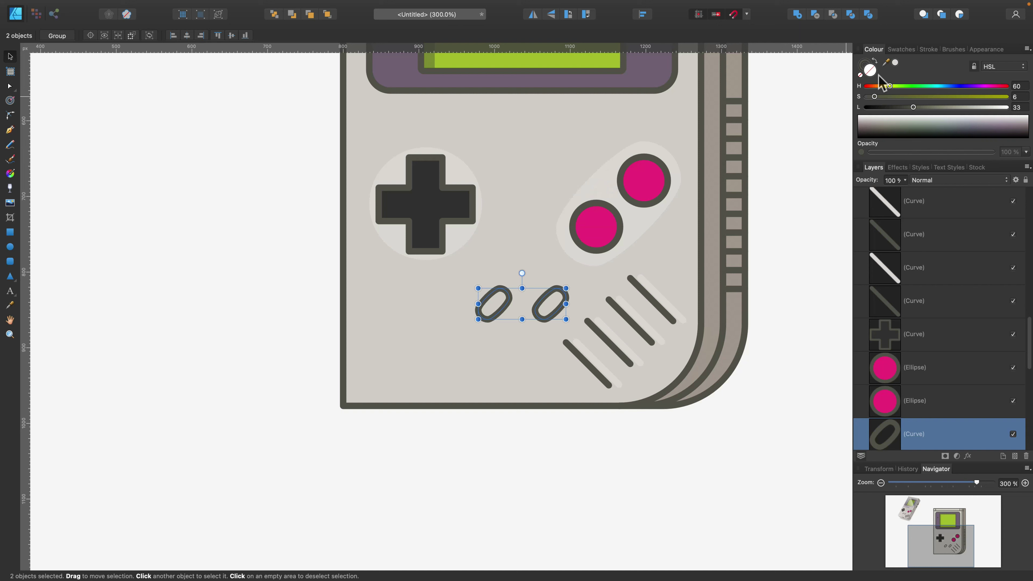
pyautogui.click(896, 62)
pyautogui.click(788, 177)
# Draw a narrow upright rectangle on the outer side strip, just above the grip lines.
pyautogui.scroll(3, 788, 179)
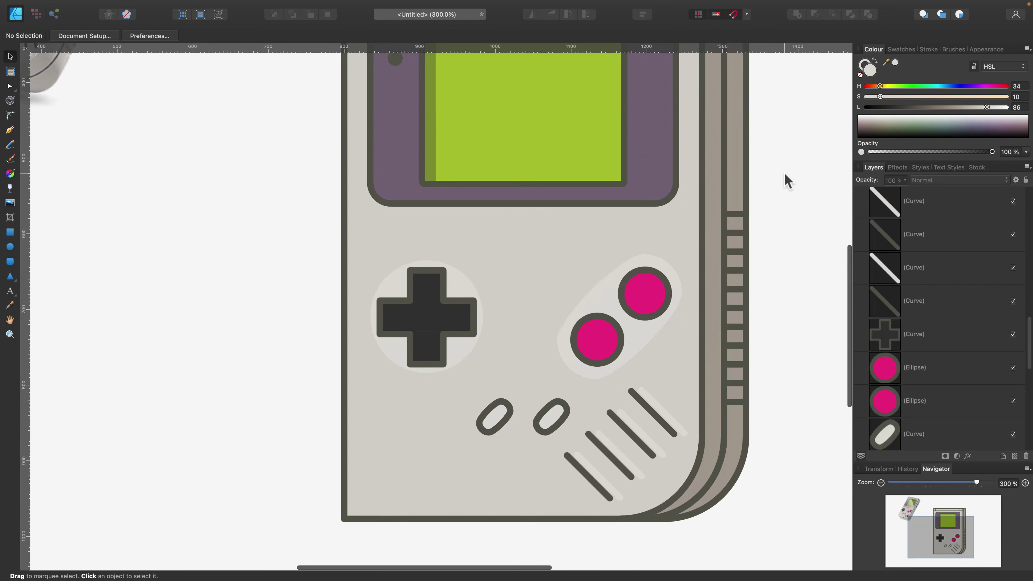
pyautogui.scroll(2, 788, 181)
pyautogui.press('super+minus')
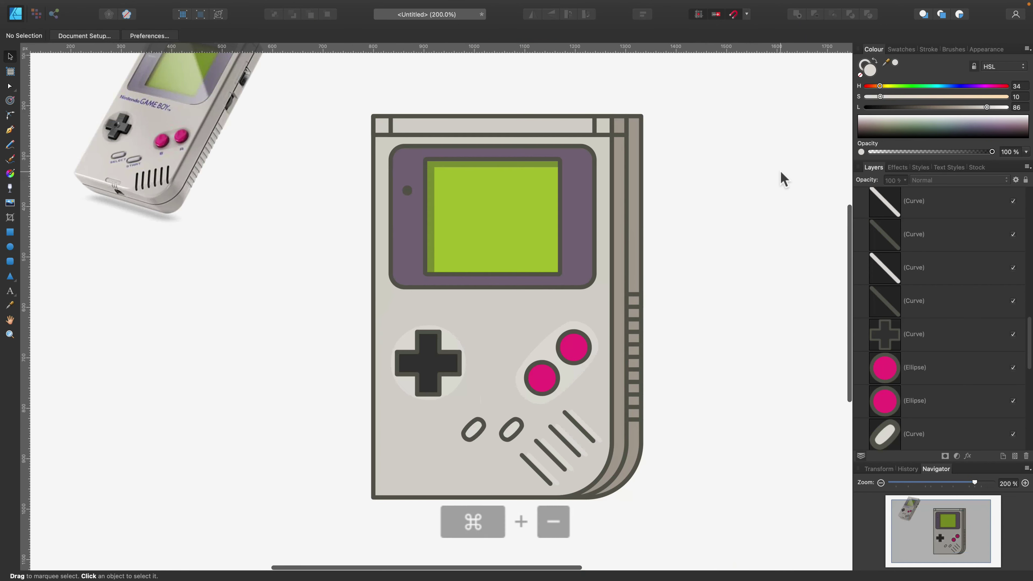
pyautogui.hscroll(-2, 760, 169)
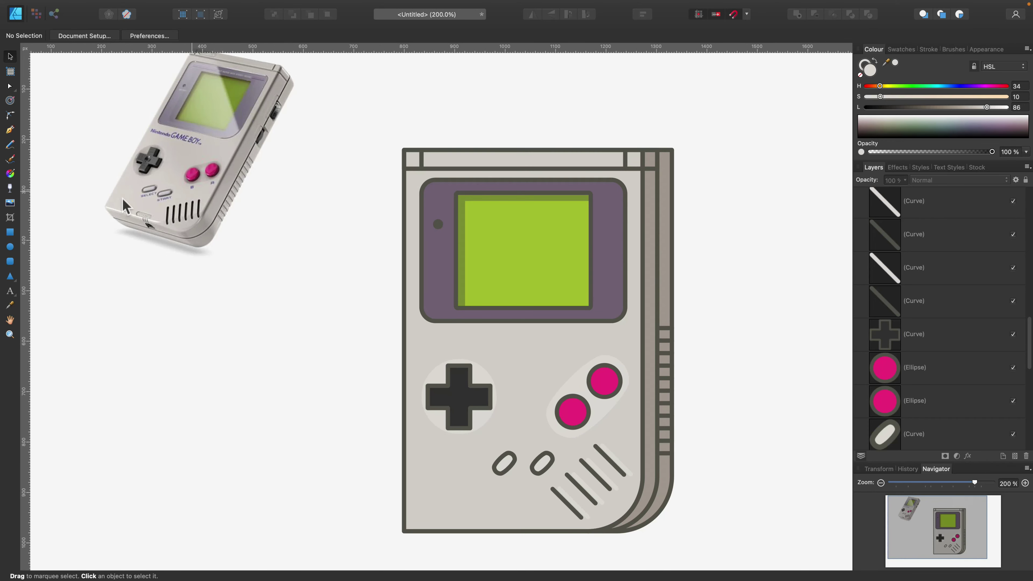
pyautogui.click(9, 234)
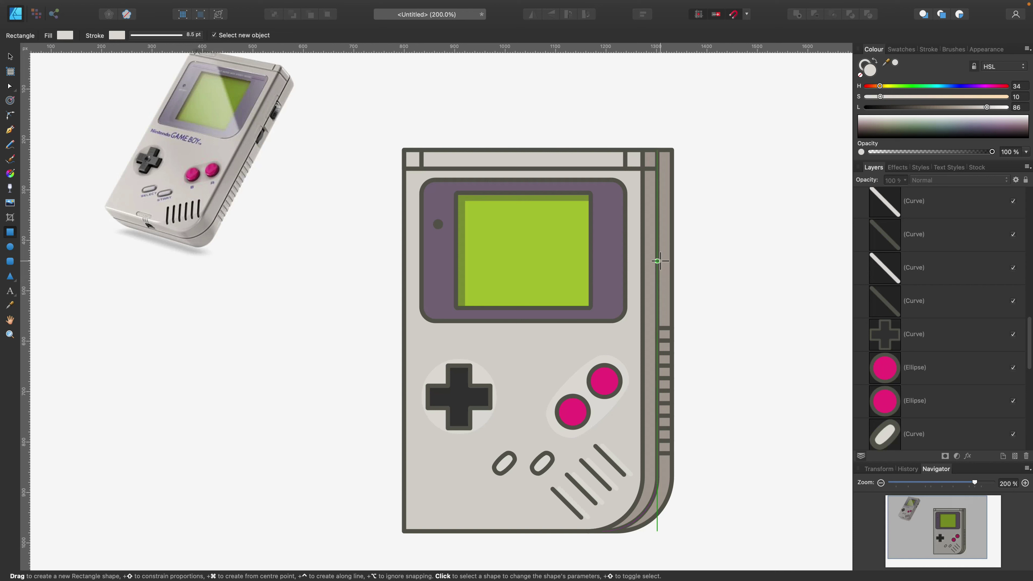
pyautogui.moveTo(658, 261); pyautogui.dragTo(663, 305)
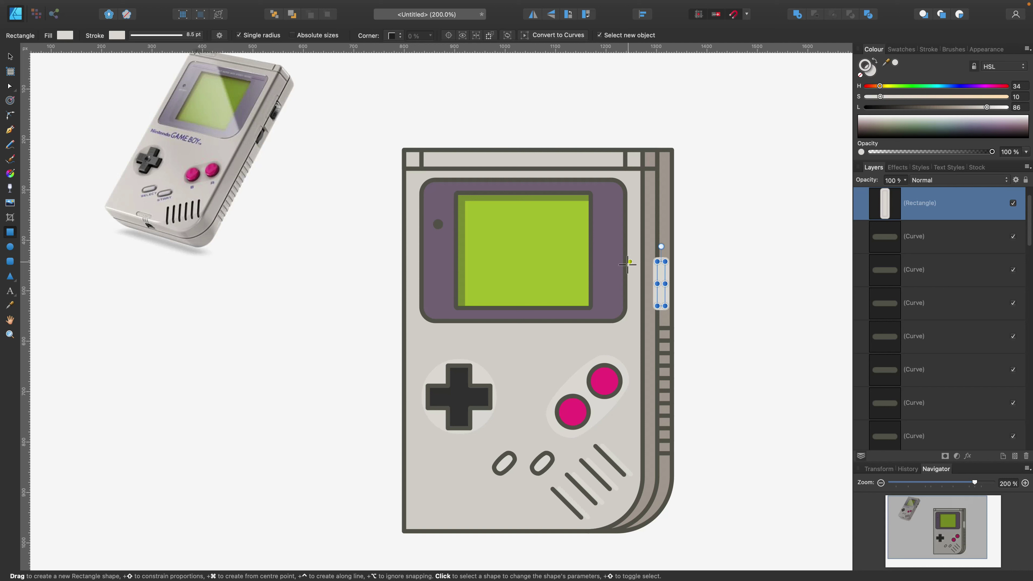
# Give the new side rectangle the D-pad's dark fill and outline colours by sampling, widening it temporarily and narrowing it back onto the strip.
pyautogui.moveTo(665, 283); pyautogui.dragTo(734, 284)
pyautogui.click(872, 73)
pyautogui.moveTo(886, 63)
pyautogui.mouseDown()
pyautogui.moveTo(714, 109)
pyautogui.moveTo(255, 148)
pyautogui.moveTo(256, 140)
pyautogui.moveTo(396, 293)
pyautogui.moveTo(454, 400)
pyautogui.mouseUp()
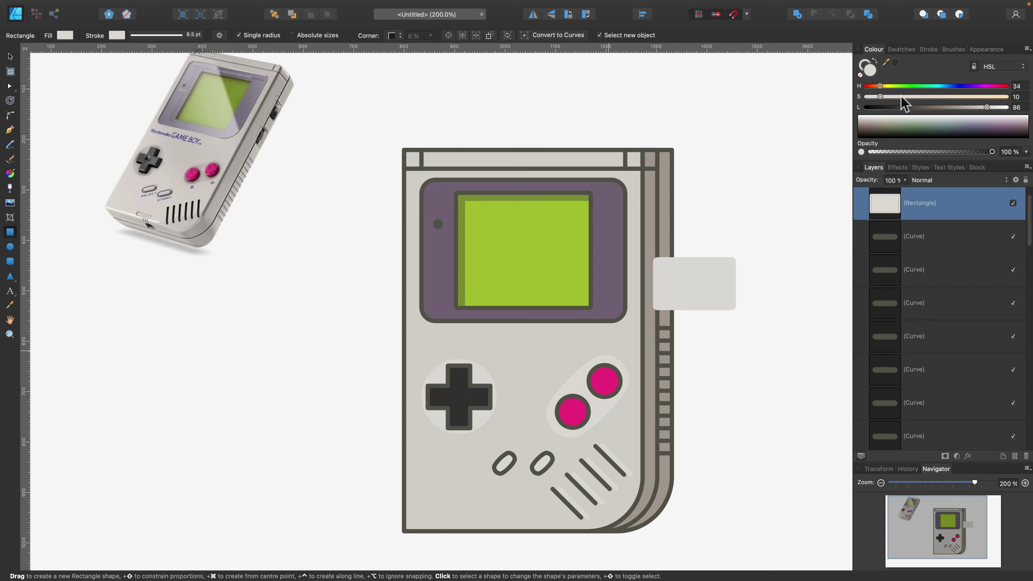
pyautogui.click(895, 62)
pyautogui.click(859, 70)
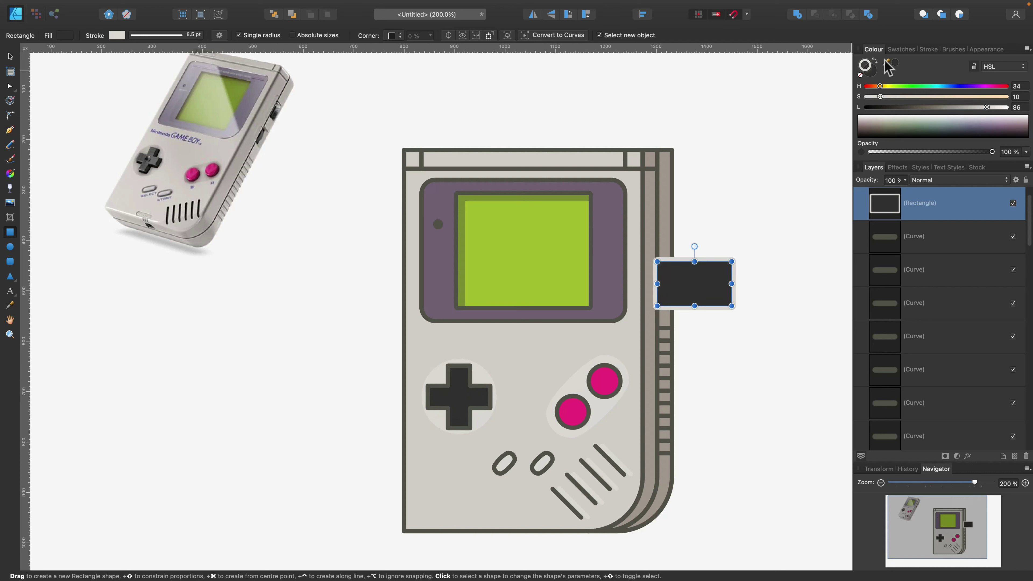
pyautogui.moveTo(887, 61)
pyautogui.mouseDown()
pyautogui.moveTo(590, 320)
pyautogui.moveTo(469, 384)
pyautogui.mouseUp()
pyautogui.click(896, 62)
pyautogui.moveTo(731, 284); pyautogui.dragTo(663, 283)
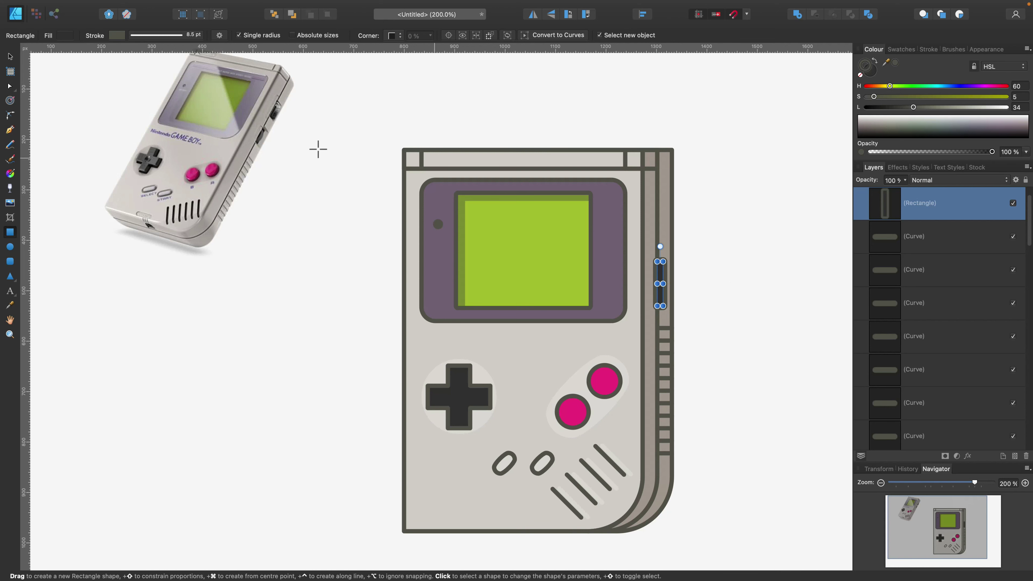
# Align the side rectangle's stroke to the centre and widen the rectangle slightly within the outer strip.
pyautogui.click(929, 49)
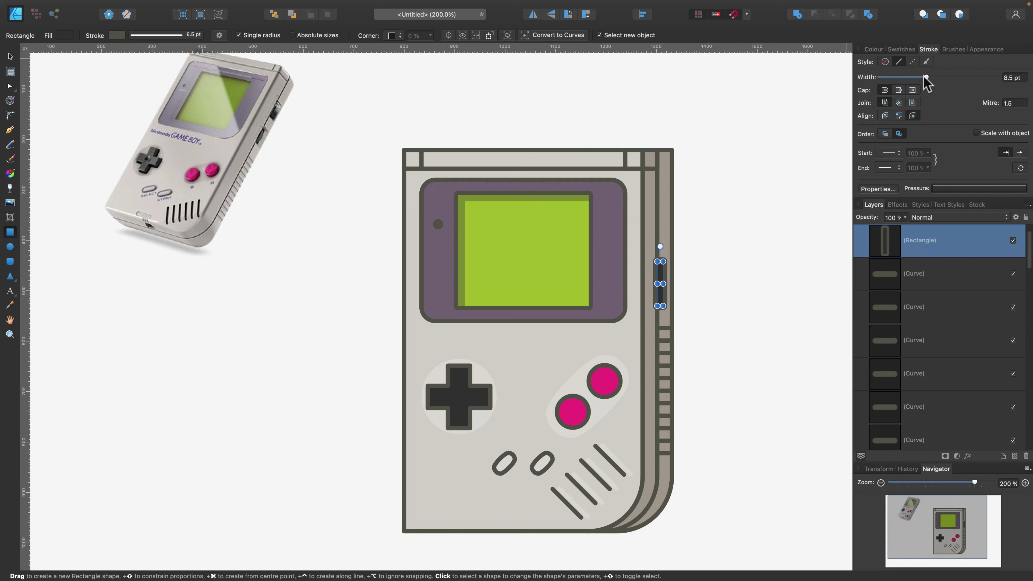
pyautogui.click(899, 116)
pyautogui.click(886, 117)
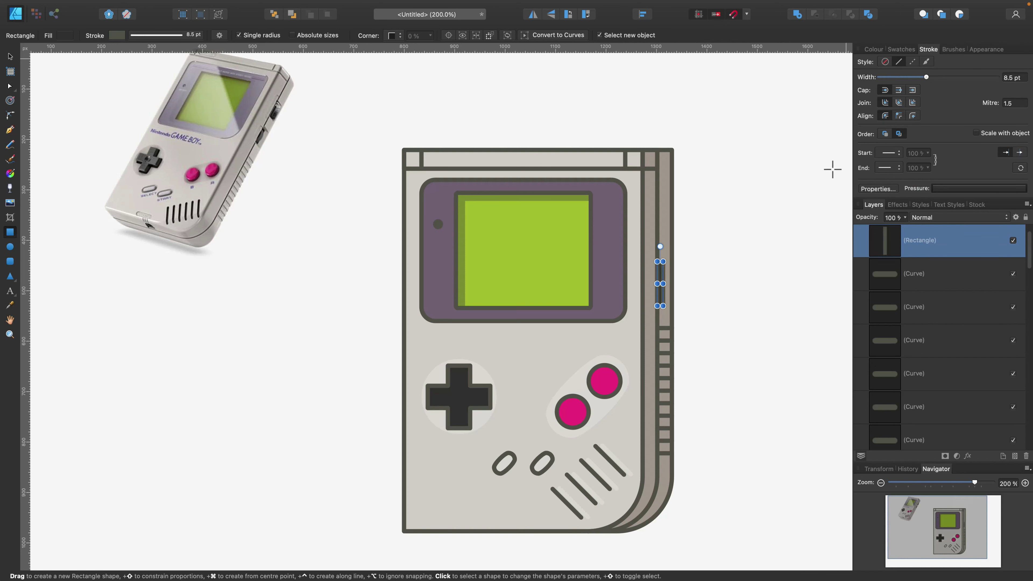
pyautogui.hscroll(1, 747, 235)
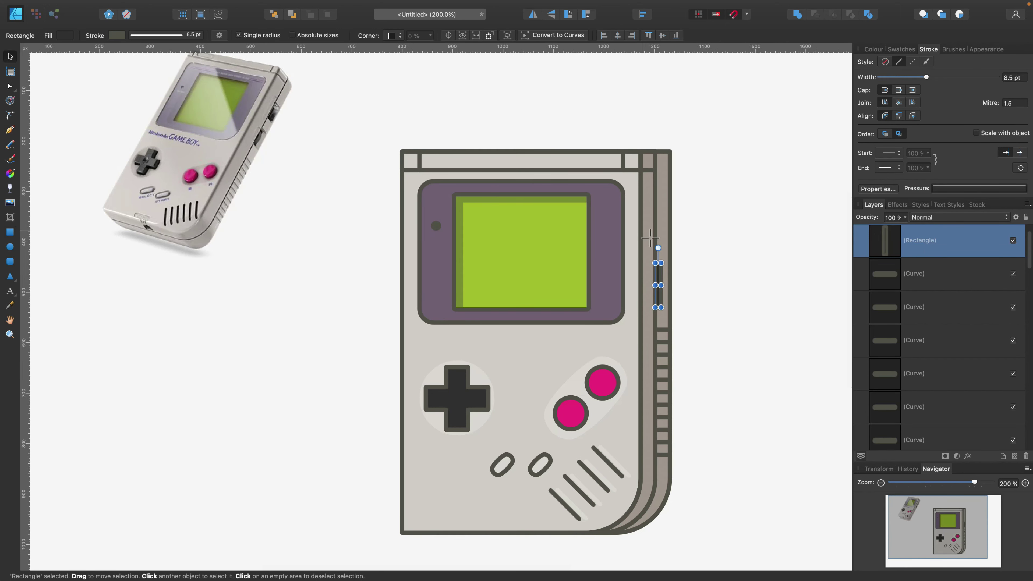
pyautogui.click(10, 56)
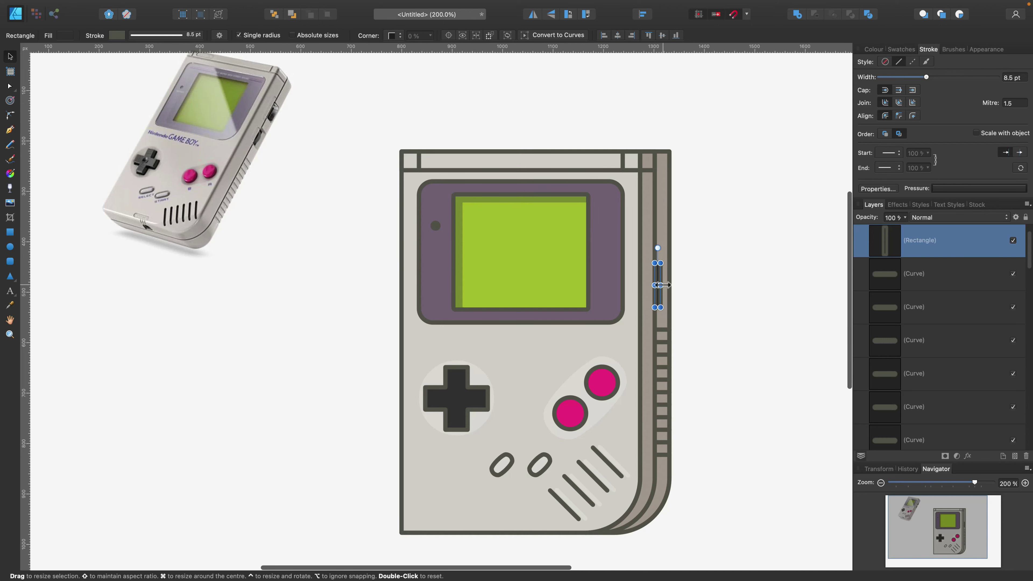
pyautogui.press('super+equal')
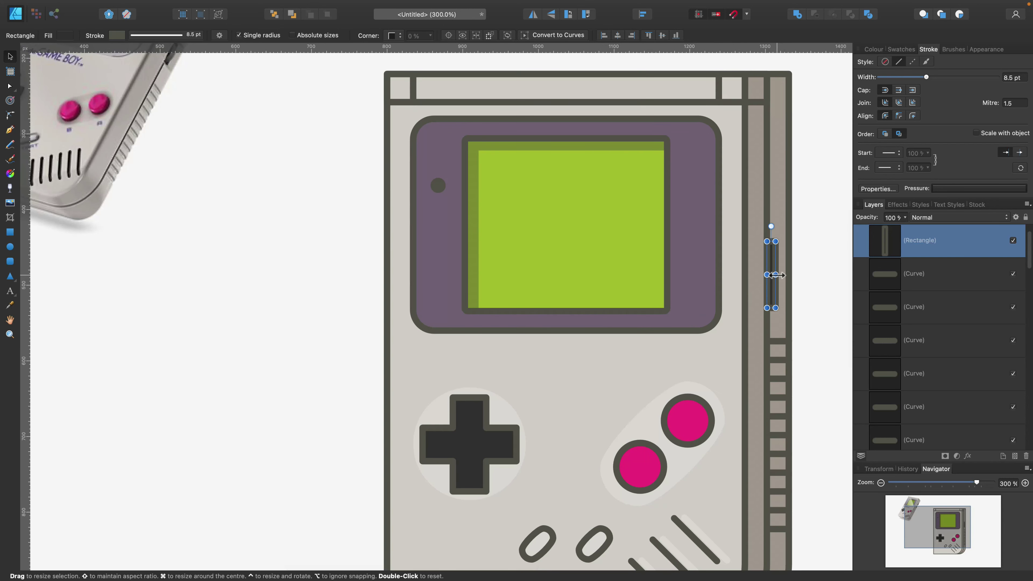
pyautogui.moveTo(781, 275); pyautogui.dragTo(779, 275)
pyautogui.scroll(5, 707, 253)
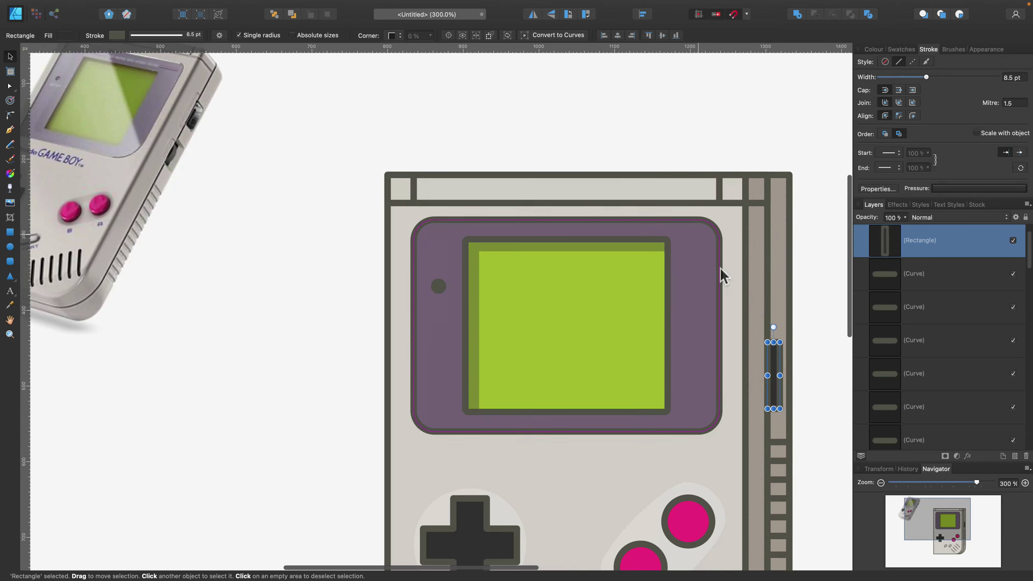
# Draw a small upright rounded rectangle straddling the side panel's vertical divider, above the dark side rectangle.
pyautogui.press('super')
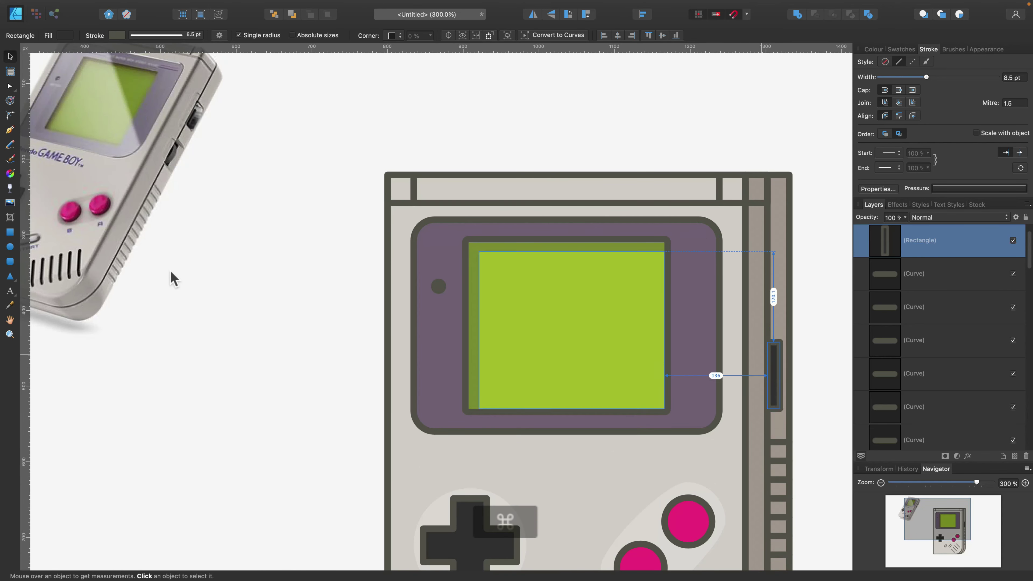
pyautogui.click(10, 247)
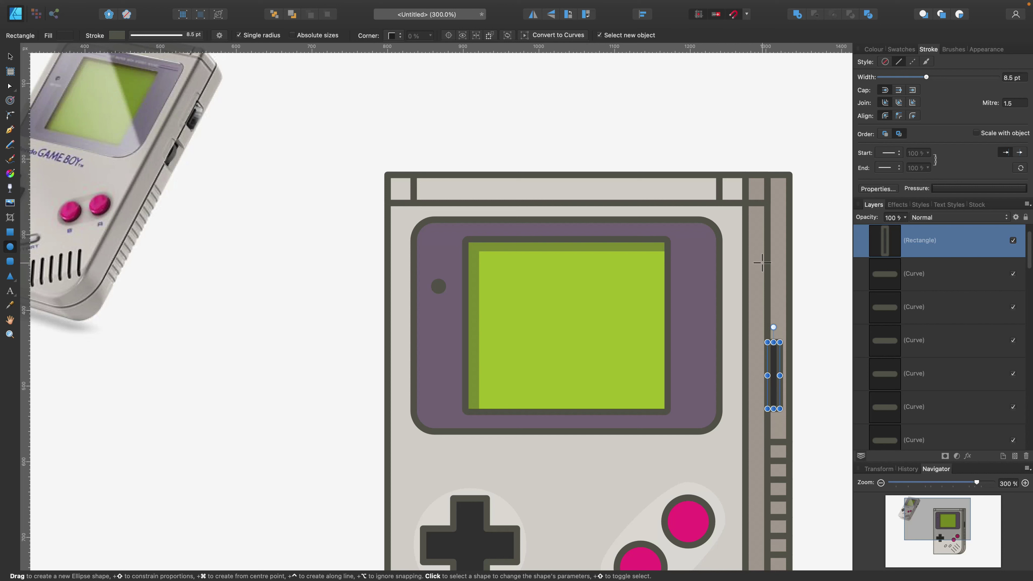
pyautogui.press('m')
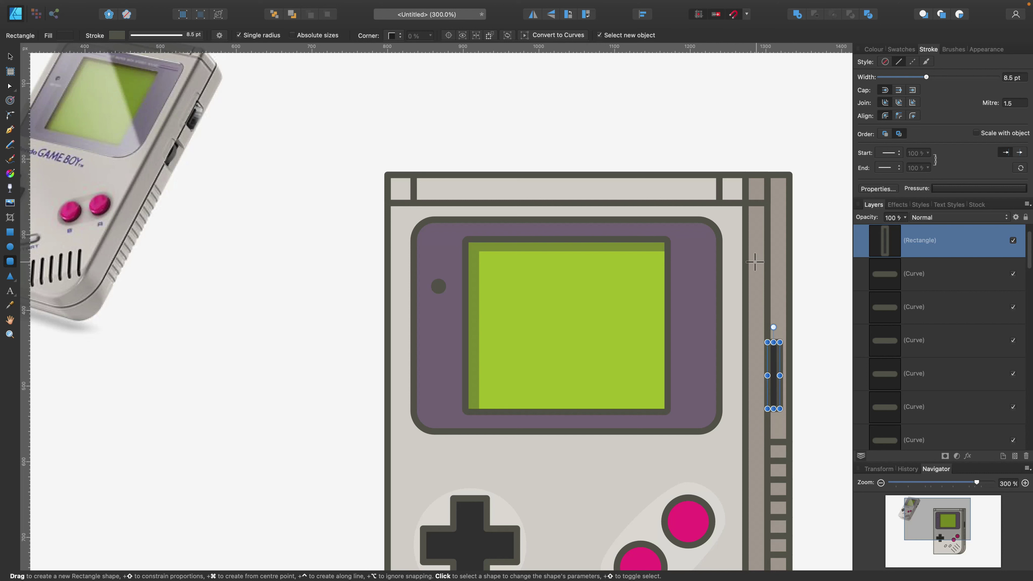
pyautogui.moveTo(754, 262); pyautogui.dragTo(767, 296)
pyautogui.click(7, 57)
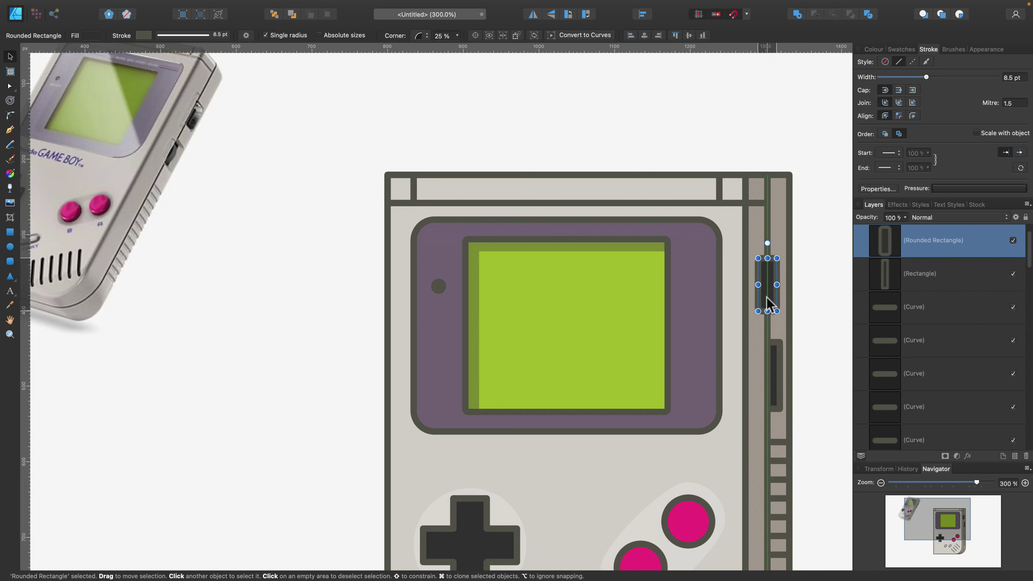
pyautogui.click(833, 318)
# Round the two outer corners of the lower dark side rectangle to a radius of about 16.4 px.
pyautogui.press('super+minus')
pyautogui.press('super+minus')
pyautogui.press('super+minus')
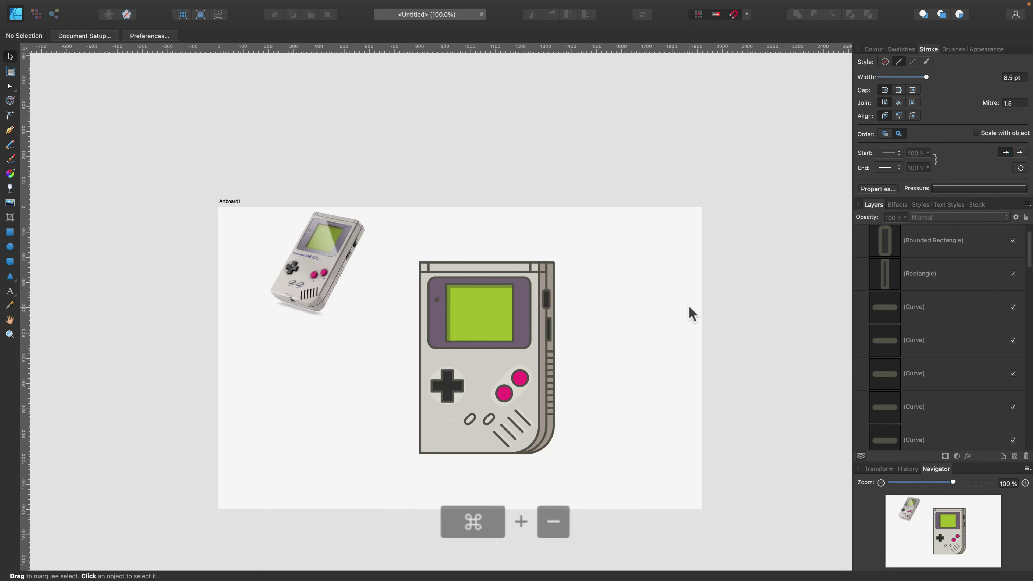
pyautogui.scroll(1, 644, 297)
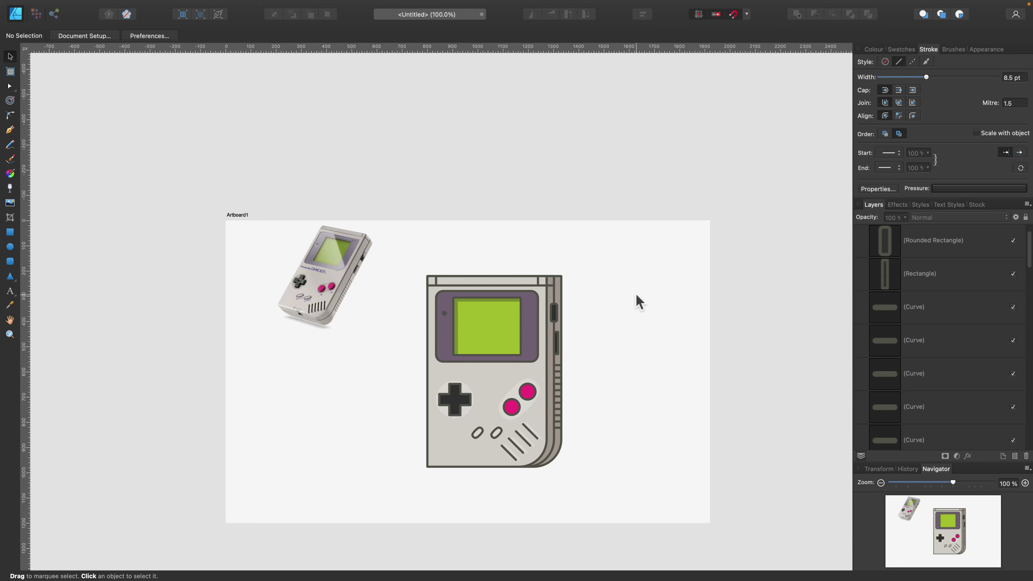
pyautogui.press('super+equal')
pyautogui.press('super+equal')
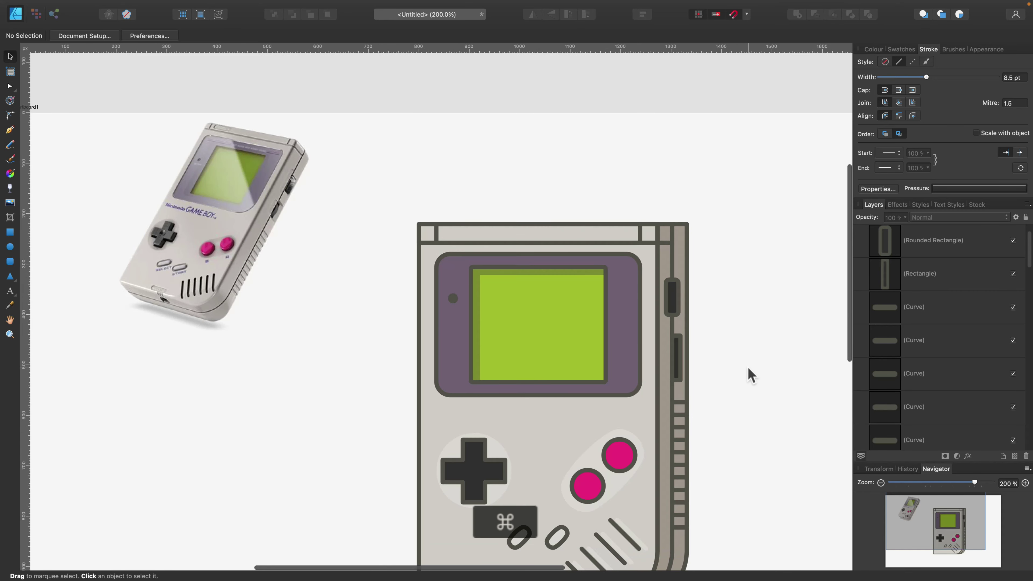
pyautogui.press('super+equal')
pyautogui.hscroll(5, 744, 369)
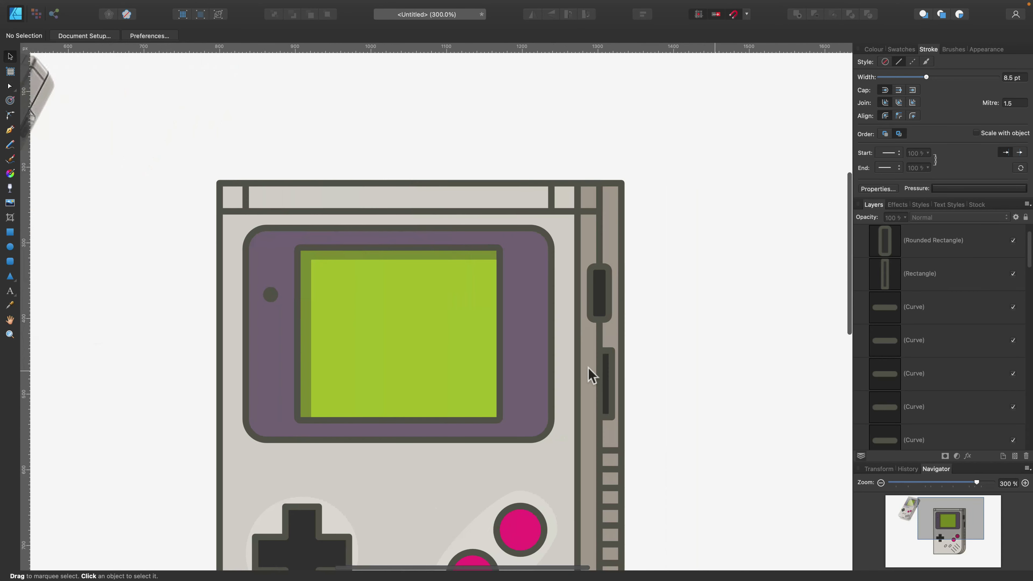
pyautogui.click(608, 370)
pyautogui.click(8, 115)
pyautogui.moveTo(668, 332); pyautogui.dragTo(555, 423)
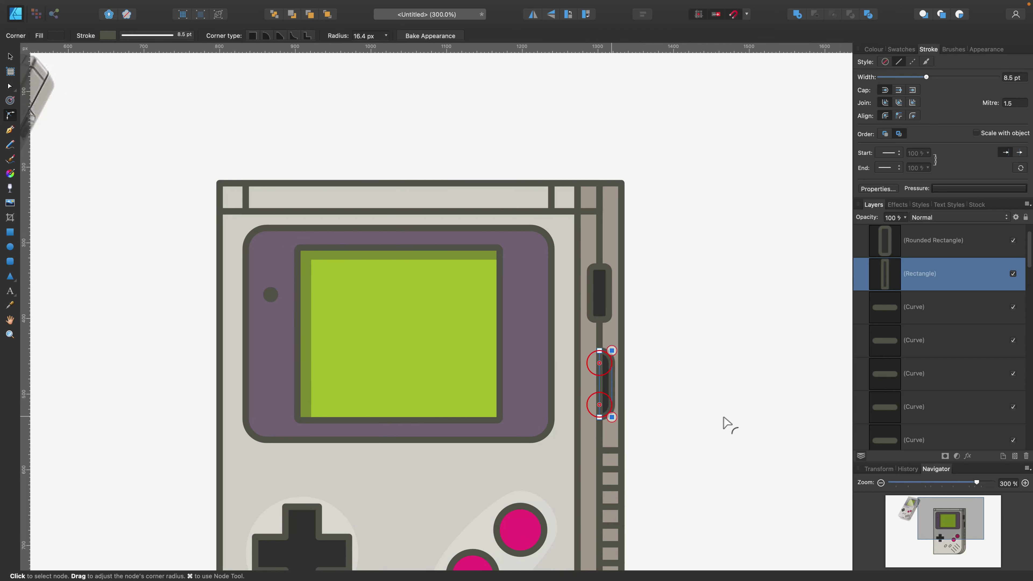
pyautogui.click(145, 157)
pyautogui.click(9, 57)
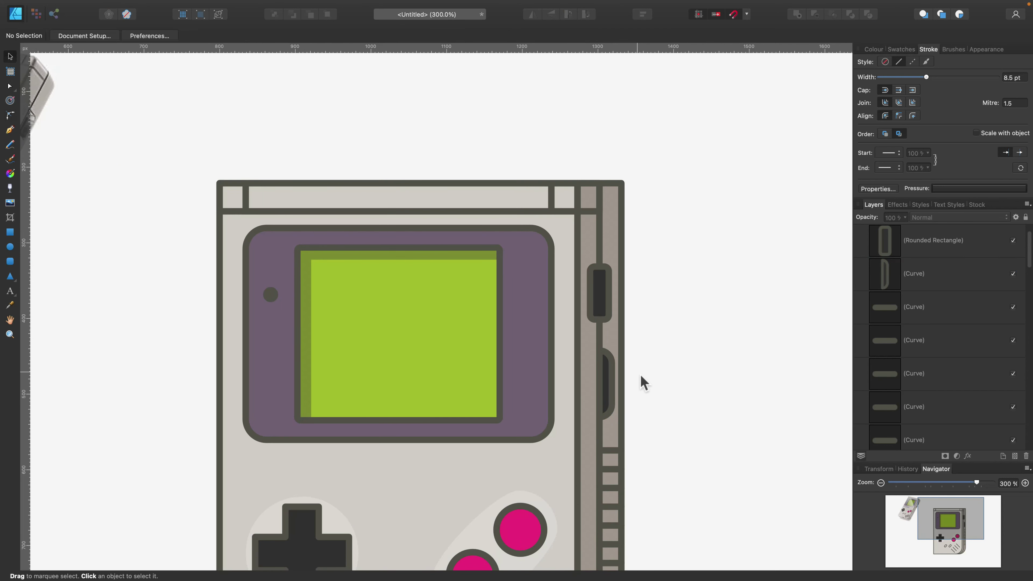
# Round the three square corners of the front body shape to a radius of about 10.9 px.
pyautogui.scroll(-10, 657, 340)
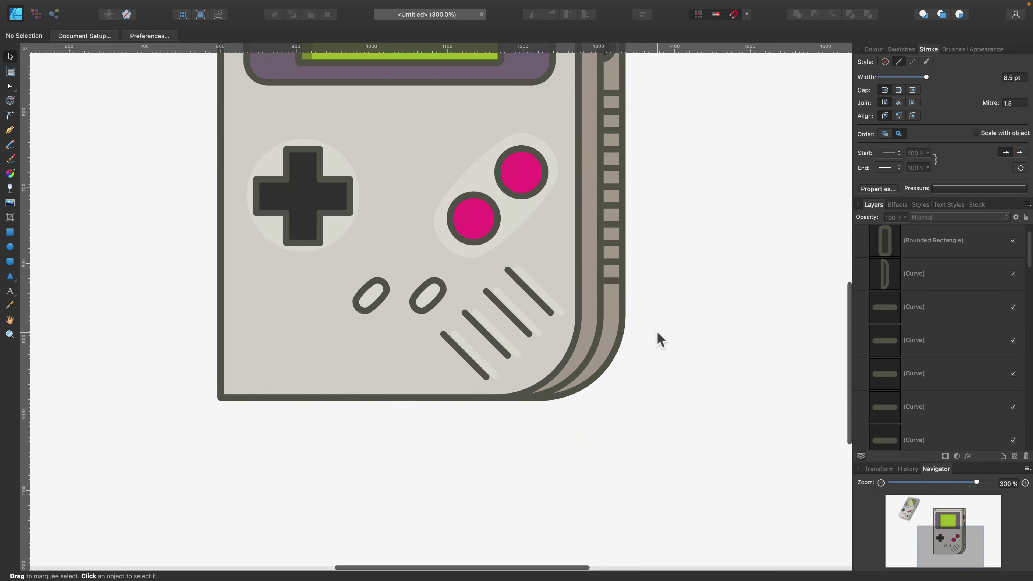
pyautogui.scroll(5, 659, 340)
pyautogui.scroll(3, 659, 339)
pyautogui.press('super+minus')
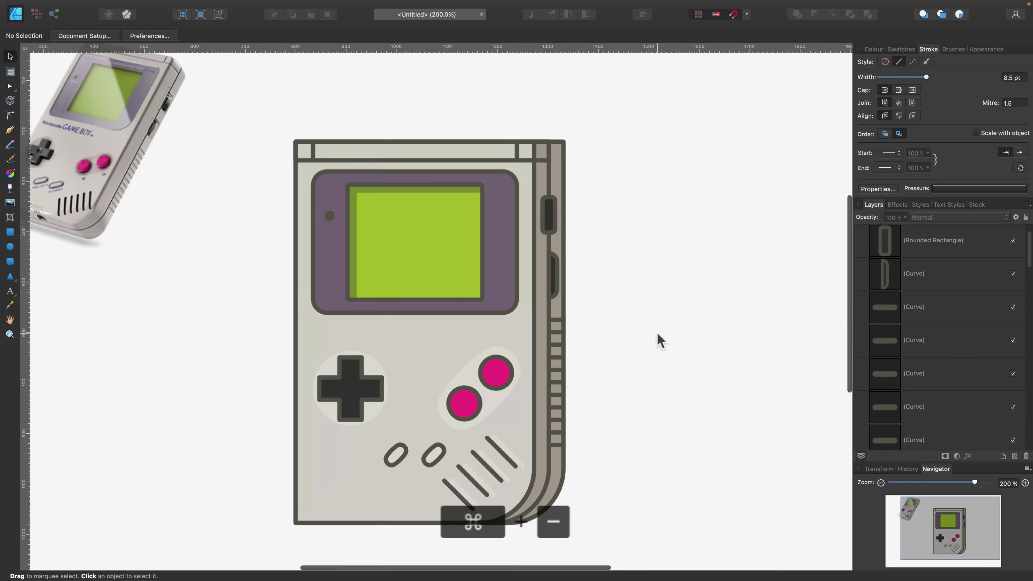
pyautogui.hscroll(-3, 604, 339)
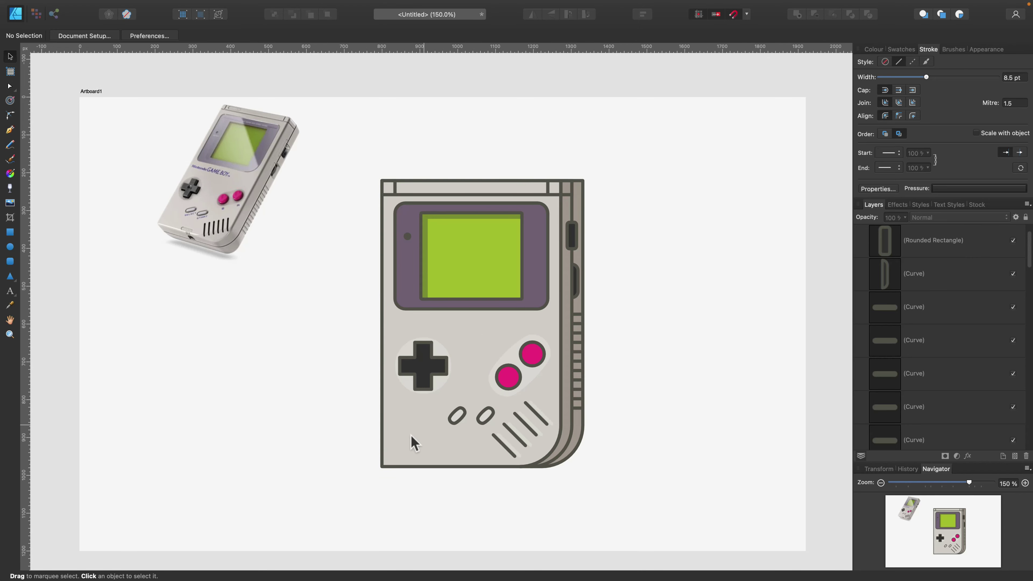
pyautogui.click(409, 447)
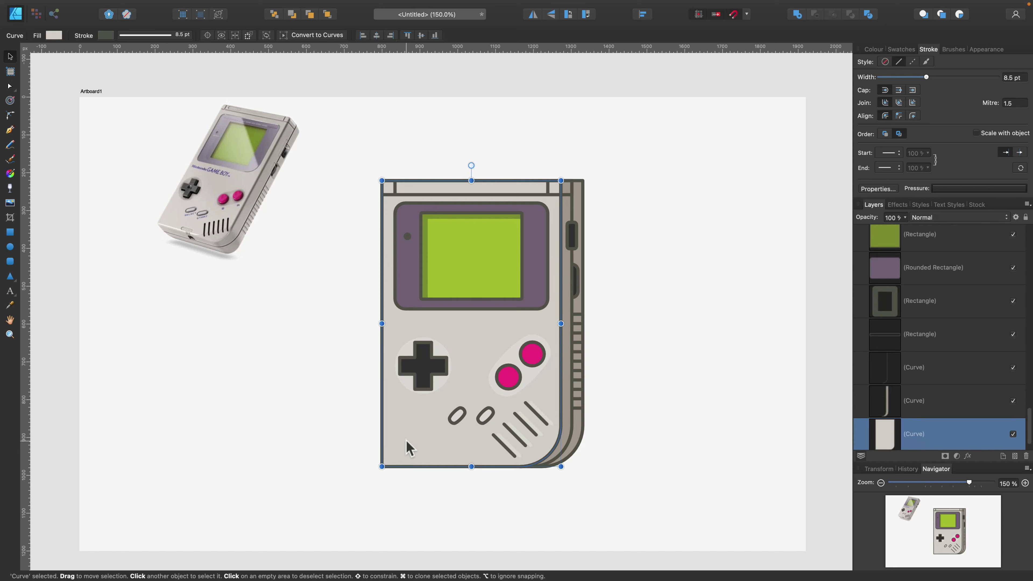
pyautogui.click(9, 116)
pyautogui.keyDown('shift'); pyautogui.click(382, 181); pyautogui.keyUp('shift')
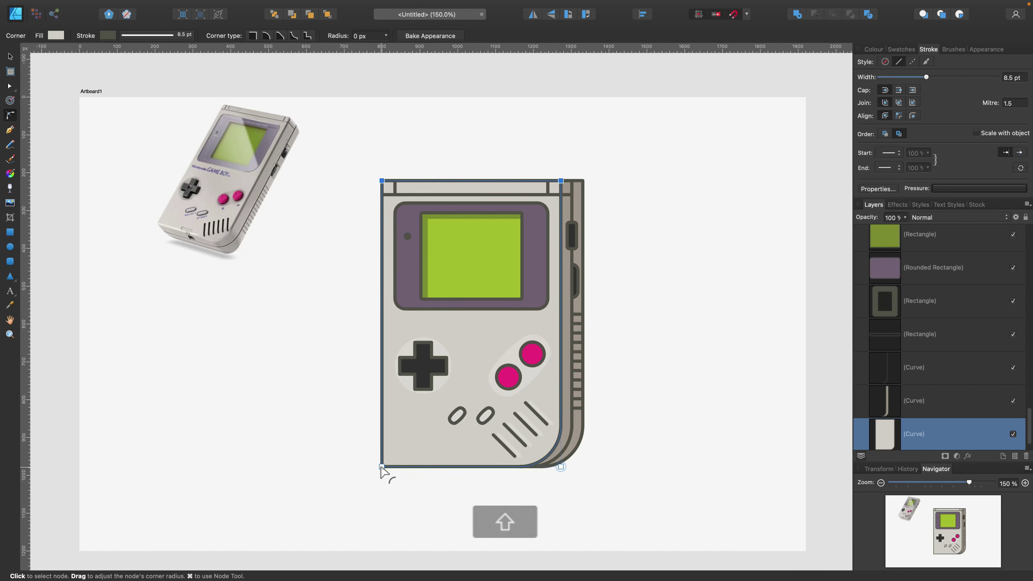
pyautogui.hscroll(1, 389, 170)
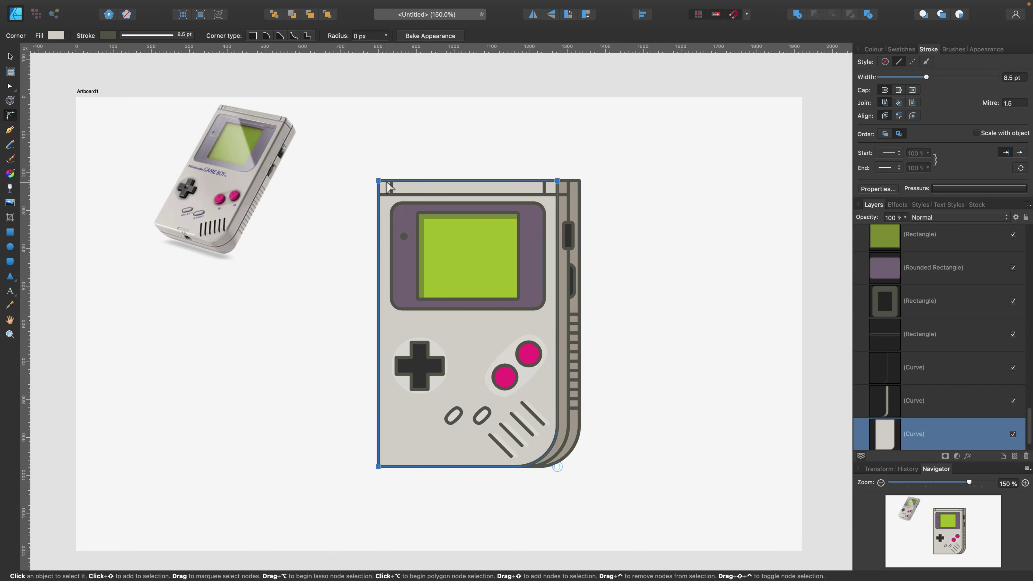
pyautogui.moveTo(380, 183); pyautogui.dragTo(383, 183)
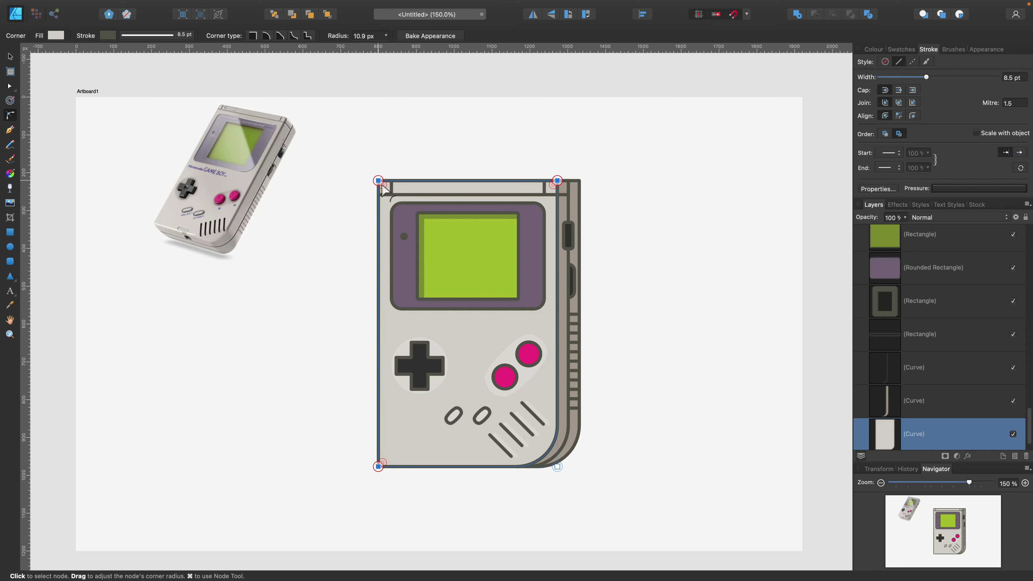
pyautogui.click(9, 56)
pyautogui.click(277, 300)
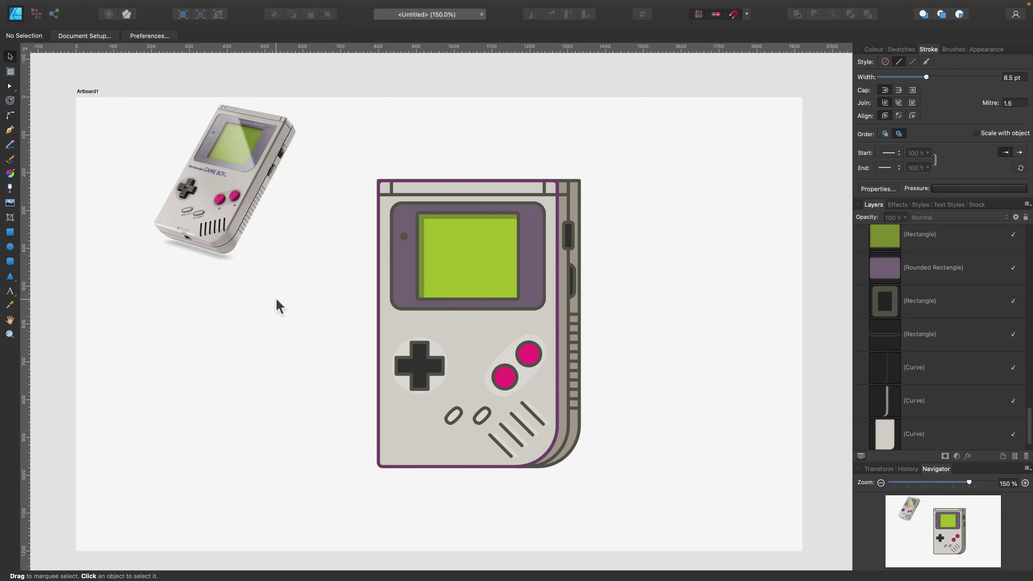
pyautogui.click(387, 237)
pyautogui.click(565, 203)
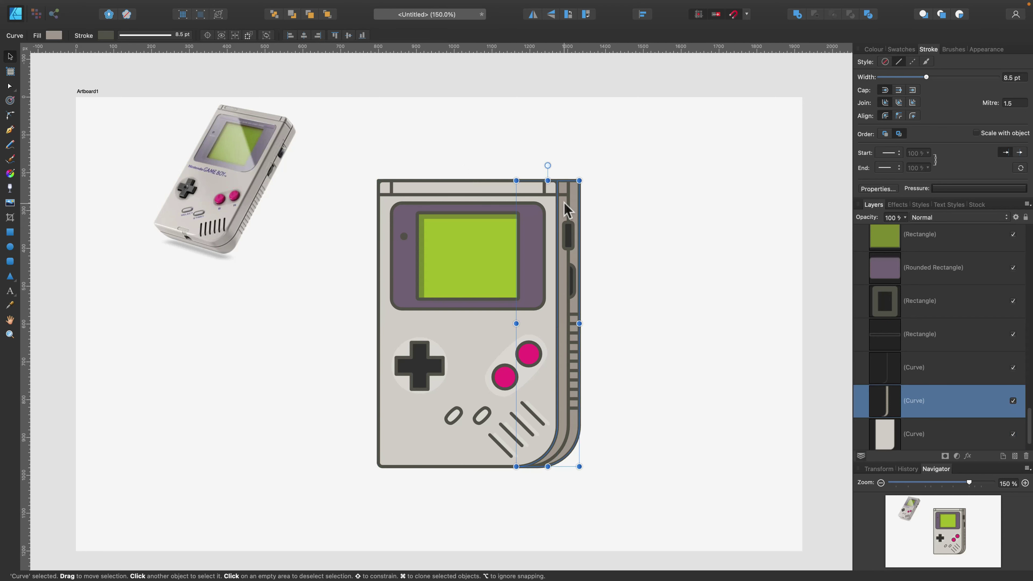
pyautogui.click(382, 220)
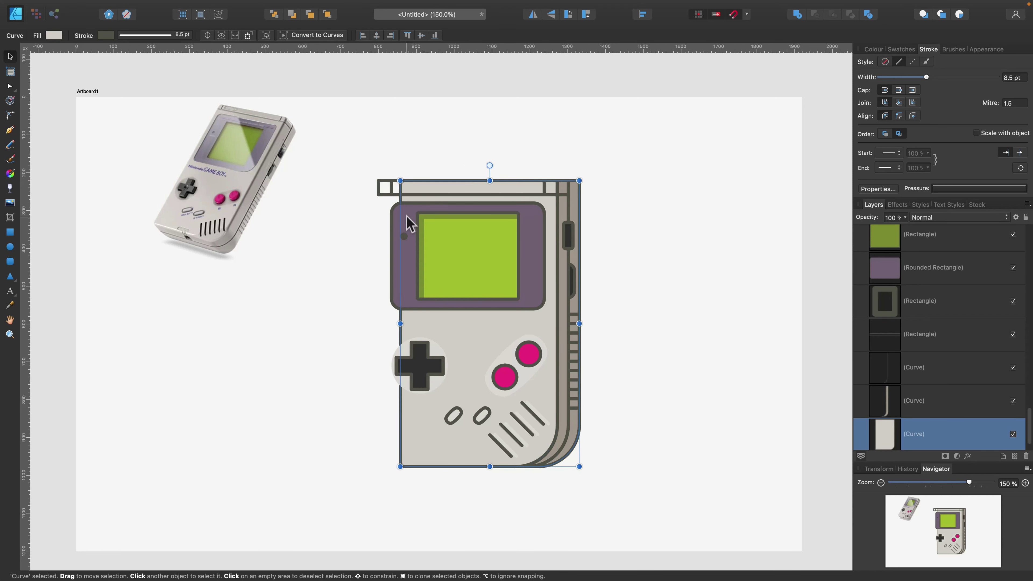
pyautogui.press('super+z')
# Delete the full-width outlined rectangle that forms the band along the top of the front body.
pyautogui.click(391, 188)
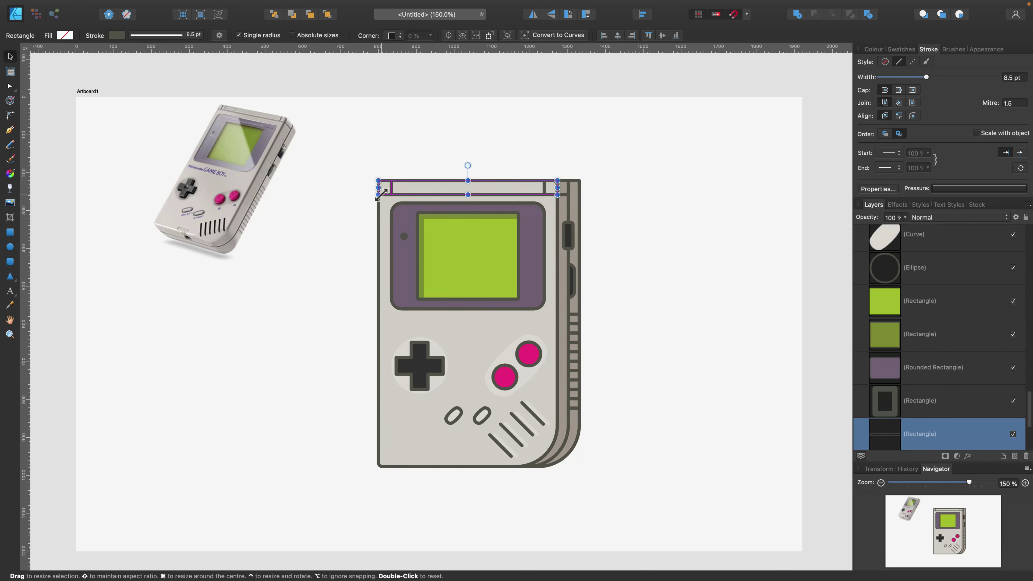
pyautogui.click(385, 189)
pyautogui.press('super+equal')
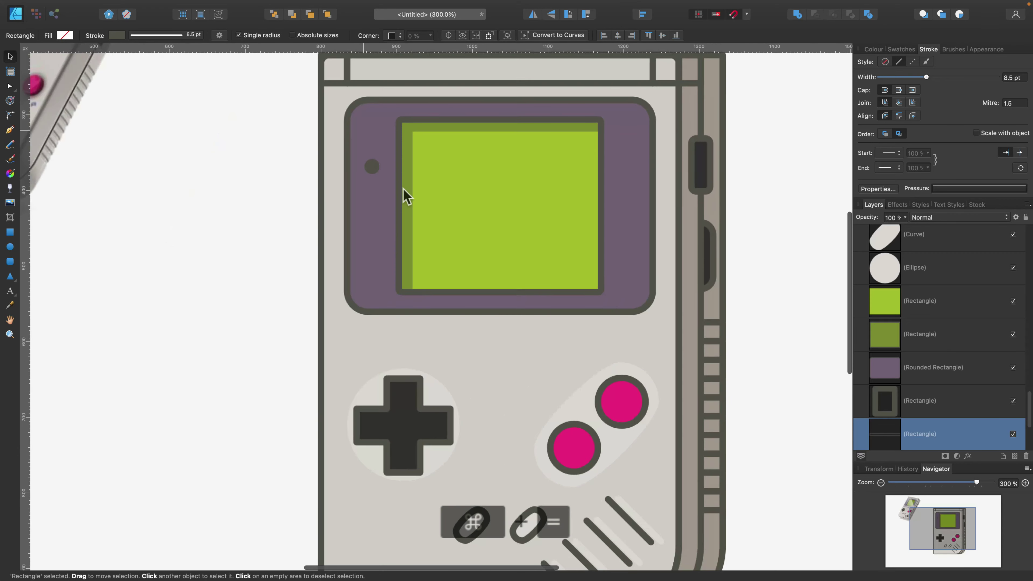
pyautogui.scroll(5, 404, 196)
pyautogui.press('BackSpace')
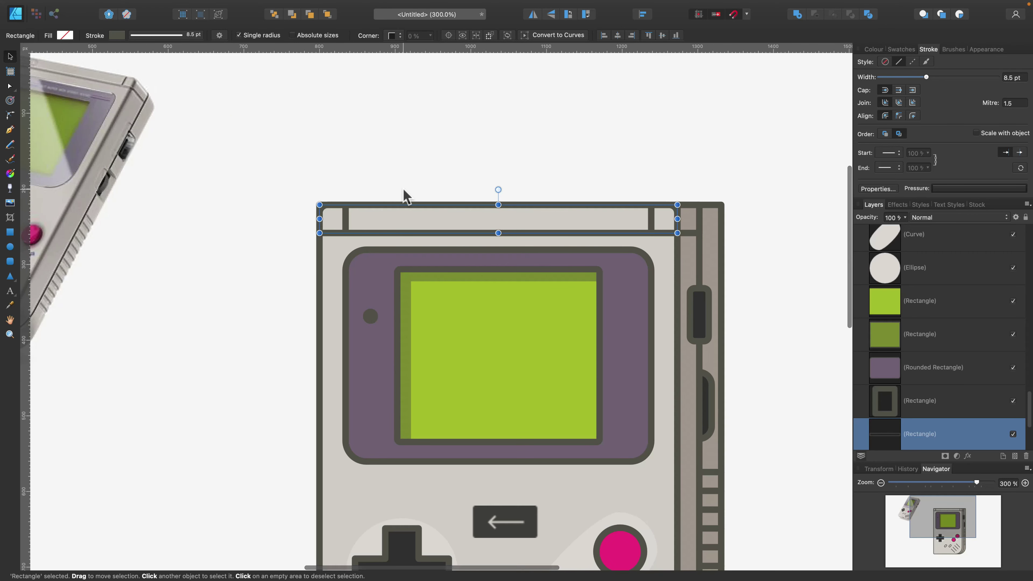
# Draw a straight horizontal line with the Pen tool across the front body, along the former lower edge of the top band.
pyautogui.click(10, 129)
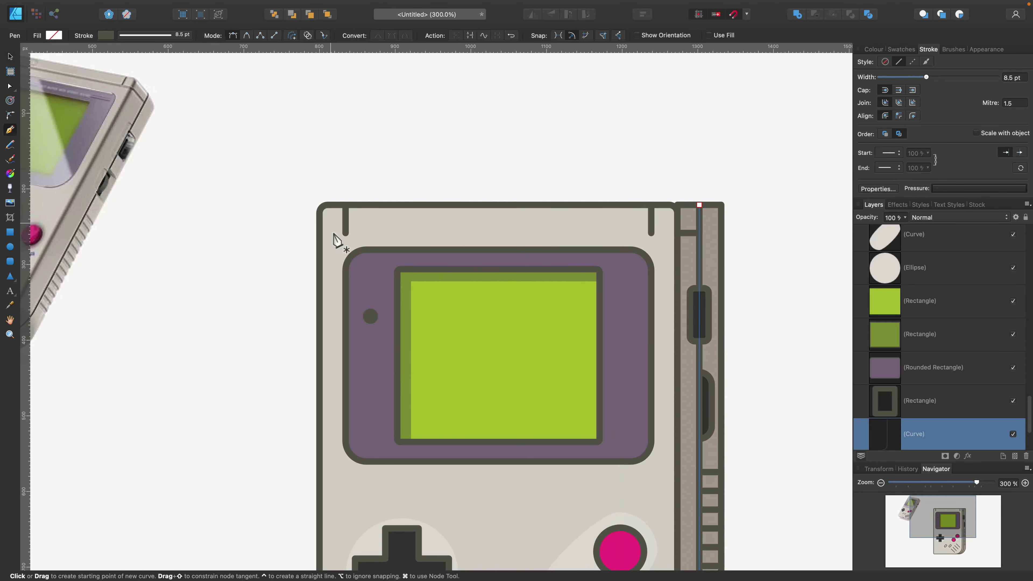
pyautogui.click(320, 232)
pyautogui.press('shift')
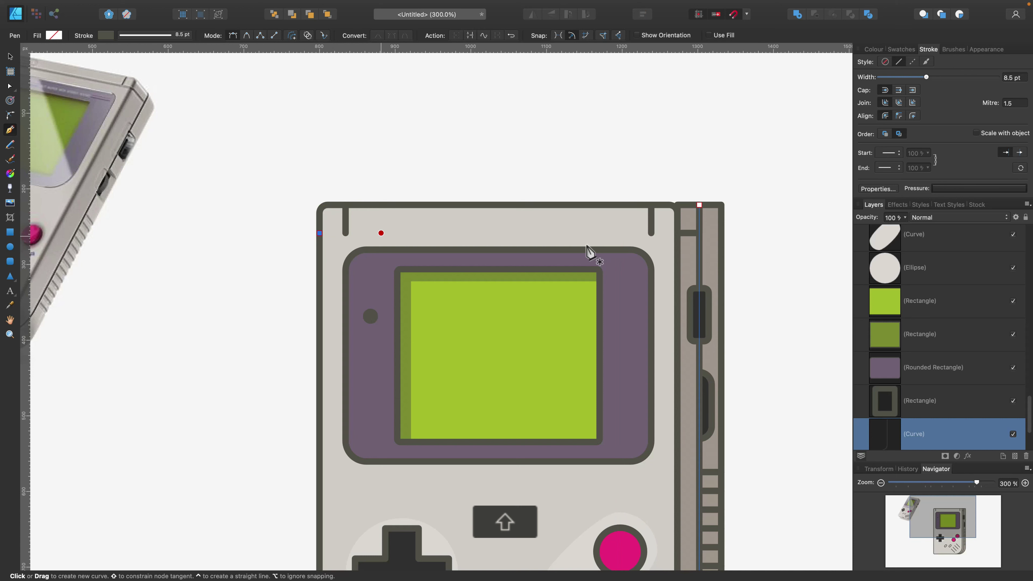
pyautogui.click(677, 234)
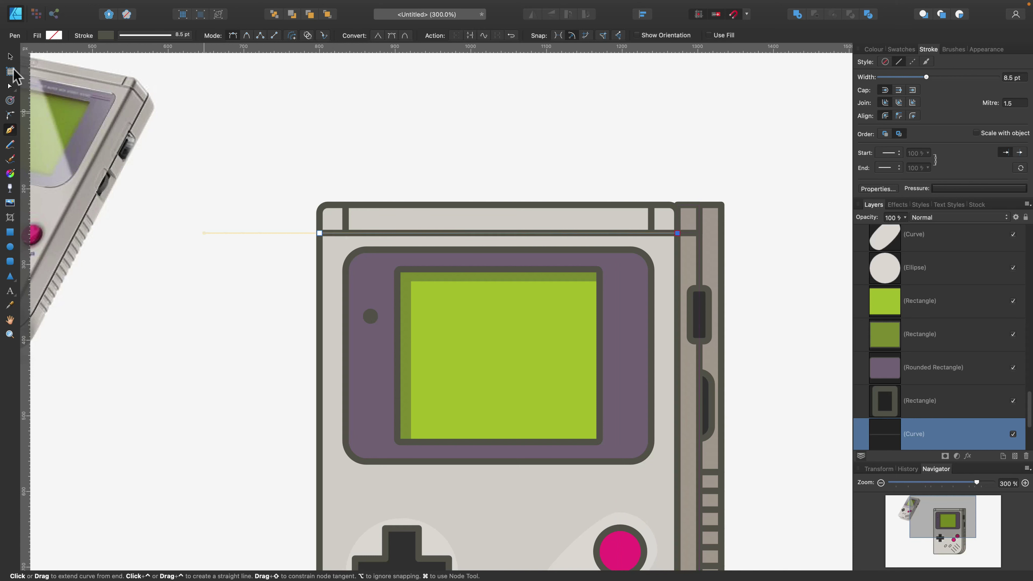
pyautogui.click(10, 57)
pyautogui.click(668, 190)
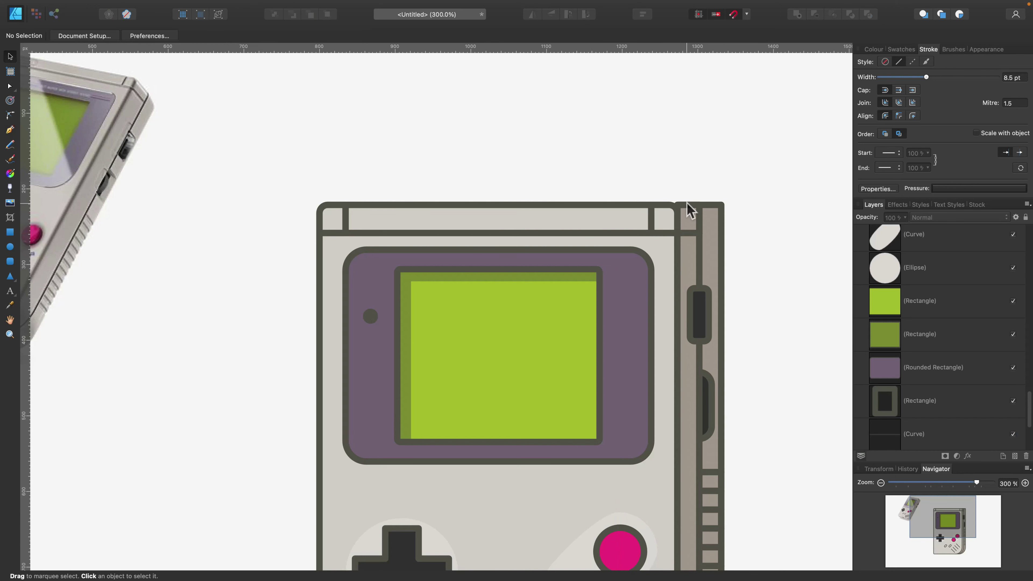
# Widen the small rectangle at the top of the inner side strip inward to the front band's nearest vertical divider.
pyautogui.click(681, 217)
pyautogui.moveTo(676, 220); pyautogui.dragTo(652, 224)
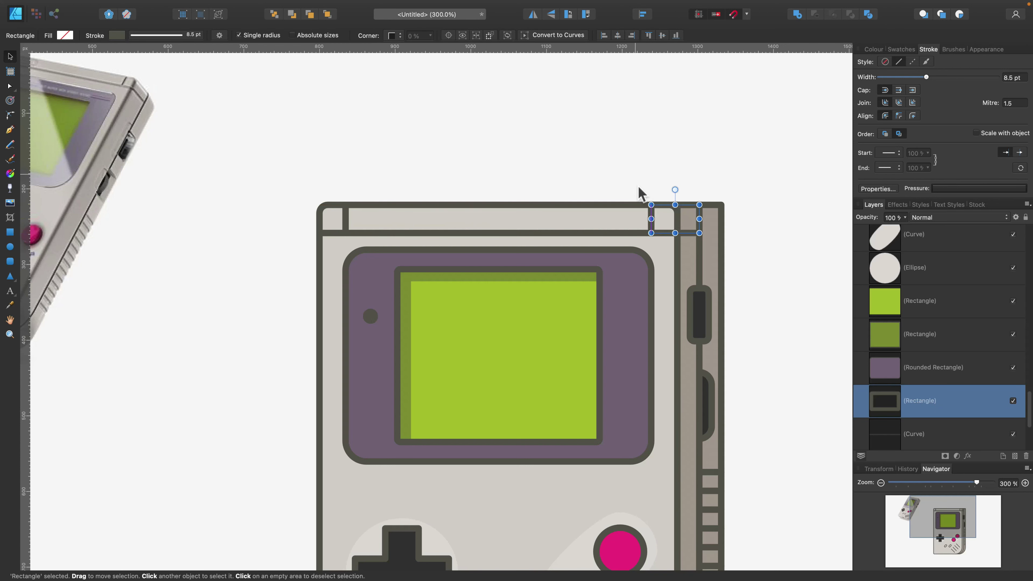
pyautogui.press('Escape')
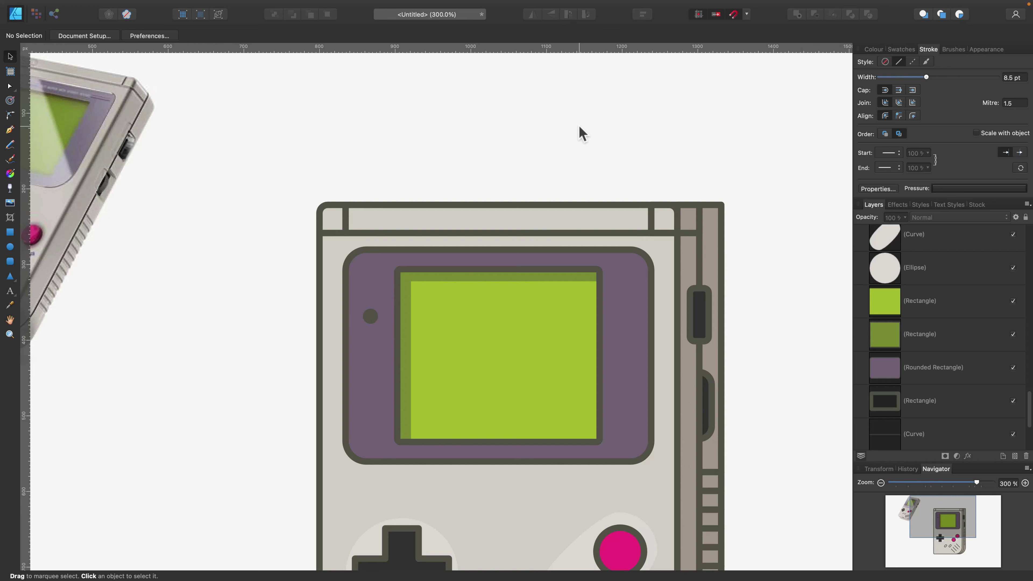
pyautogui.press('super+minus')
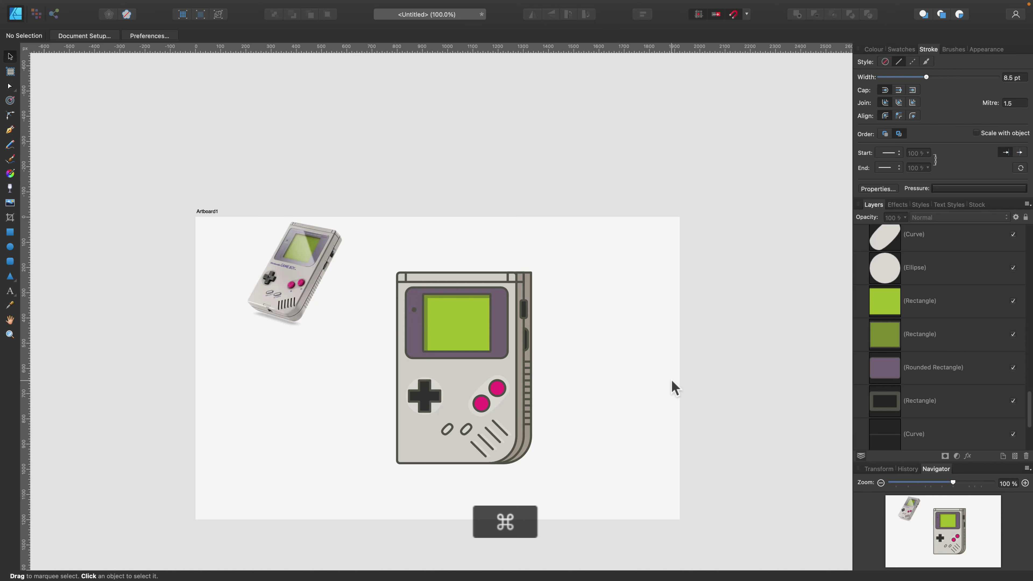
# Draw a small circle in the upper left area of the green screen and remove its outline.
pyautogui.press('super+equal')
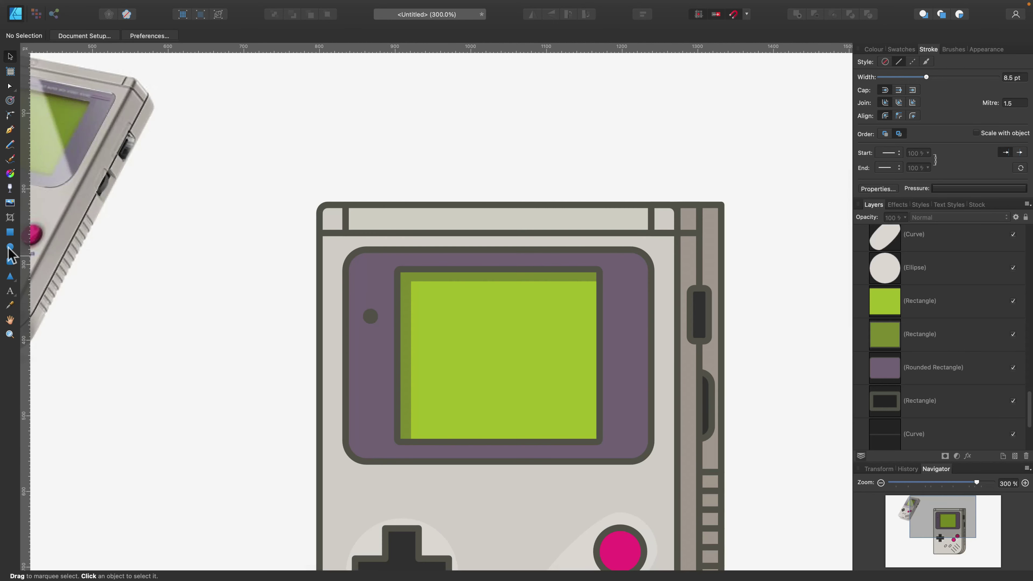
pyautogui.click(9, 247)
pyautogui.moveTo(445, 316); pyautogui.dragTo(475, 358)
pyautogui.click(873, 49)
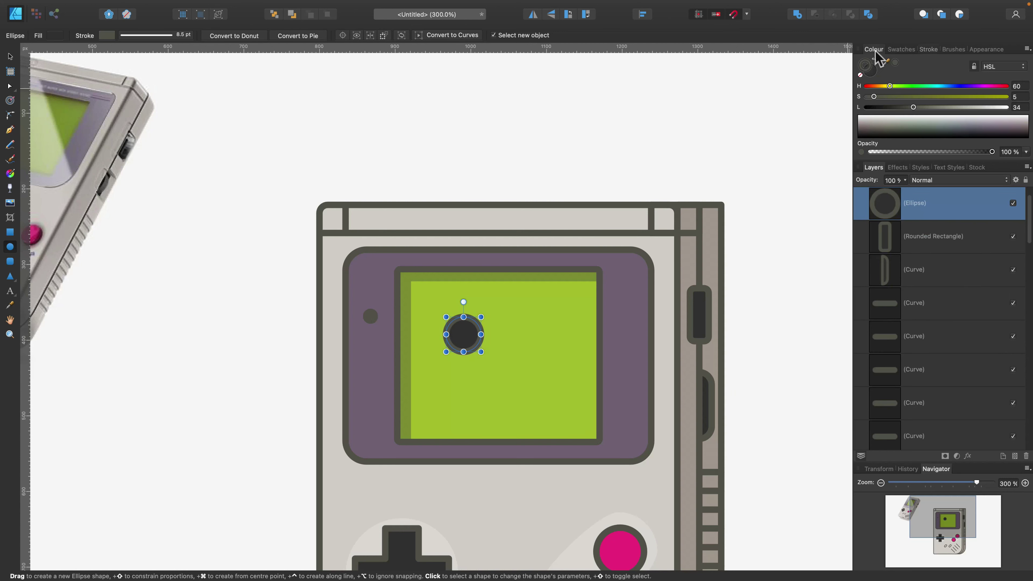
pyautogui.click(860, 74)
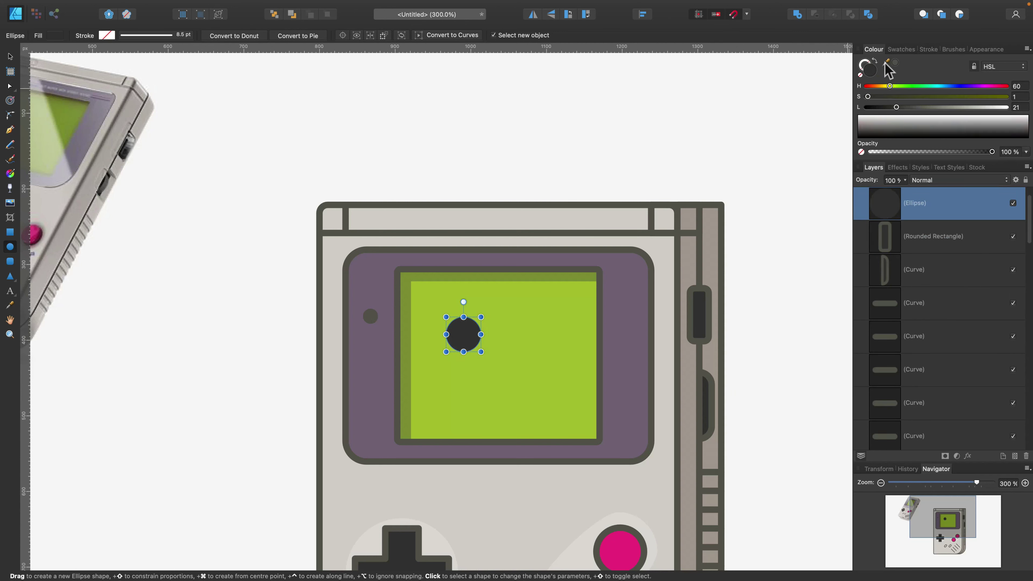
# Fill the circle with green sampled from the screen and darken it to a lightness of 19.
pyautogui.moveTo(774, 140); pyautogui.dragTo(517, 278)
pyautogui.click(895, 62)
pyautogui.moveTo(882, 106); pyautogui.dragTo(893, 108)
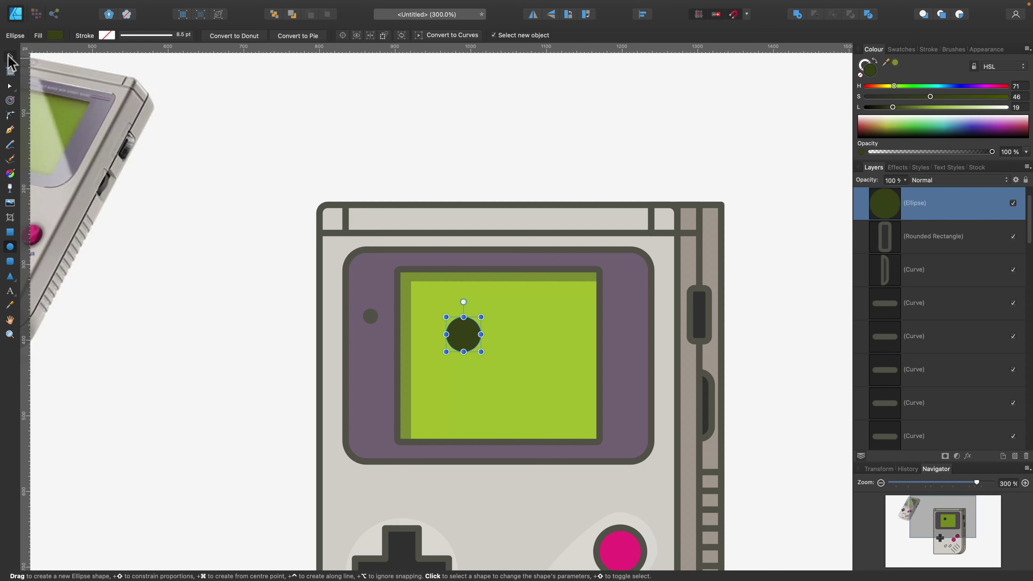
pyautogui.click(10, 56)
pyautogui.press('super+equal')
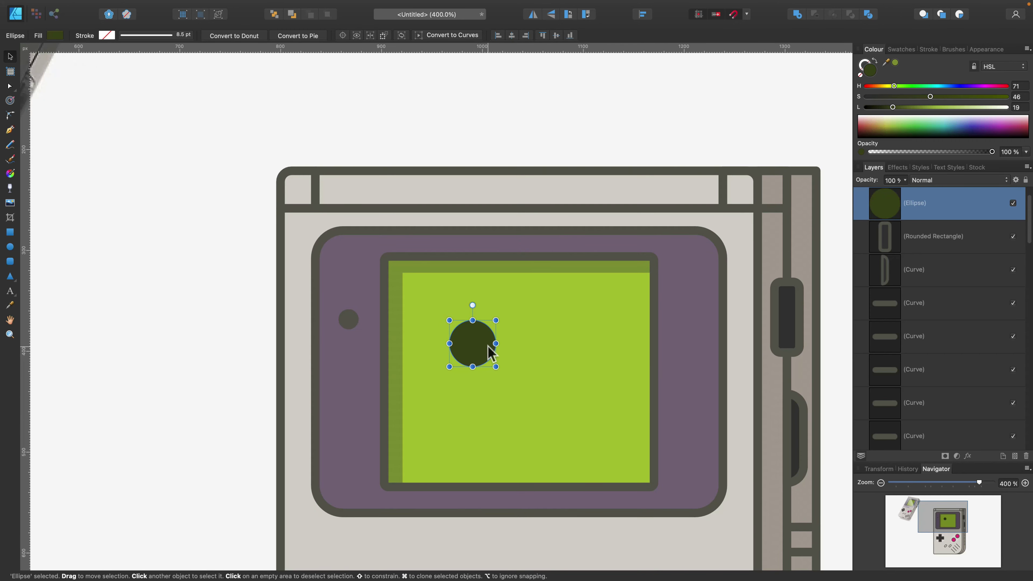
# Delete the dark green circle on the screen and build a cross from two overlapping dark green rectangles in its place.
pyautogui.scroll(-3, 474, 354)
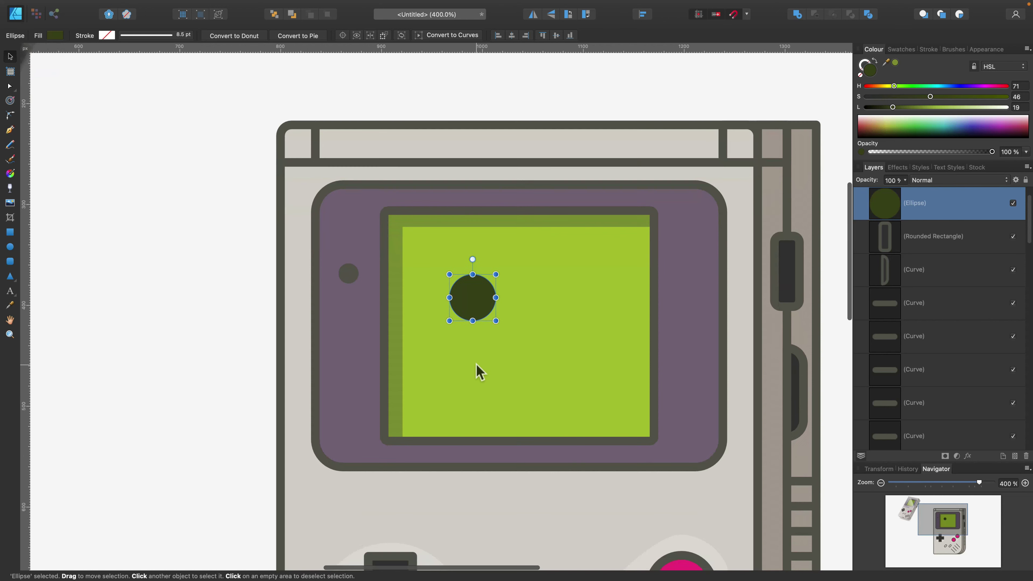
pyautogui.press('Delete')
pyautogui.click(11, 232)
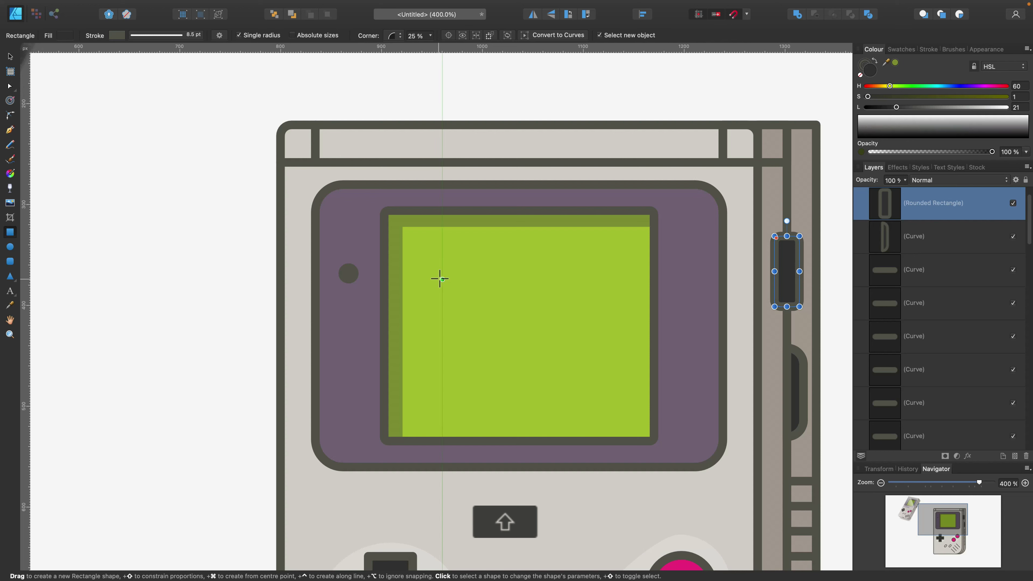
pyautogui.moveTo(442, 277); pyautogui.dragTo(495, 314)
pyautogui.press('v')
pyautogui.press('super+equal')
pyautogui.press('super+v')
pyautogui.moveTo(480, 264); pyautogui.dragTo(501, 286)
# Add a third copy of the bar, resize it into a square centred on the cross, and merge the three rectangles into one pixelated eye.
pyautogui.press('super+c')
pyautogui.press('super+v')
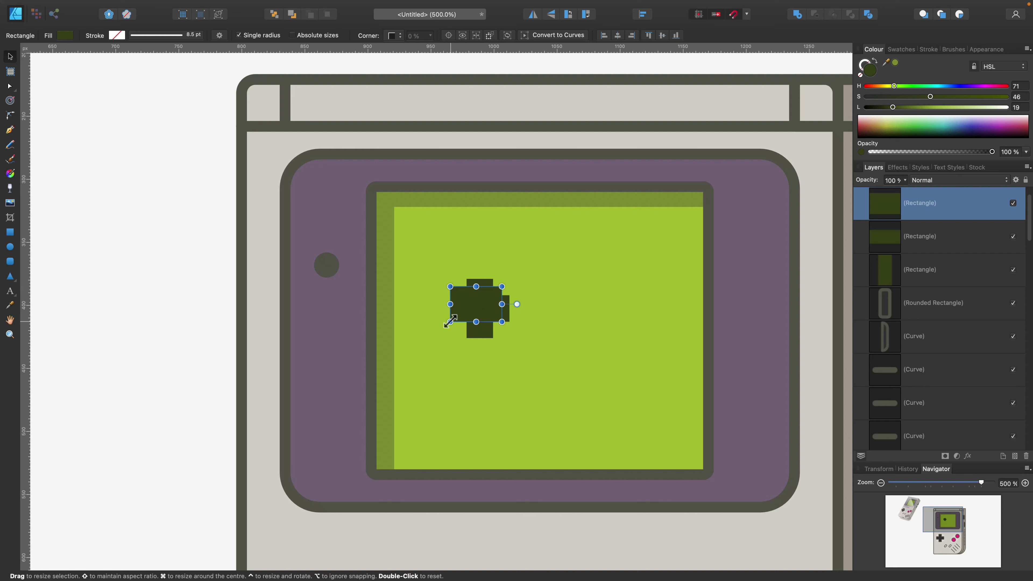
pyautogui.moveTo(451, 322); pyautogui.dragTo(488, 332)
pyautogui.keyDown('shift'); pyautogui.click(475, 285); pyautogui.keyUp('shift')
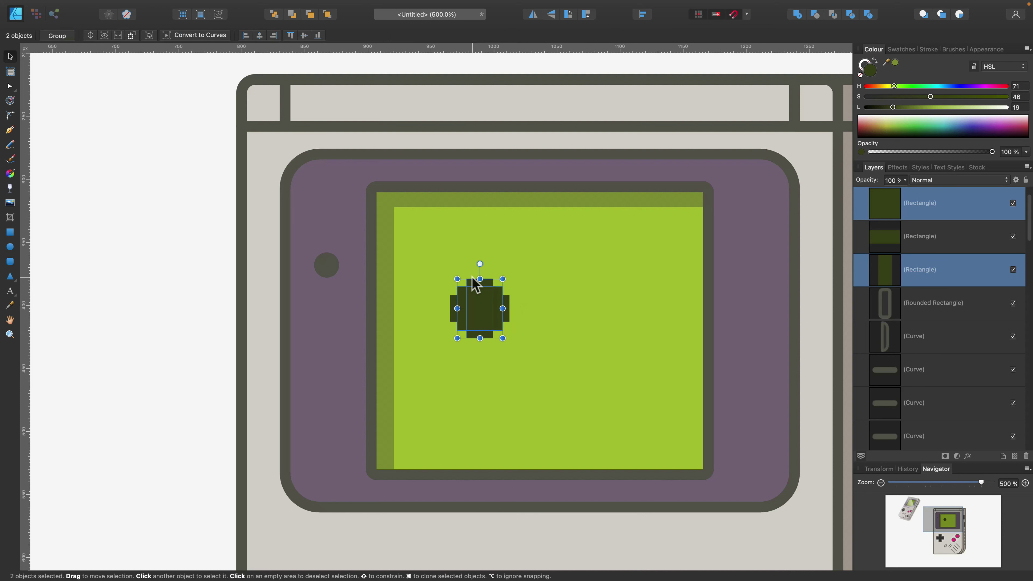
pyautogui.keyDown('shift'); pyautogui.click(506, 303); pyautogui.keyUp('shift')
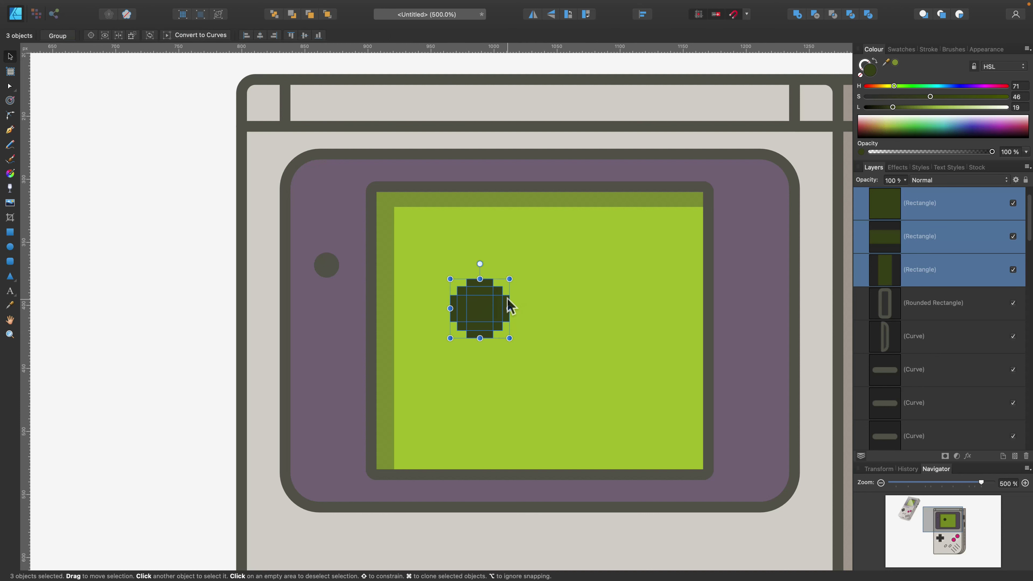
pyautogui.click(797, 14)
# Duplicate the pixel eye level with the original on the right and raise both eyes in the green screen.
pyautogui.moveTo(476, 314)
pyautogui.mouseDown()
pyautogui.moveTo(469, 290)
pyautogui.moveTo(608, 293)
pyautogui.mouseUp()
pyautogui.keyDown('shift'); pyautogui.click(486, 295); pyautogui.keyUp('shift')
pyautogui.click(595, 376)
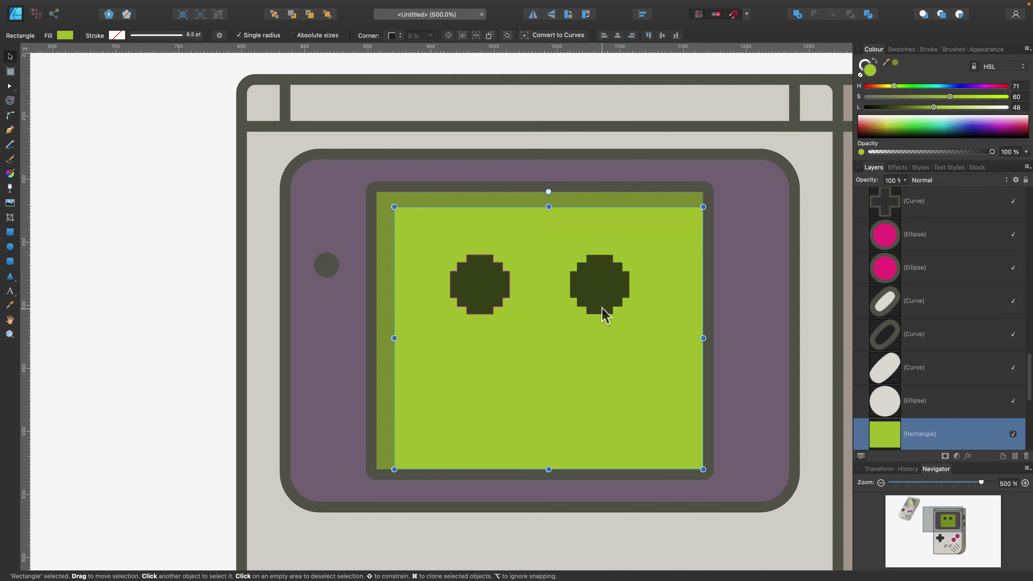
pyautogui.click(605, 315)
pyautogui.keyDown('shift'); pyautogui.click(491, 299); pyautogui.keyUp('shift')
pyautogui.click(557, 360)
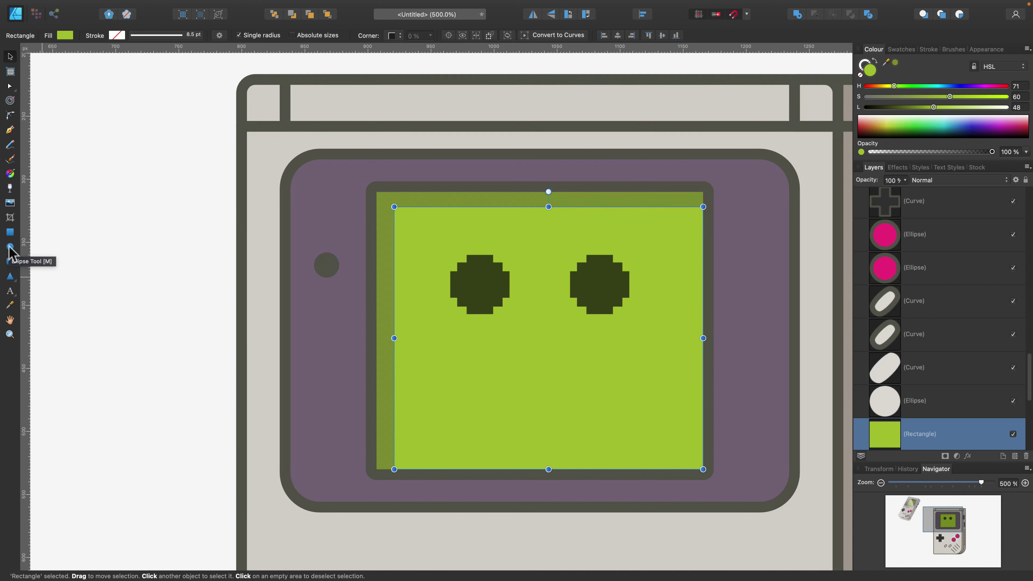
# Draw a thin dark green bar spanning the eyes, stack copies in the lower screen, and shorten the lowest to a central mouth segment.
pyautogui.click(11, 233)
pyautogui.press('super+equal')
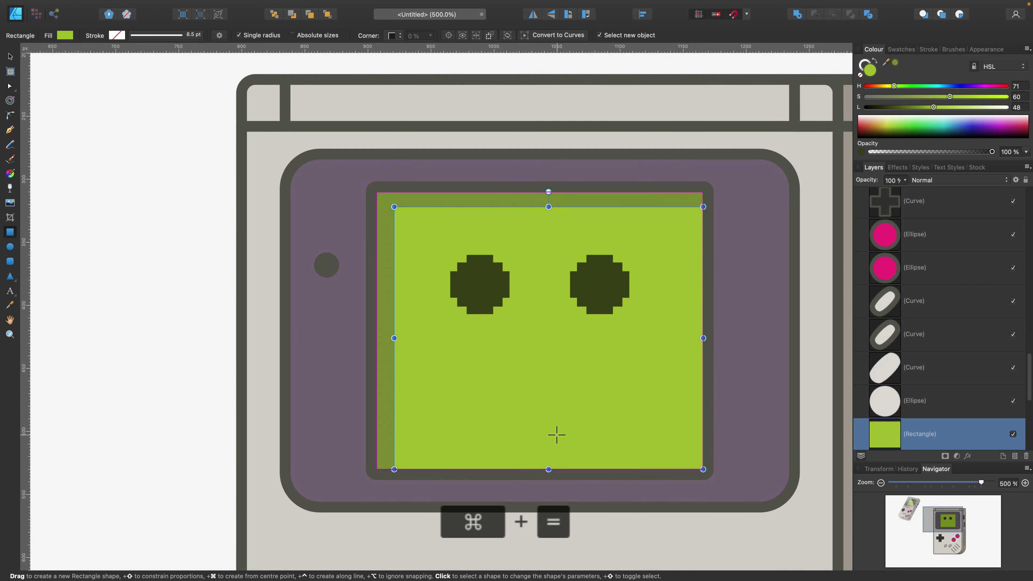
pyautogui.moveTo(453, 295)
pyautogui.mouseDown()
pyautogui.moveTo(468, 306)
pyautogui.moveTo(659, 306)
pyautogui.mouseUp()
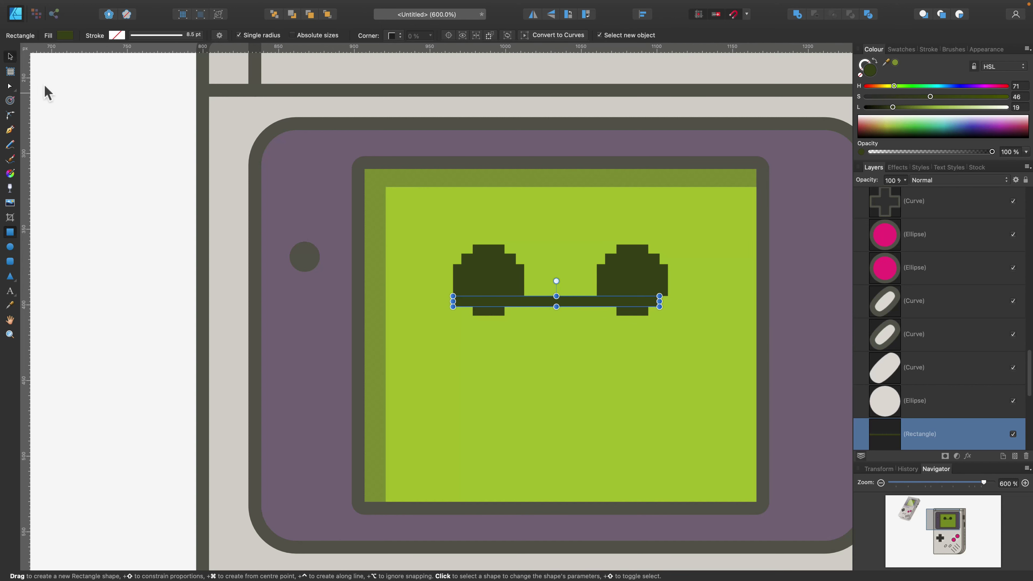
pyautogui.press('v')
pyautogui.moveTo(596, 302)
pyautogui.mouseDown()
pyautogui.moveTo(596, 448)
pyautogui.moveTo(598, 397)
pyautogui.moveTo(595, 438)
pyautogui.mouseUp()
pyautogui.moveTo(659, 430)
pyautogui.mouseDown()
pyautogui.moveTo(574, 429)
pyautogui.moveTo(584, 429)
pyautogui.mouseUp()
# Trim the bar above the central mouth segment into two short segments, one adjoining each end of it.
pyautogui.click(624, 422)
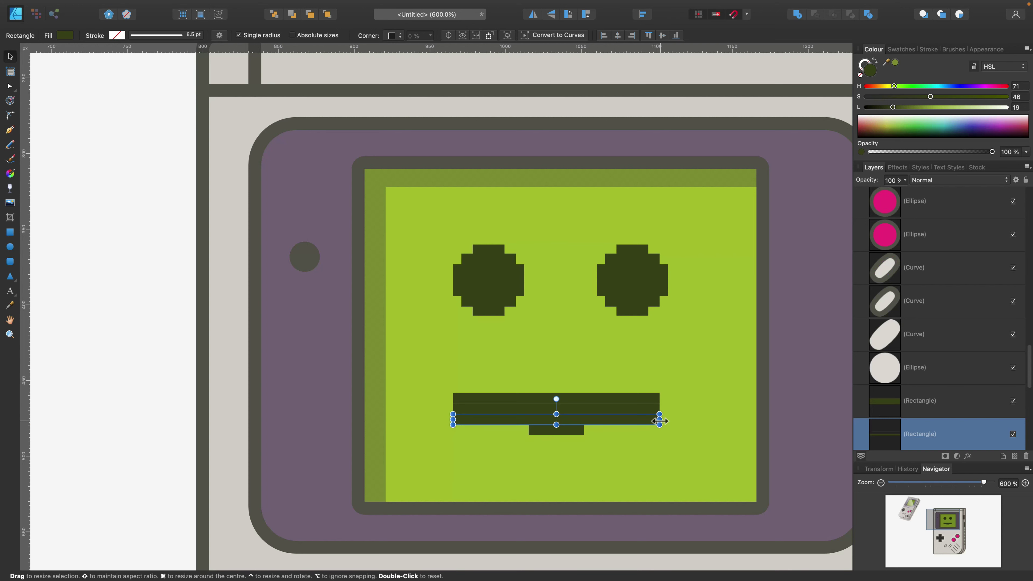
pyautogui.moveTo(659, 421); pyautogui.dragTo(528, 421)
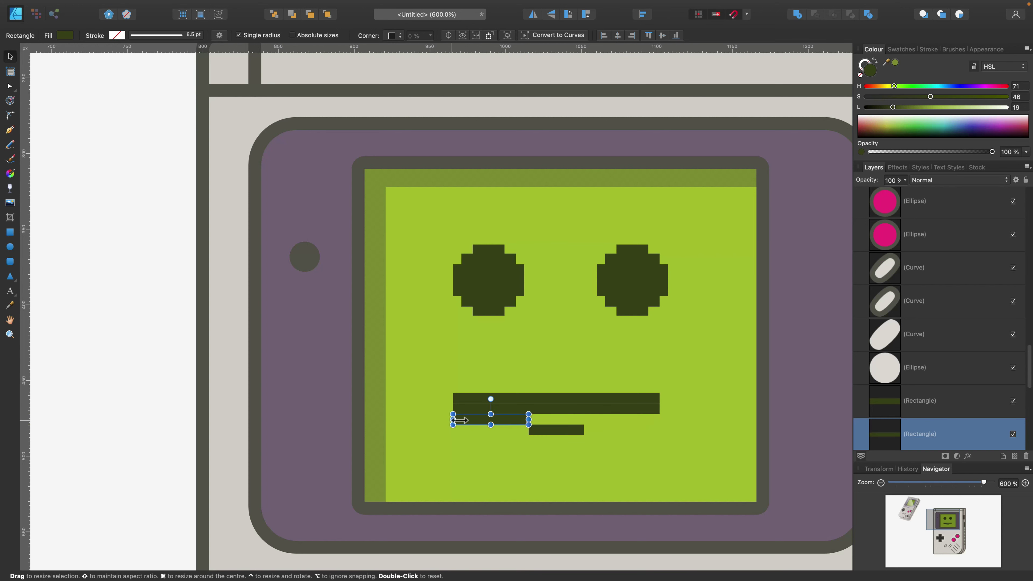
pyautogui.moveTo(453, 419)
pyautogui.mouseDown()
pyautogui.moveTo(600, 429)
pyautogui.moveTo(595, 422)
pyautogui.mouseUp()
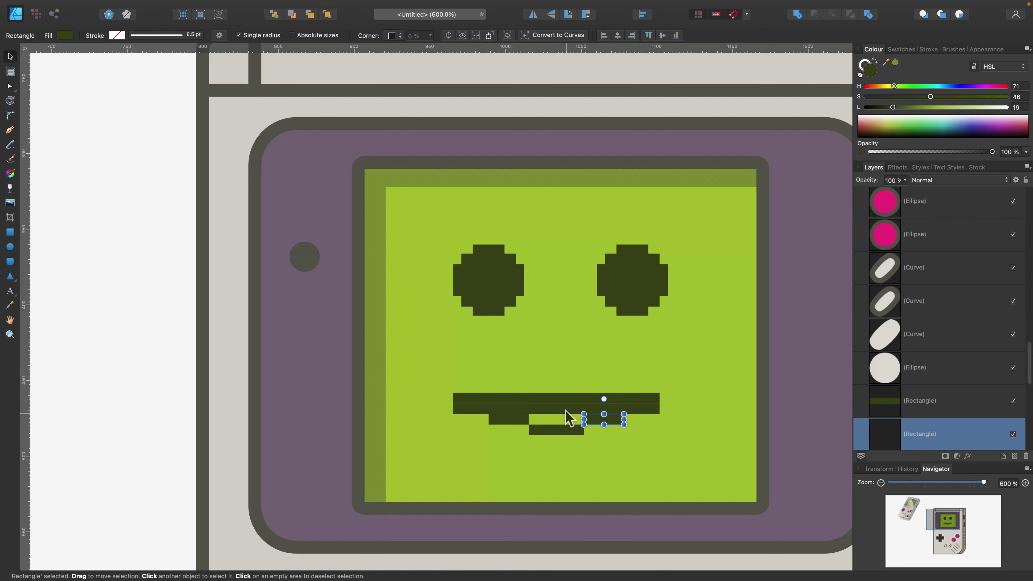
# Trim the next bar up into two outer mouth segments and shorten the topmost bar to a 7.5 px square at the left end.
pyautogui.click(658, 409)
pyautogui.moveTo(659, 408); pyautogui.dragTo(465, 405)
pyautogui.click(526, 399)
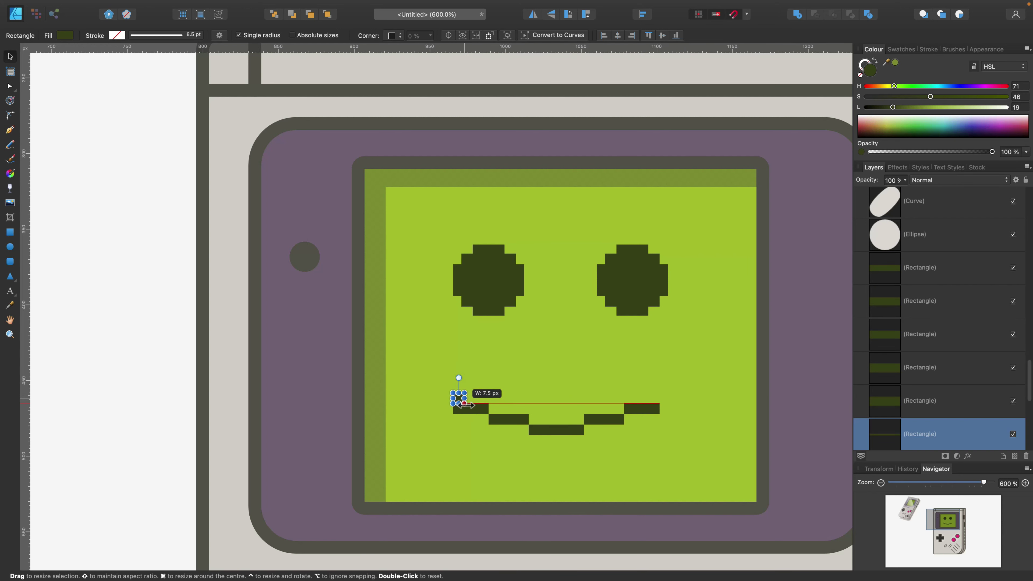
pyautogui.click(467, 405)
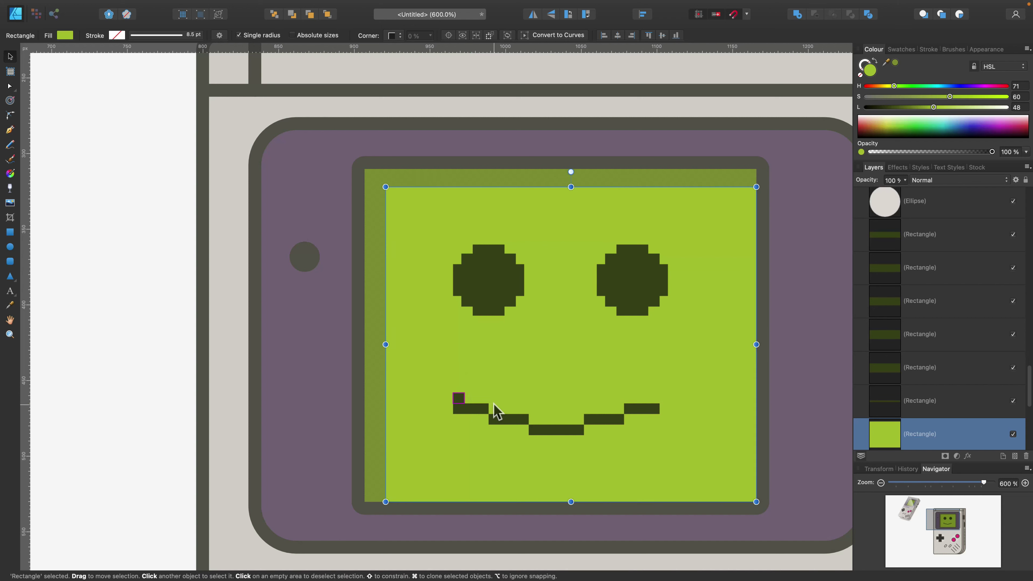
# Copy the small square to the smile's right end and move the left square outward to sit diagonally off its segment.
pyautogui.click(460, 398)
pyautogui.moveTo(459, 399); pyautogui.dragTo(668, 400)
pyautogui.click(454, 401)
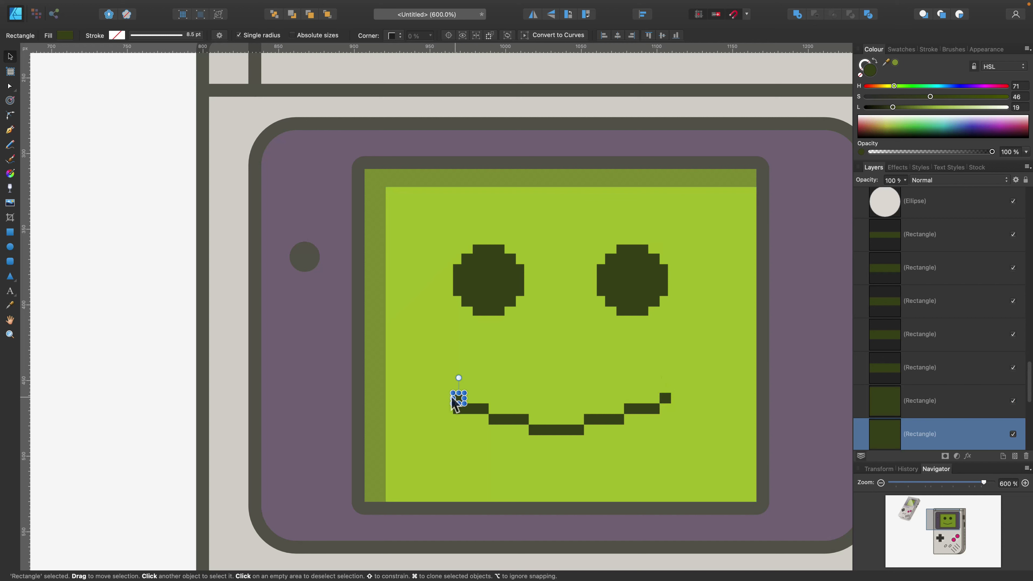
pyautogui.moveTo(454, 402); pyautogui.dragTo(449, 403)
pyautogui.click(438, 408)
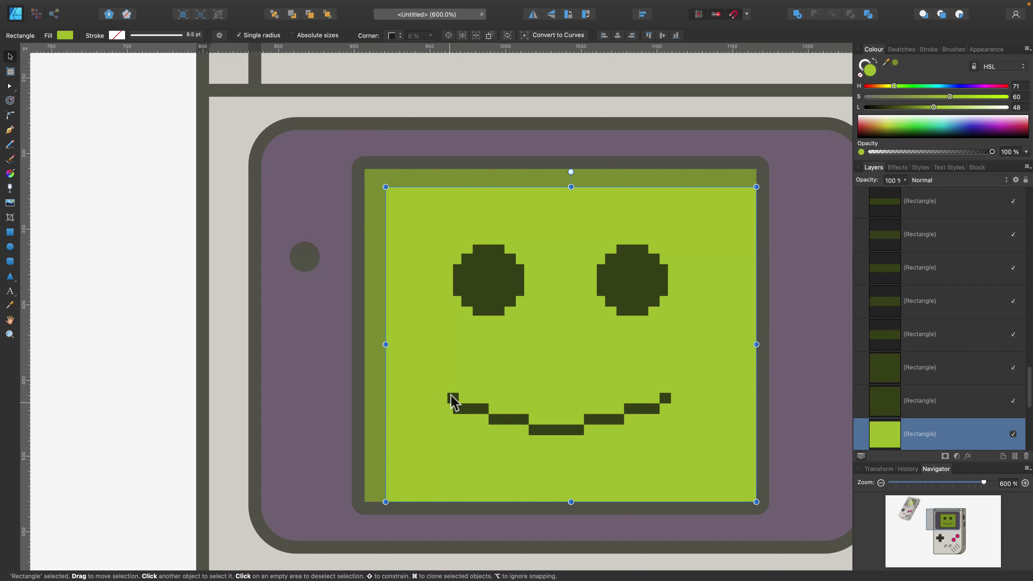
pyautogui.click(453, 401)
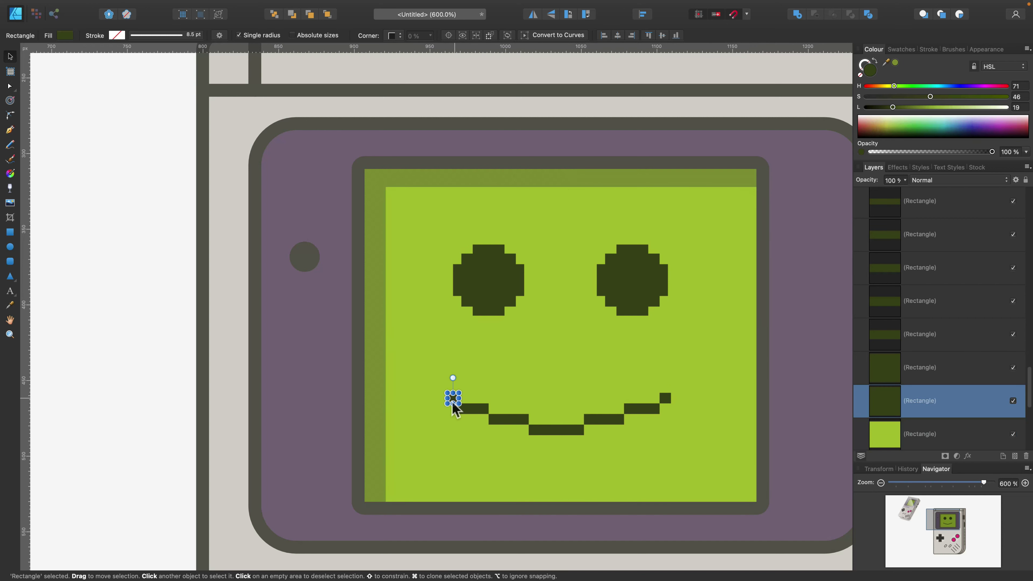
pyautogui.moveTo(451, 405); pyautogui.dragTo(446, 404)
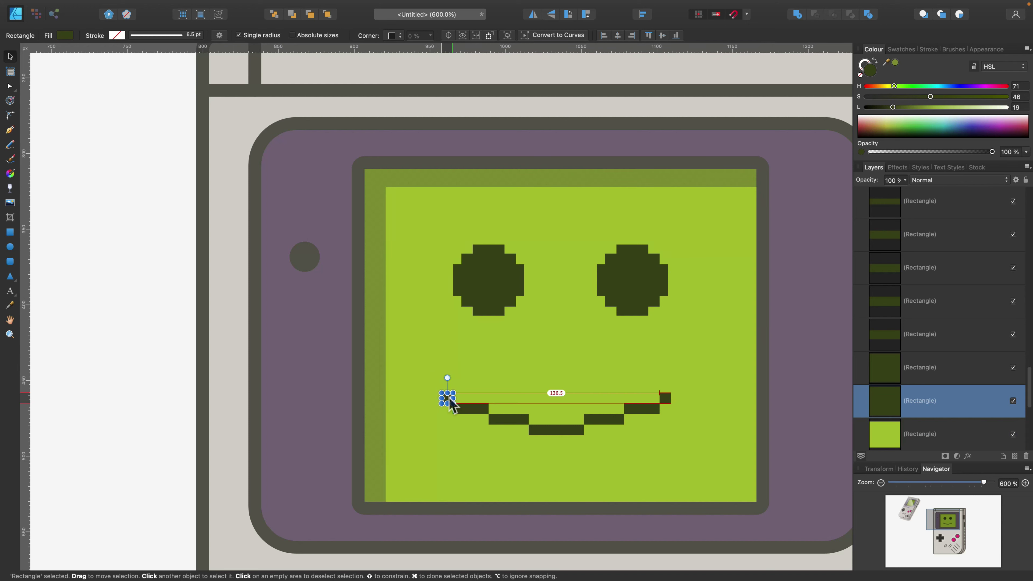
pyautogui.click(475, 445)
# Draw a wide, flat ellipse across the Game Boy's base and fill it with a sampled near-white tone.
pyautogui.press('super+minus')
pyautogui.press('super+minus')
pyautogui.press('super+minus')
pyautogui.press('super+minus')
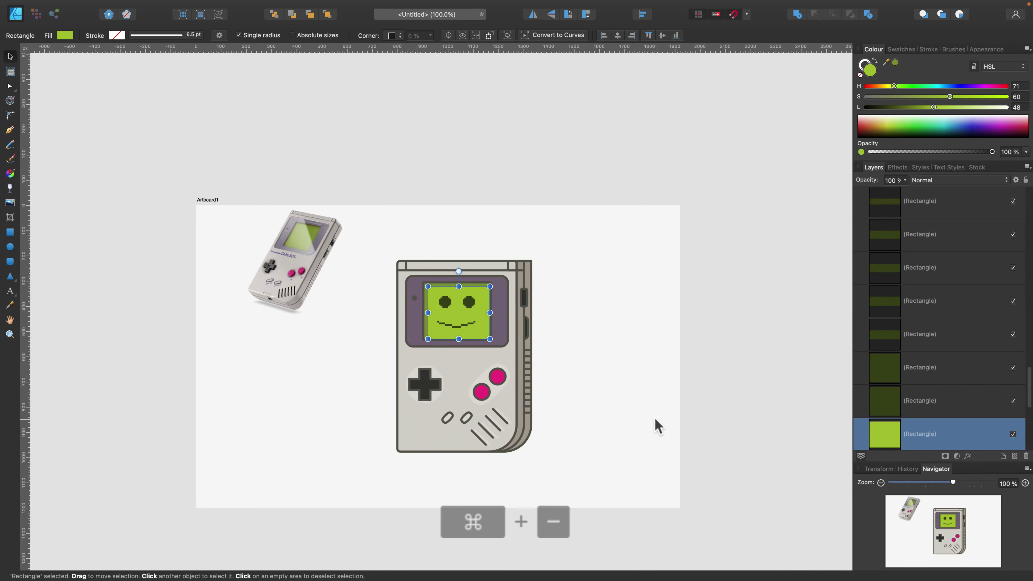
pyautogui.click(643, 419)
pyautogui.scroll(1, 642, 419)
pyautogui.hscroll(-1, 643, 419)
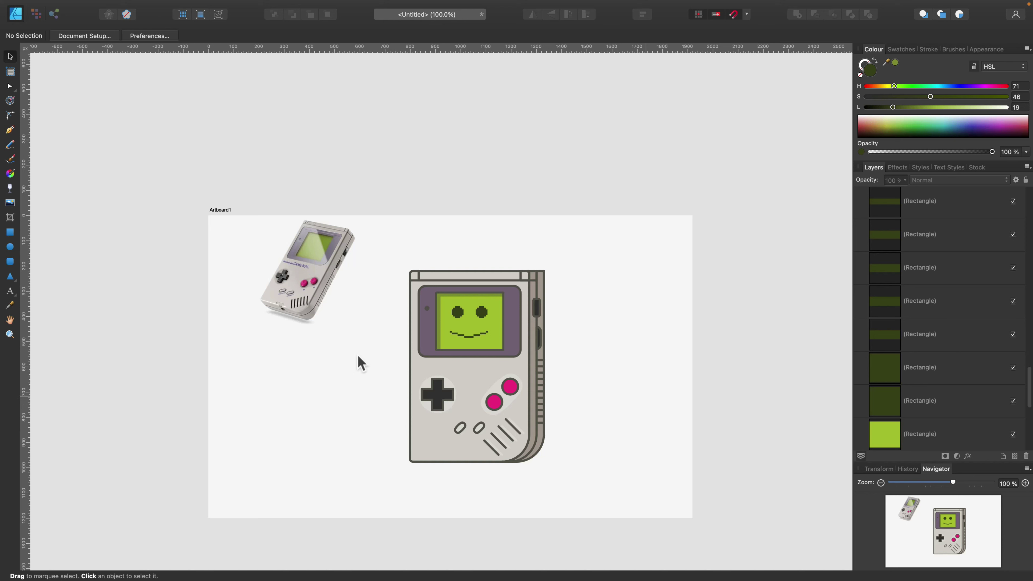
pyautogui.click(8, 248)
pyautogui.moveTo(402, 453); pyautogui.dragTo(565, 468)
pyautogui.moveTo(884, 62); pyautogui.dragTo(616, 311)
pyautogui.click(896, 64)
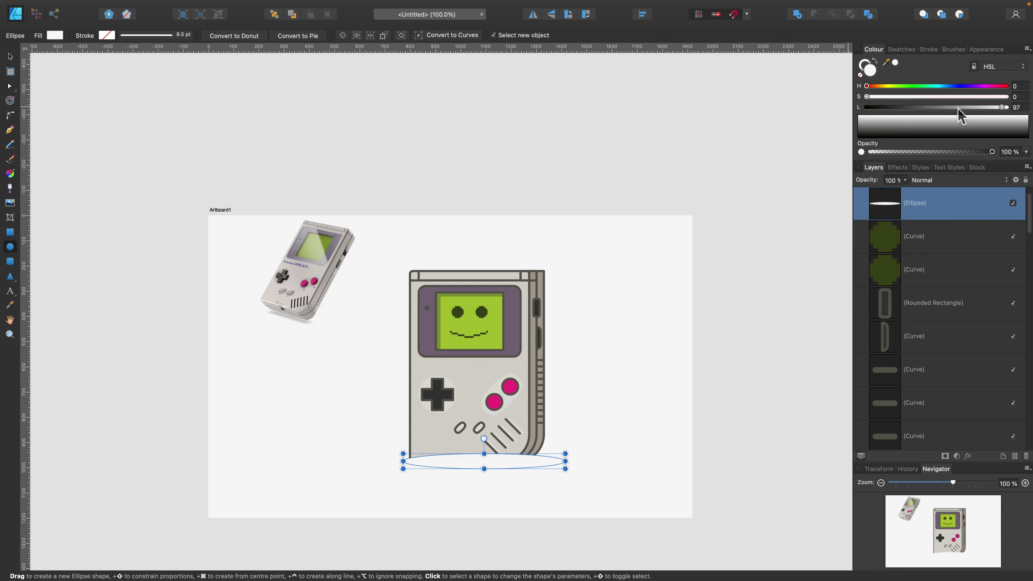
# Send the base ellipse behind all artwork, darken it to a lightness of 59, and shift it slightly to the right.
pyautogui.moveTo(991, 109); pyautogui.dragTo(975, 109)
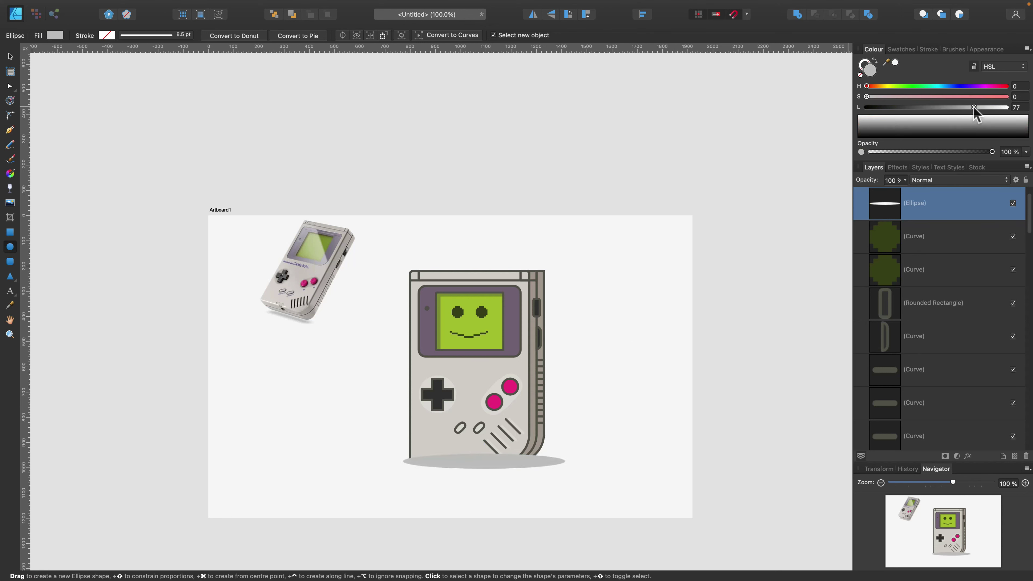
pyautogui.press('super+shift+bracketleft')
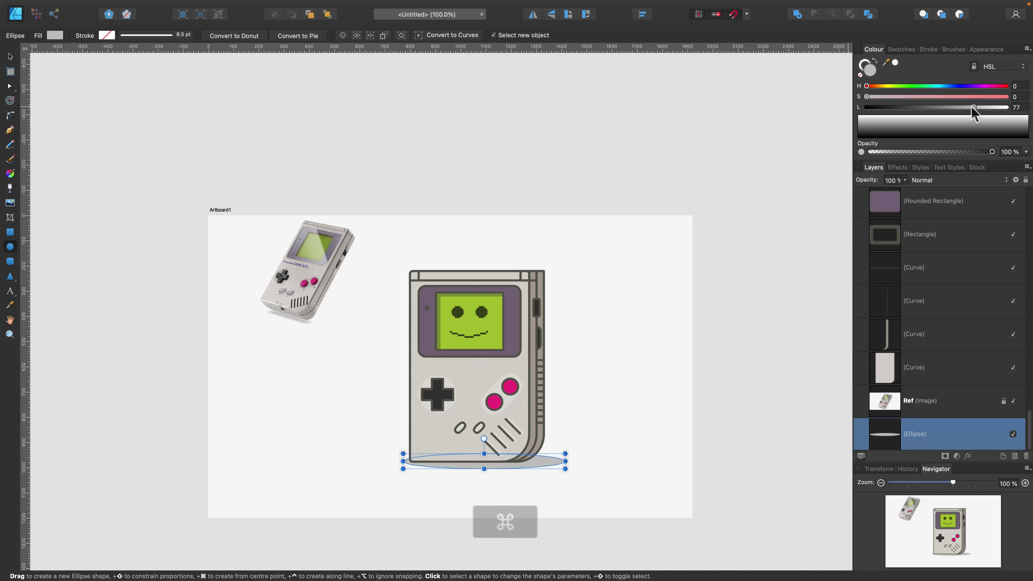
pyautogui.moveTo(974, 108); pyautogui.dragTo(949, 108)
pyautogui.press('v')
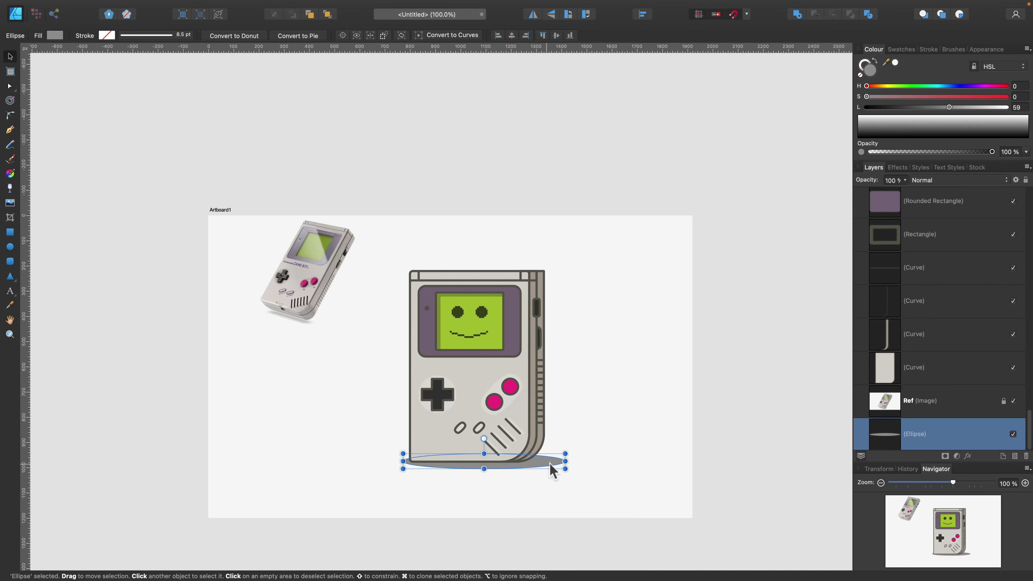
pyautogui.moveTo(549, 463); pyautogui.dragTo(555, 465)
pyautogui.click(642, 516)
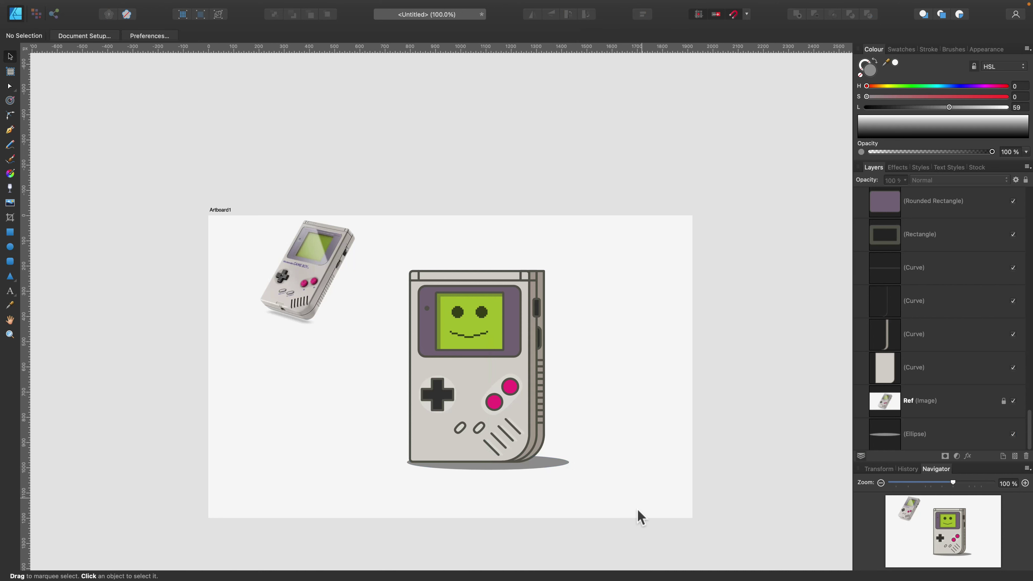
# Delete the grey shadow ellipse beneath the Game Boy.
pyautogui.click(561, 467)
pyautogui.press('BackSpace')
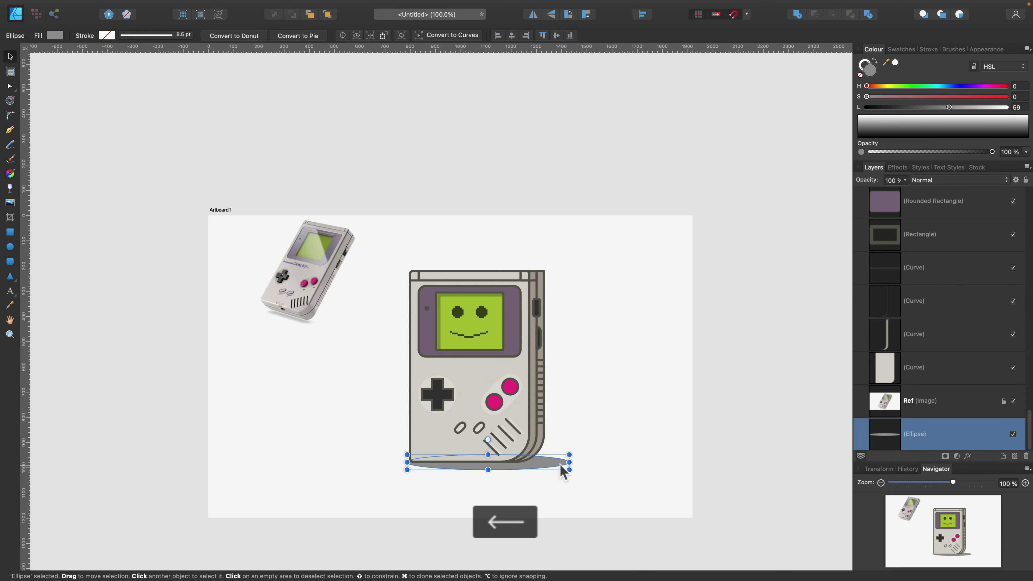
pyautogui.click(739, 417)
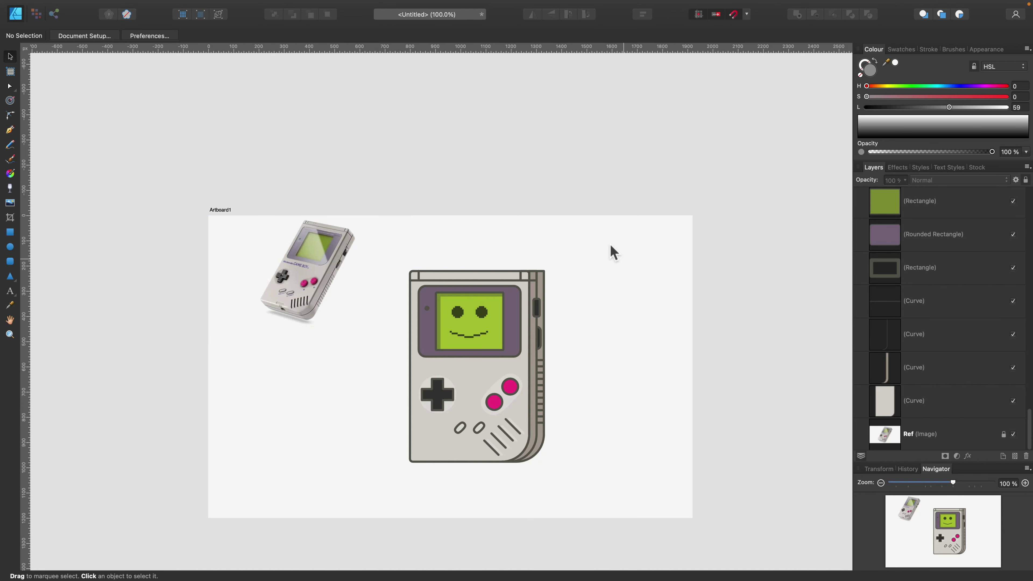
# Rotate all the Game Boy shapes about 15 degrees clockwise, group them, and move the group slightly to the right.
pyautogui.moveTo(611, 245); pyautogui.dragTo(361, 509)
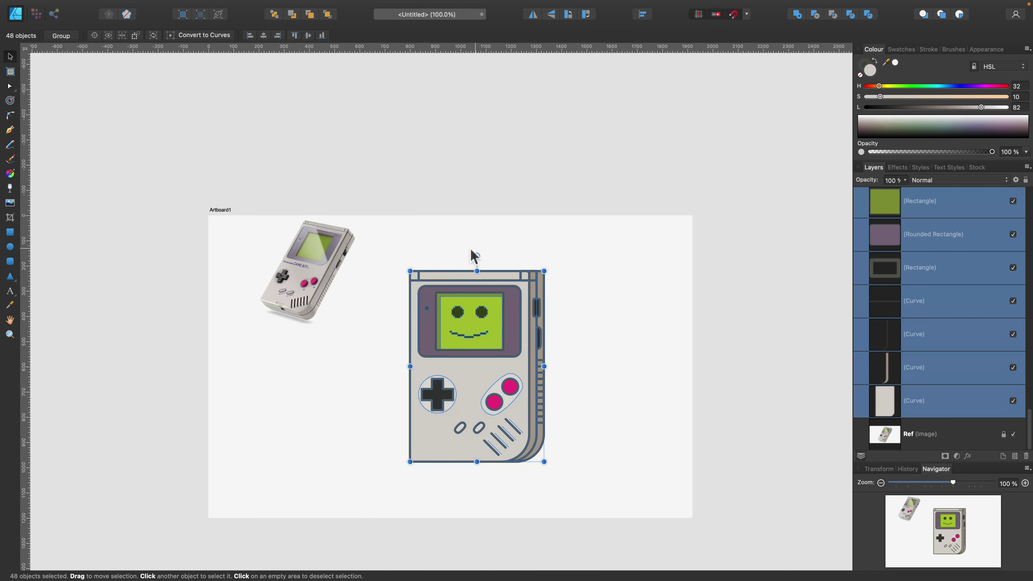
pyautogui.press('shift')
pyautogui.moveTo(478, 255); pyautogui.dragTo(508, 253)
pyautogui.press('super+g')
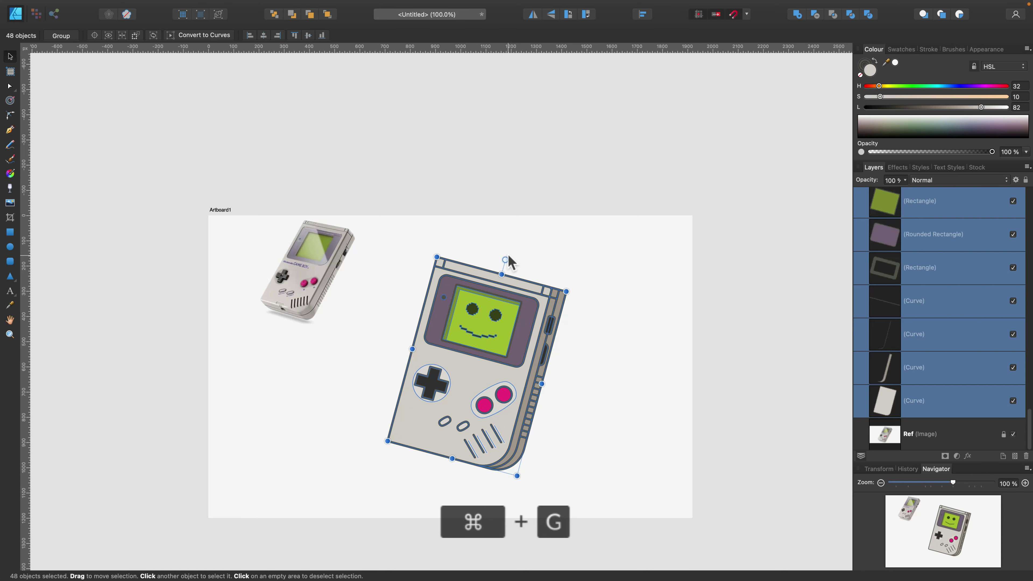
pyautogui.moveTo(513, 407); pyautogui.dragTo(544, 410)
# Delete the Ref image and move the Game Boy group up and left on the artboard.
pyautogui.click(993, 260)
pyautogui.press('BackSpace')
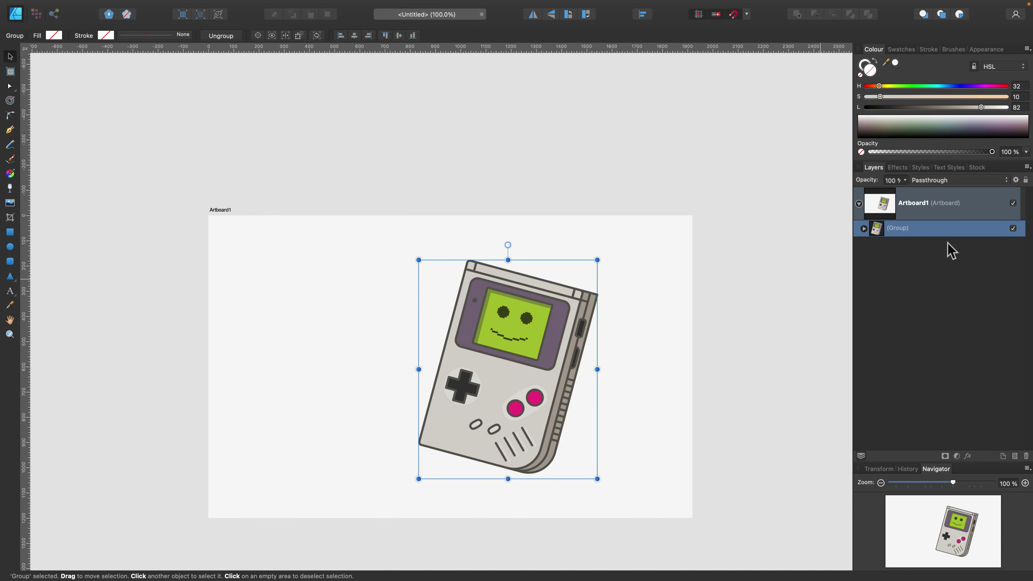
pyautogui.moveTo(490, 352); pyautogui.dragTo(392, 319)
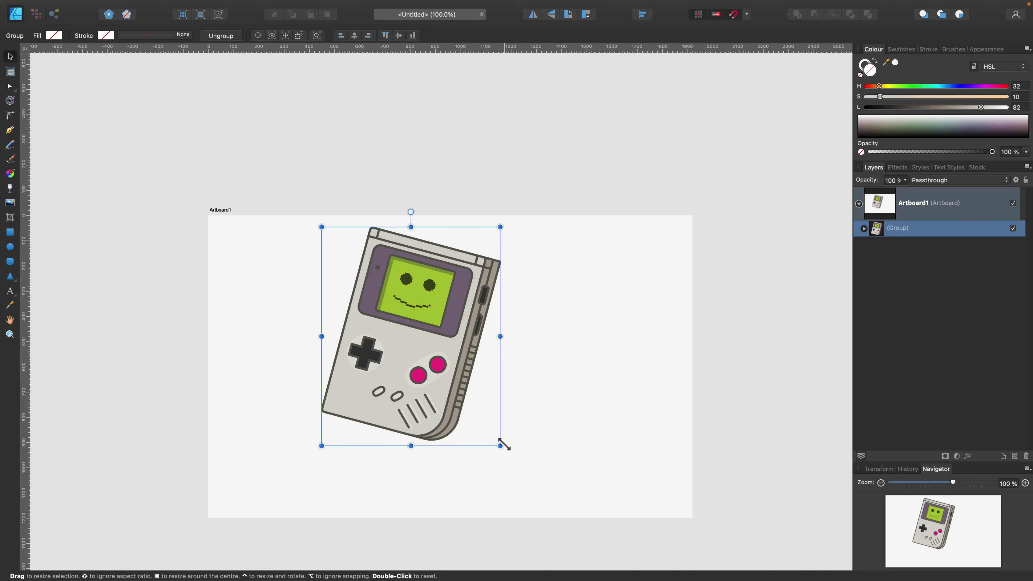
# Try resizing the Game Boy group smaller and larger from its lower right corner, undoing the changes.
pyautogui.scroll(1, 506, 447)
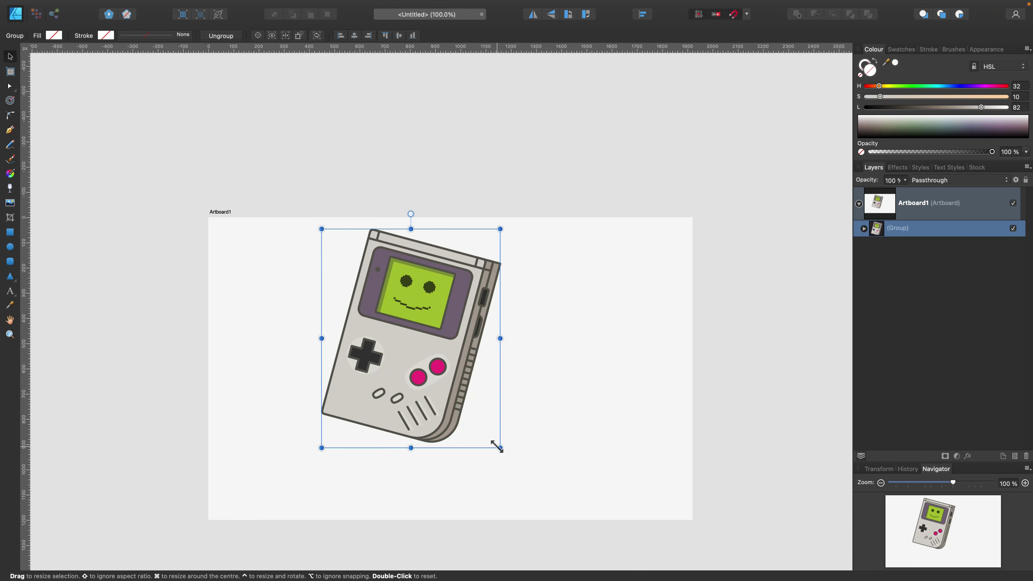
pyautogui.moveTo(500, 448); pyautogui.dragTo(374, 293)
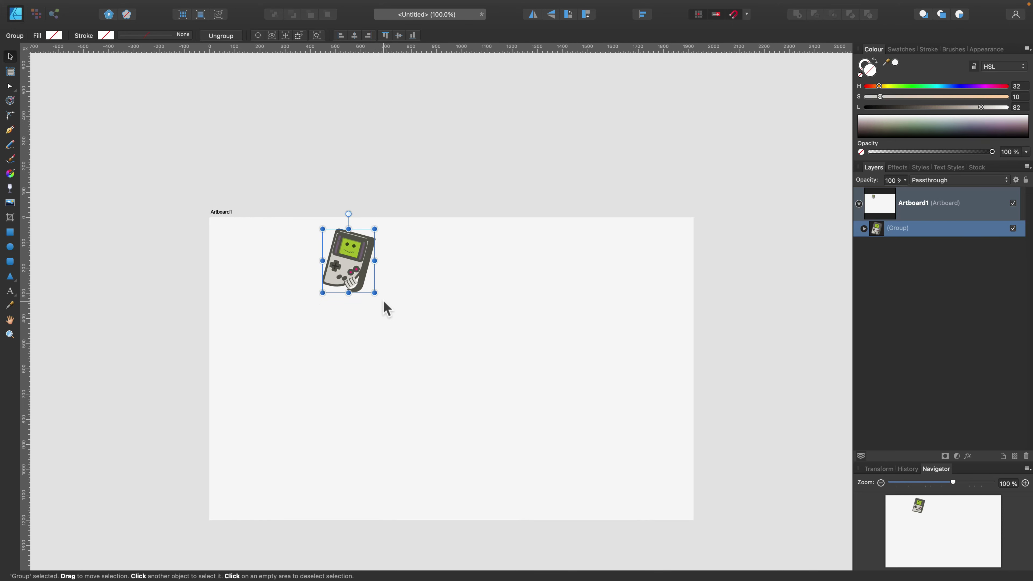
pyautogui.press('super+z')
pyautogui.moveTo(500, 448); pyautogui.dragTo(753, 577)
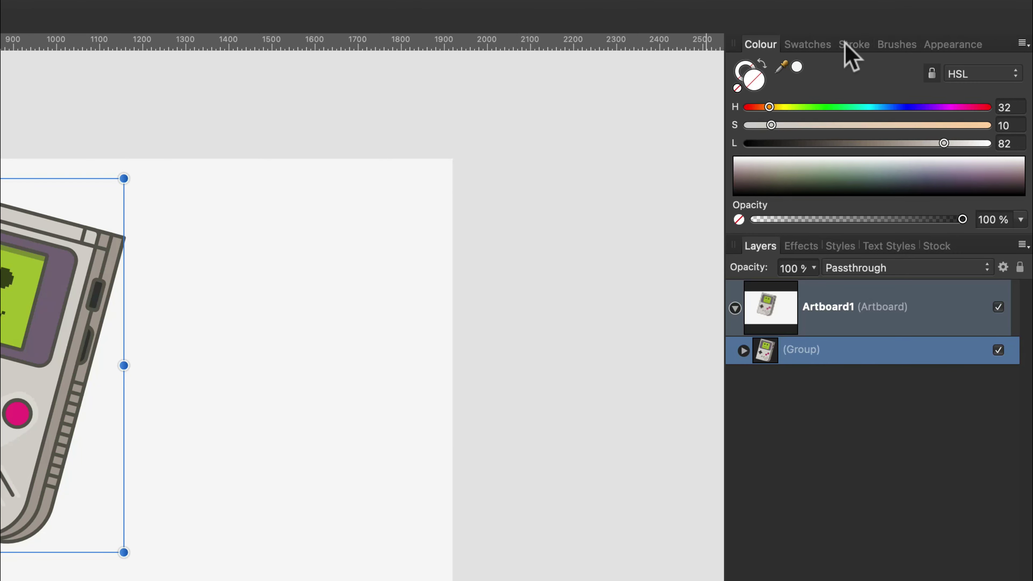
# Enable Scale with object for the group's strokes and enlarge the Game Boy group proportionally.
pyautogui.click(882, 46)
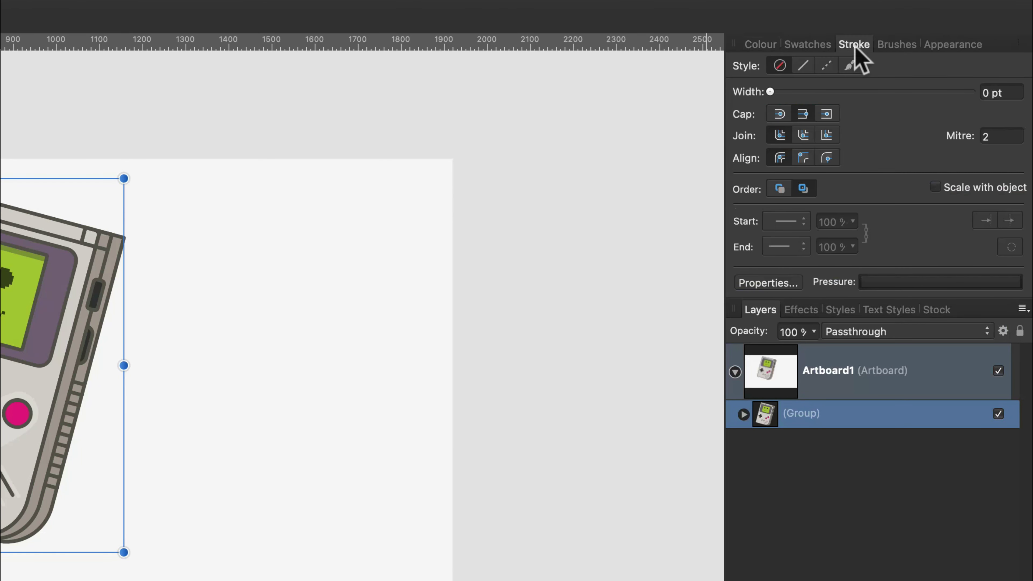
pyautogui.click(935, 187)
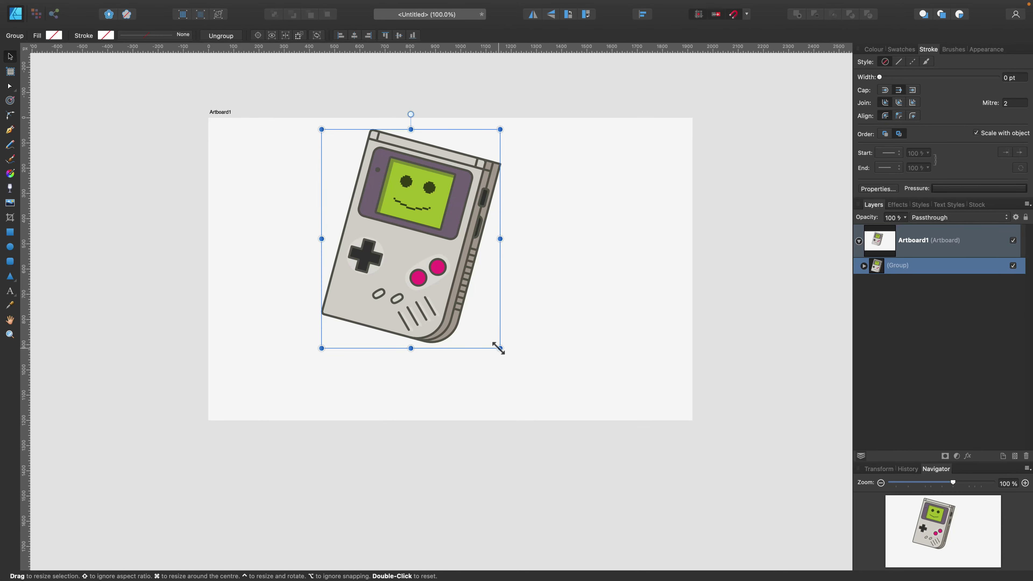
pyautogui.moveTo(499, 348); pyautogui.dragTo(537, 392)
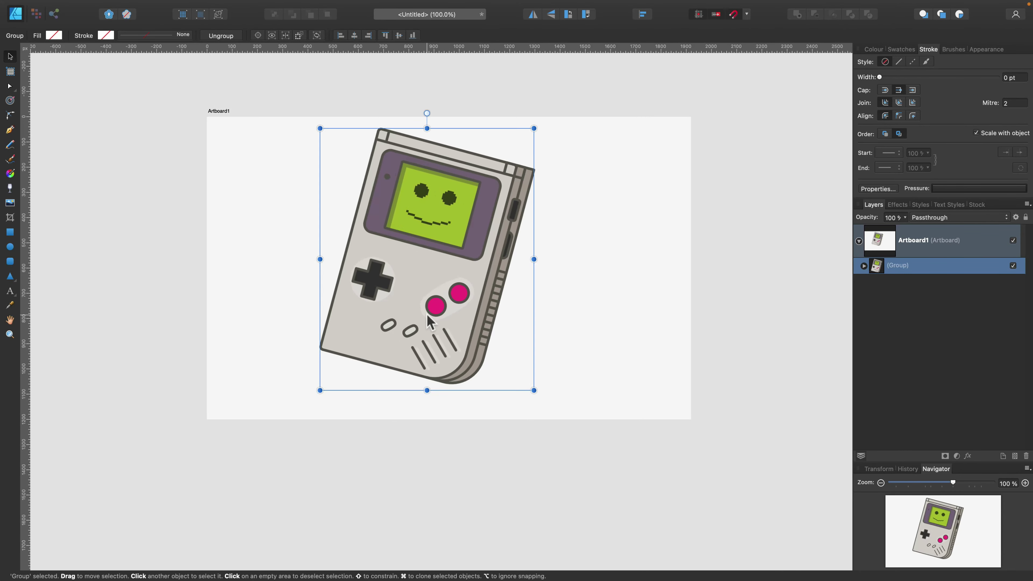
# Centre the Game Boy group on the artboard, fit the artboard in view, and clear the selection.
pyautogui.moveTo(429, 314); pyautogui.dragTo(449, 328)
pyautogui.press('super+0')
pyautogui.click(711, 269)
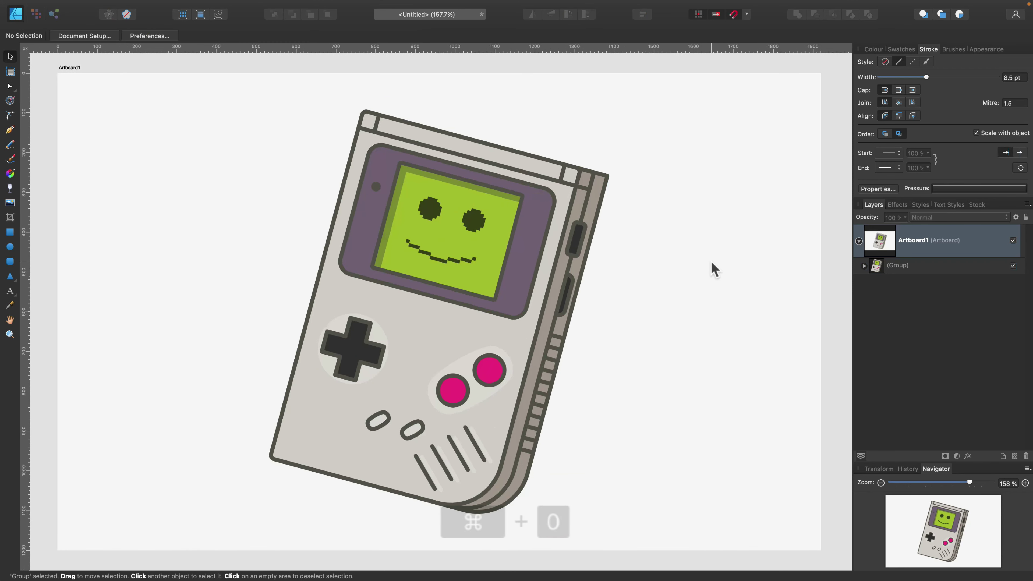